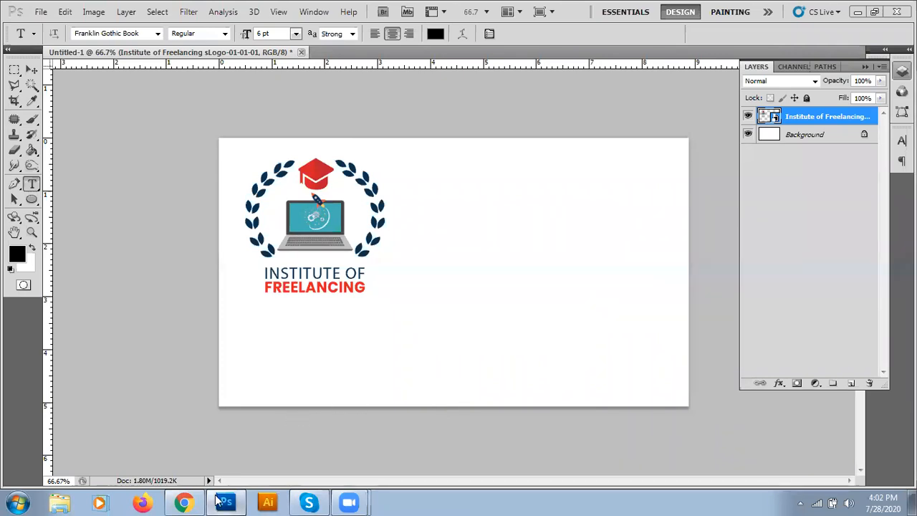
Step: Look up the 3.5 x 2 inch visiting card size in the web search results
click(201, 500)
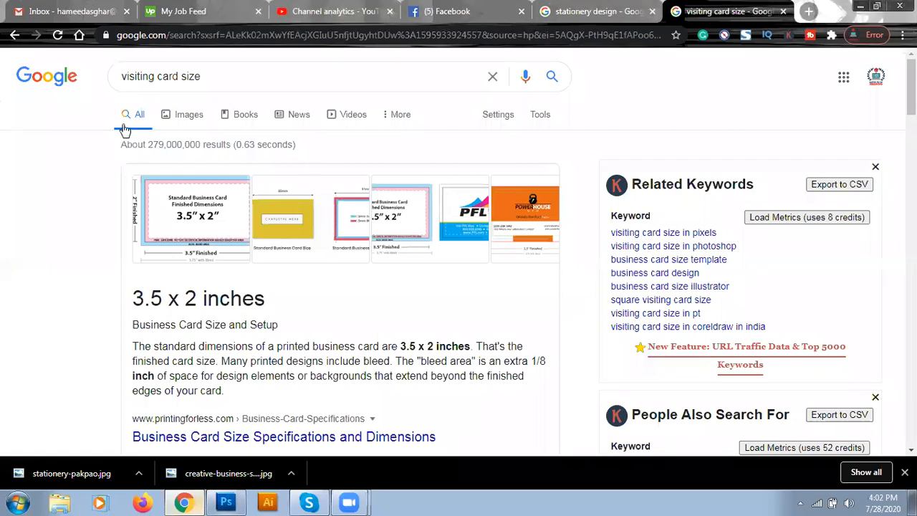
click(201, 80)
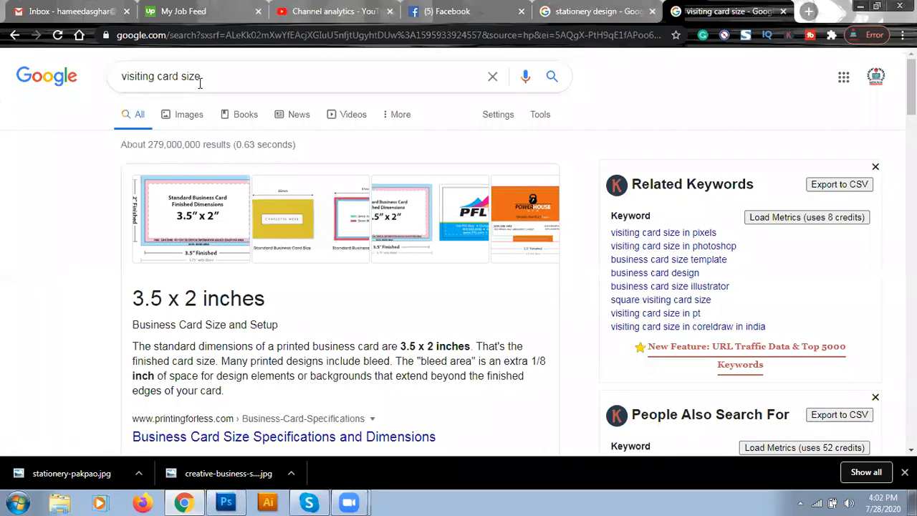
drag(133, 299, 277, 302)
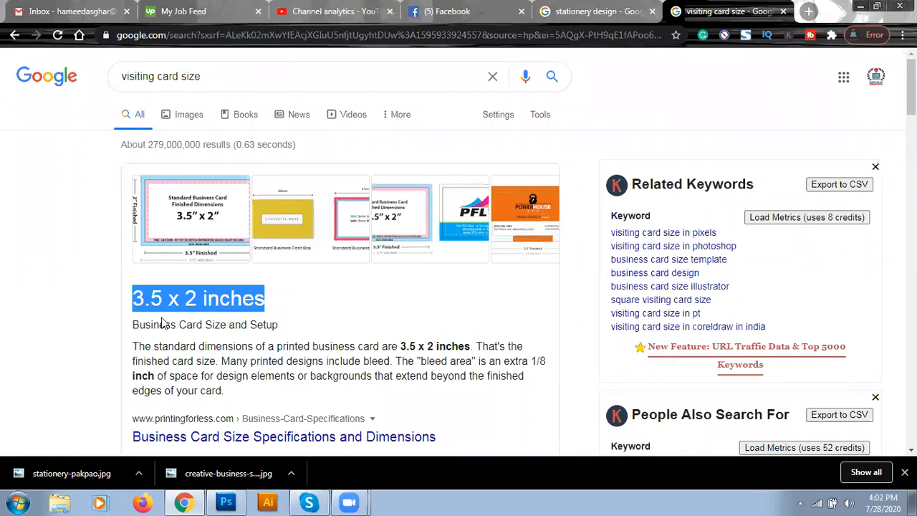
double_click(134, 76)
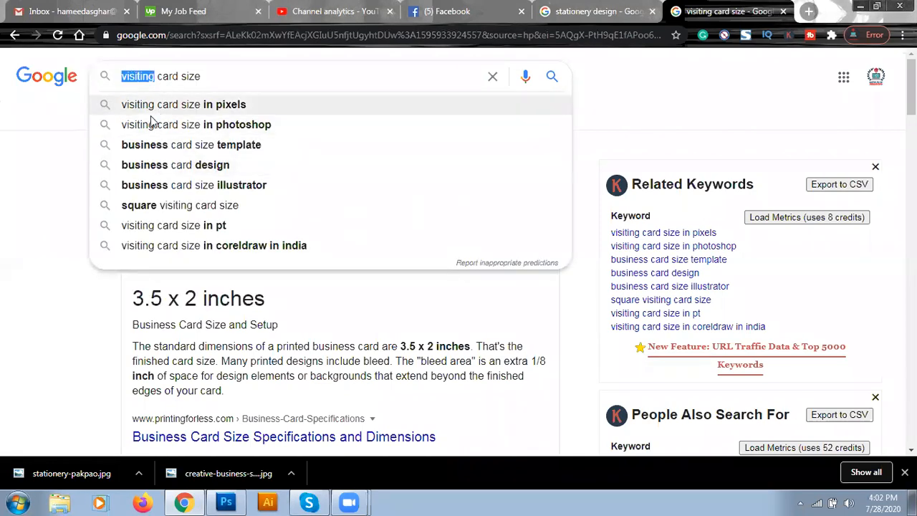
click(65, 195)
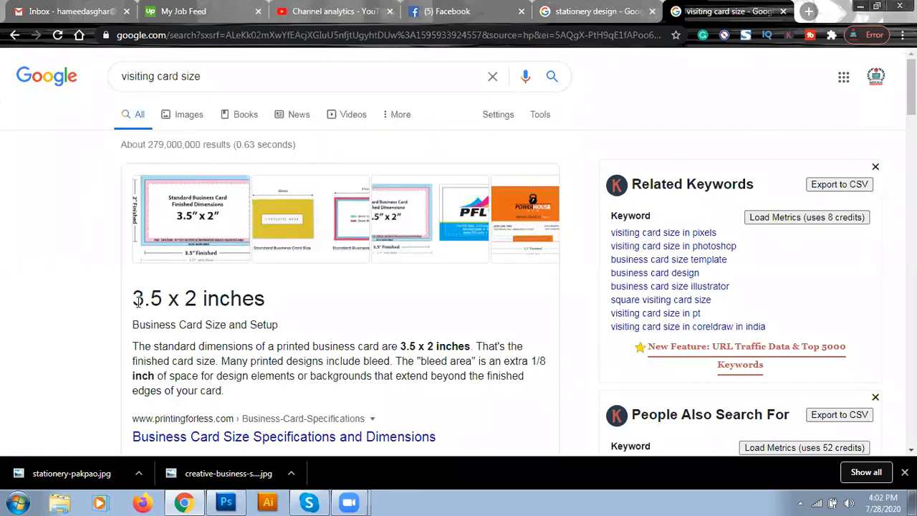
drag(134, 298, 266, 301)
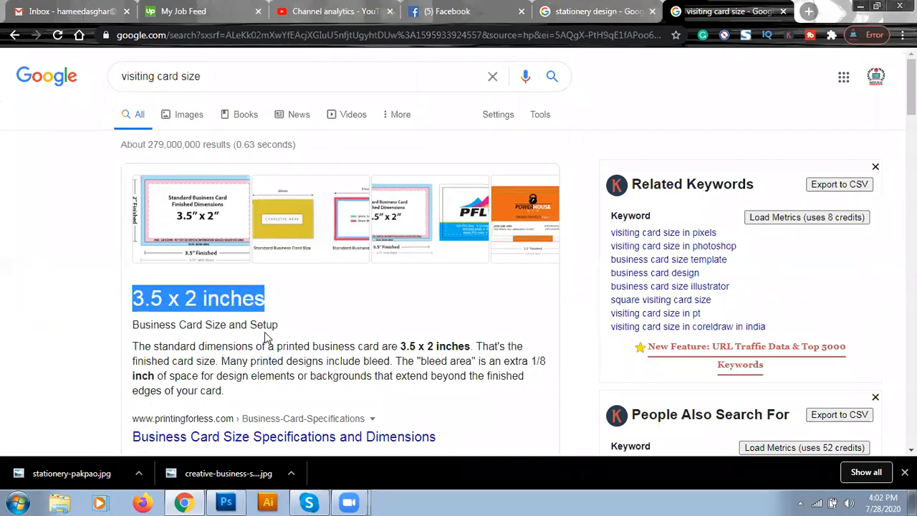
click(148, 299)
double_click(192, 297)
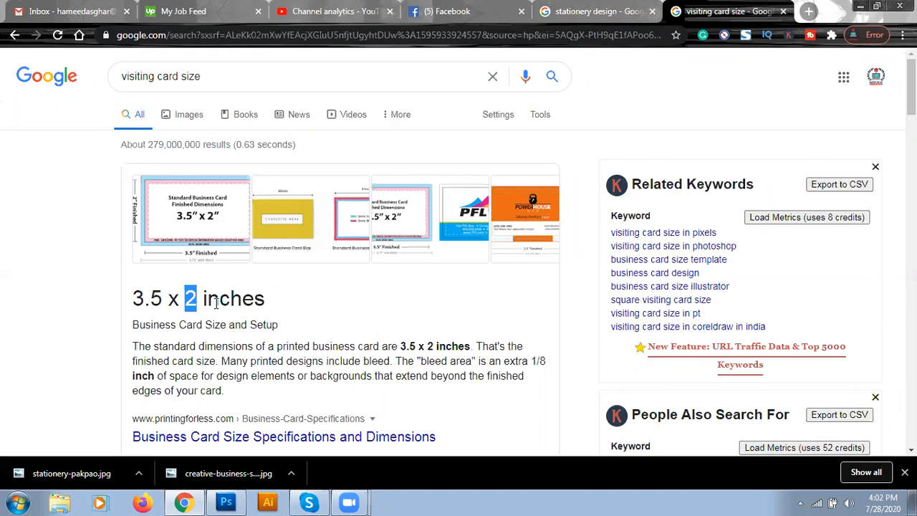
click(138, 300)
drag(136, 299, 263, 303)
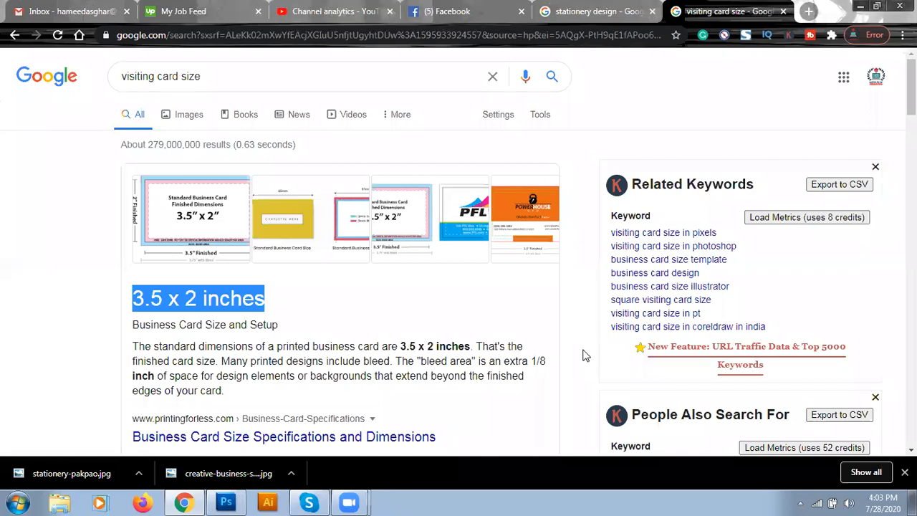
key(alt+Tab)
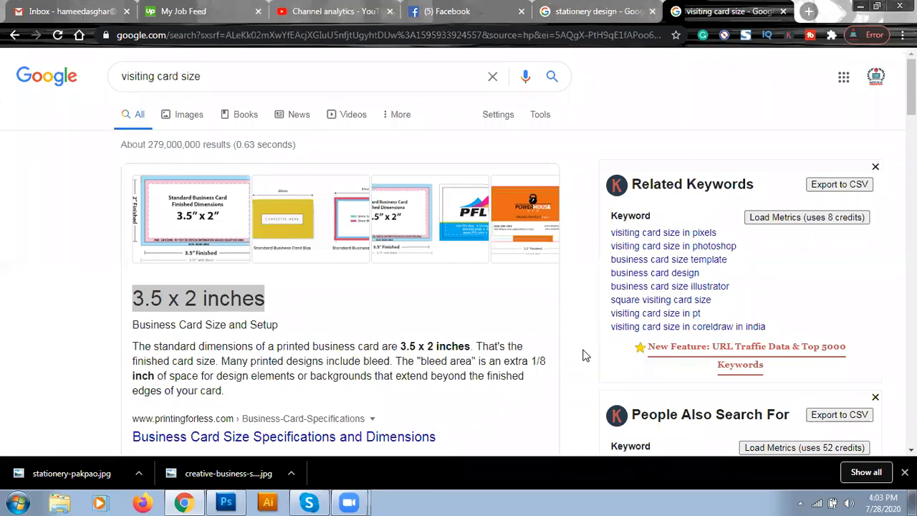
click(63, 288)
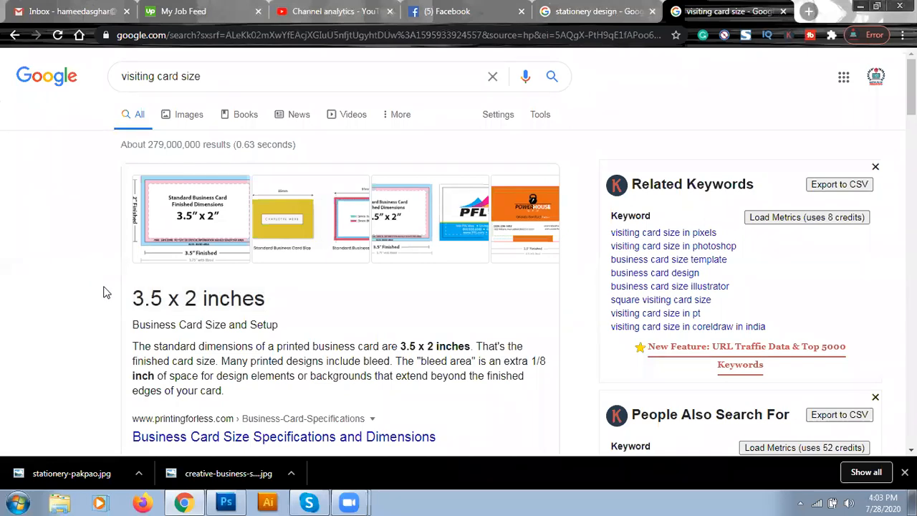
scroll(103, 292, down, 1)
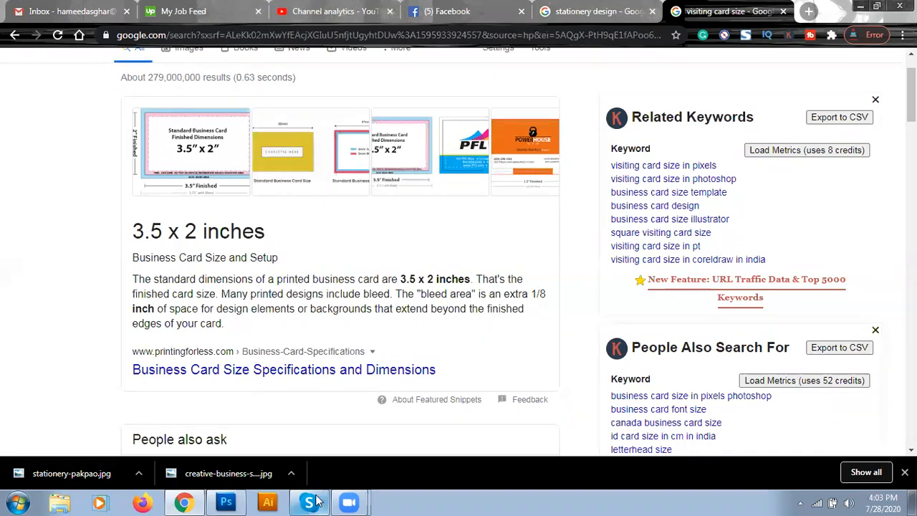
Step: Place the _MG_4149 photo from D:\Personal\HD Pics onto the card
click(225, 503)
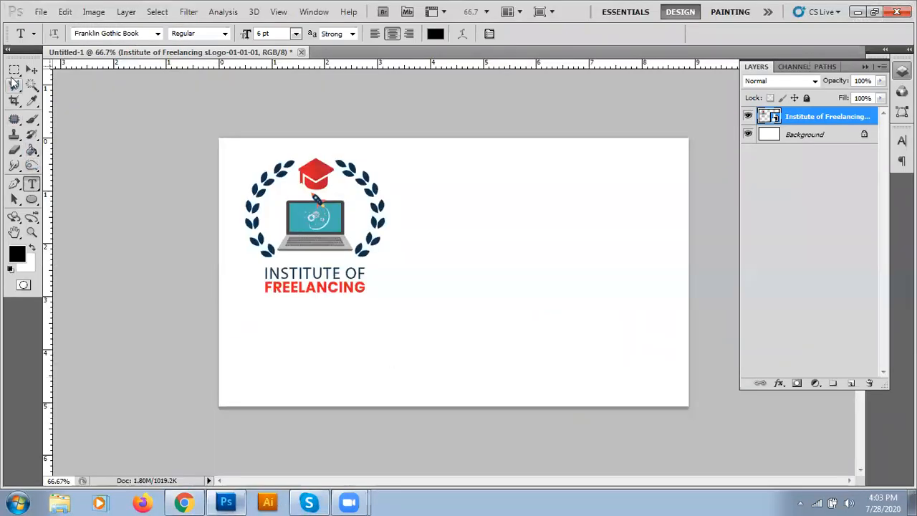
click(31, 70)
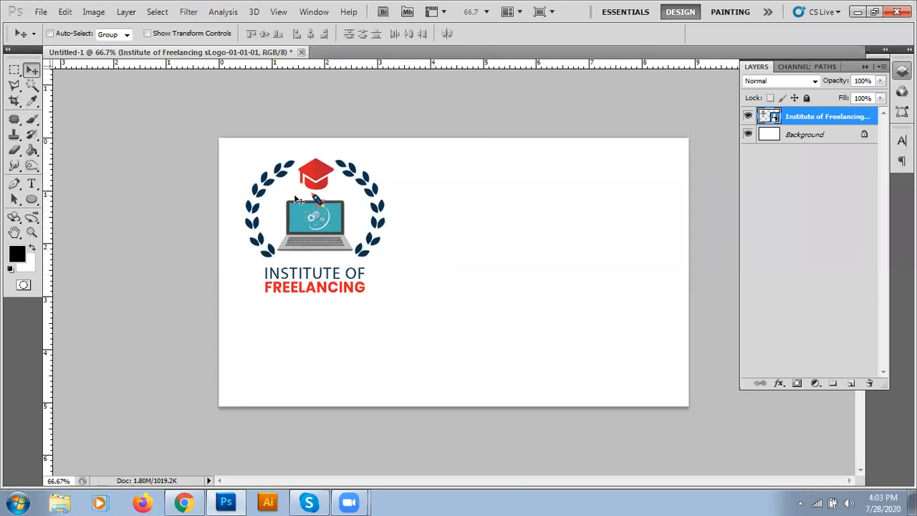
click(40, 12)
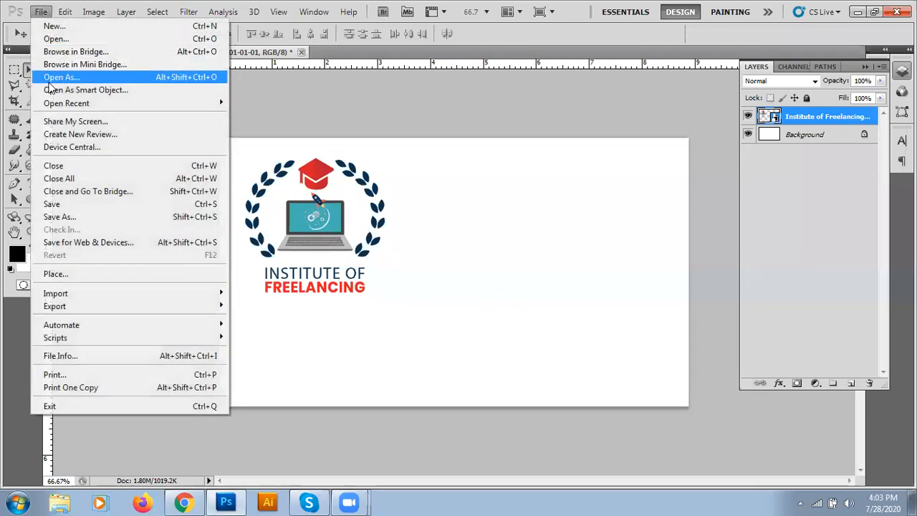
click(72, 279)
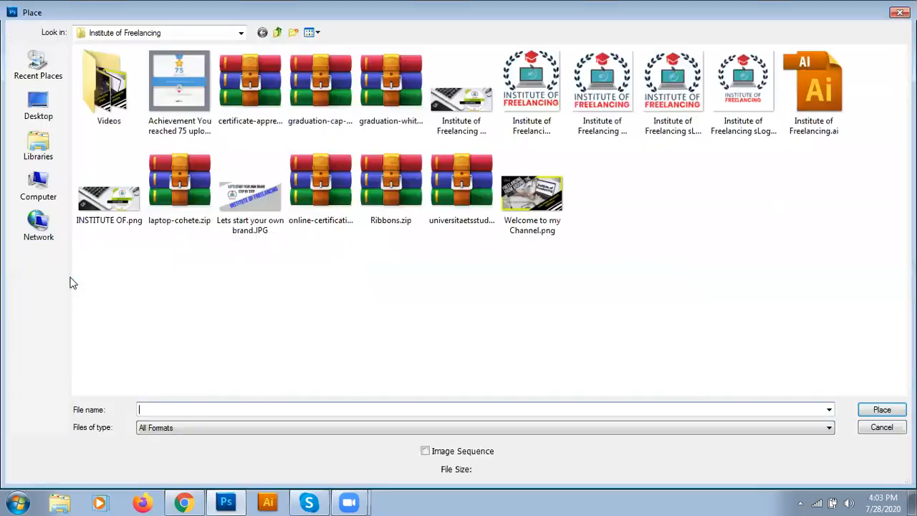
click(41, 200)
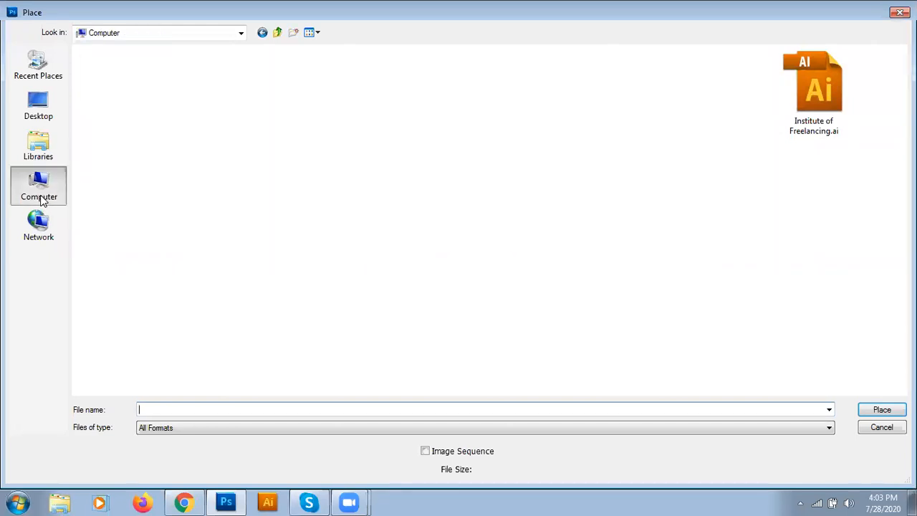
double_click(286, 74)
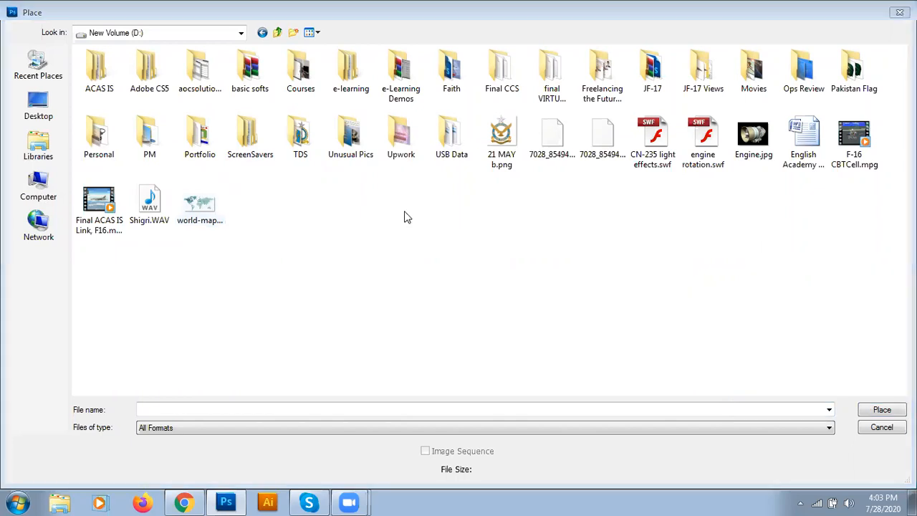
double_click(106, 138)
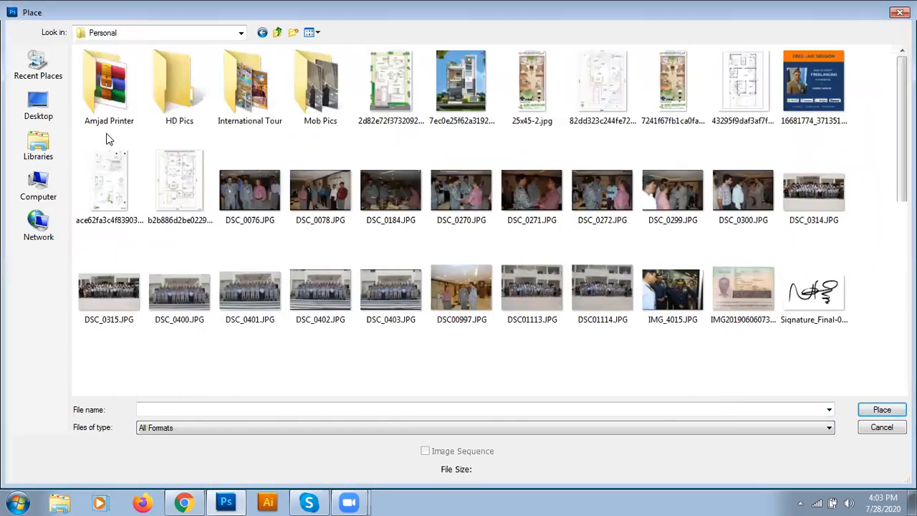
double_click(199, 107)
double_click(132, 106)
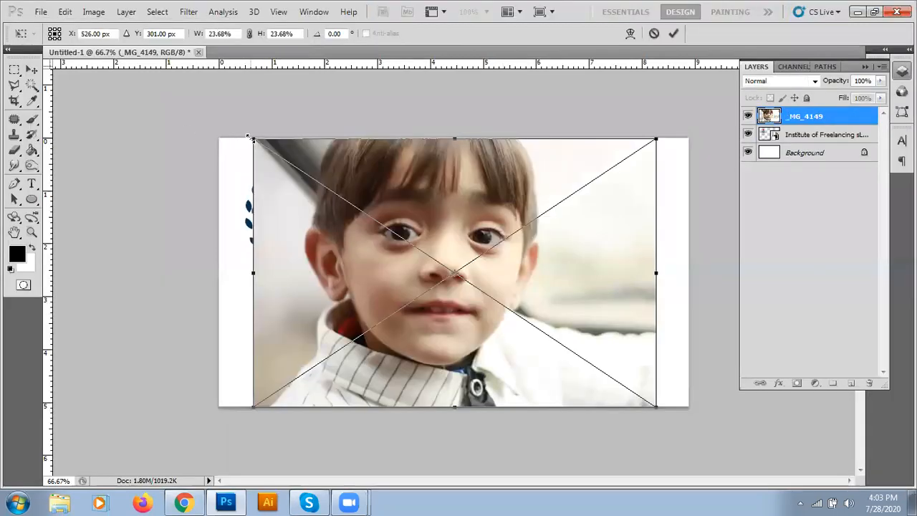
Step: Resize and reposition the placed photo, then cancel the placement
drag(252, 139, 501, 304)
drag(615, 360, 661, 192)
drag(663, 230, 667, 438)
drag(665, 396, 296, 172)
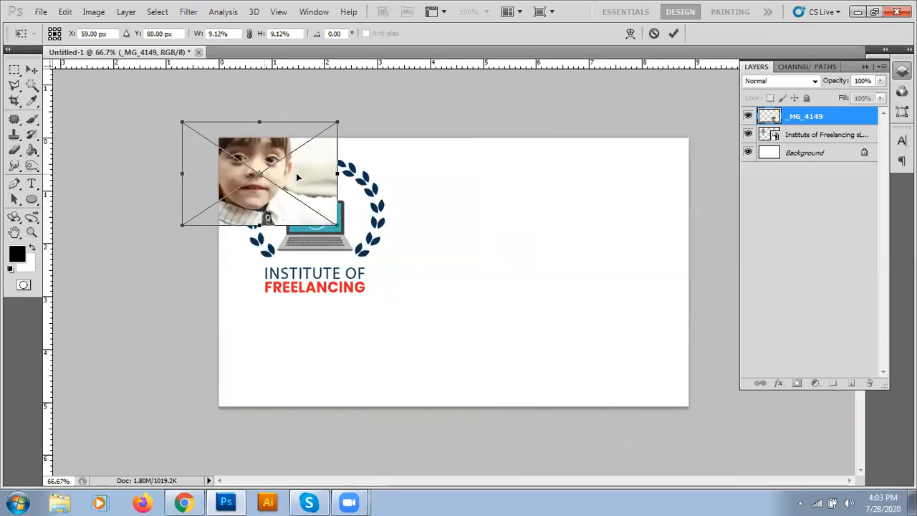
key(Escape)
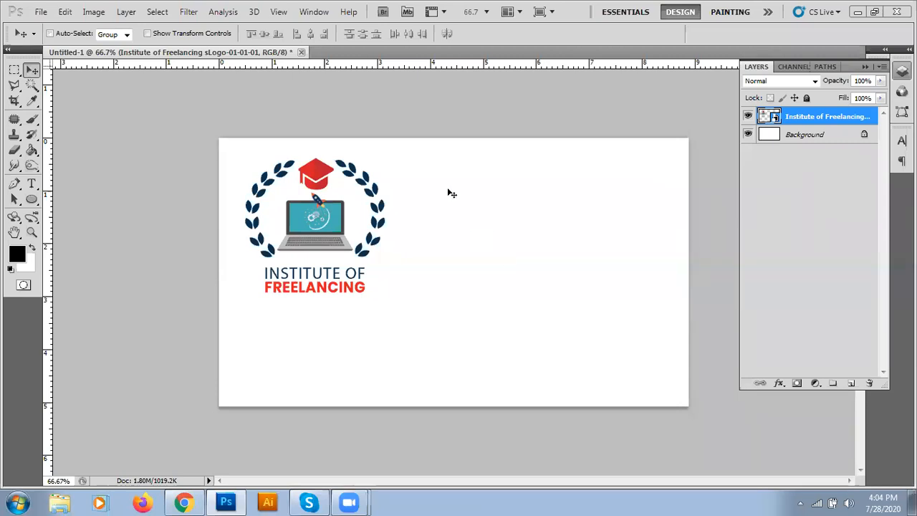
Step: Type the cardholder's name at 18 pt right of the logo and commit it
click(31, 183)
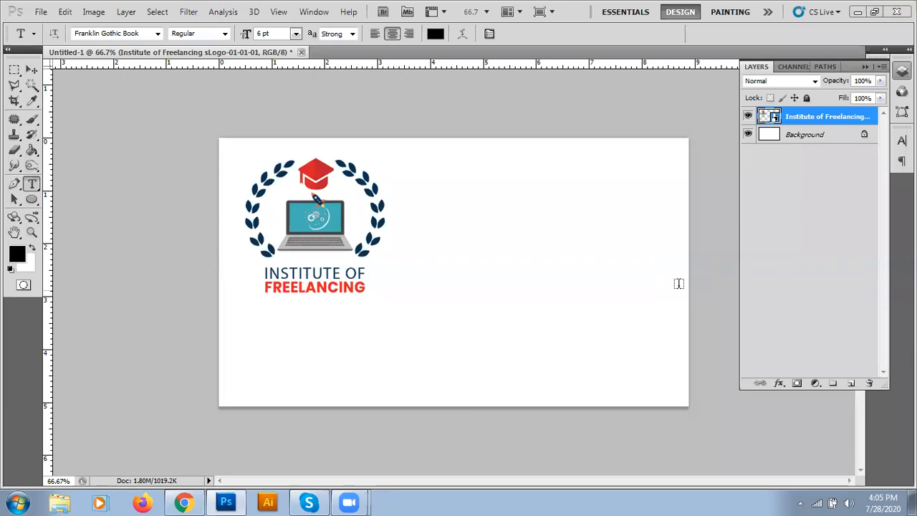
click(448, 207)
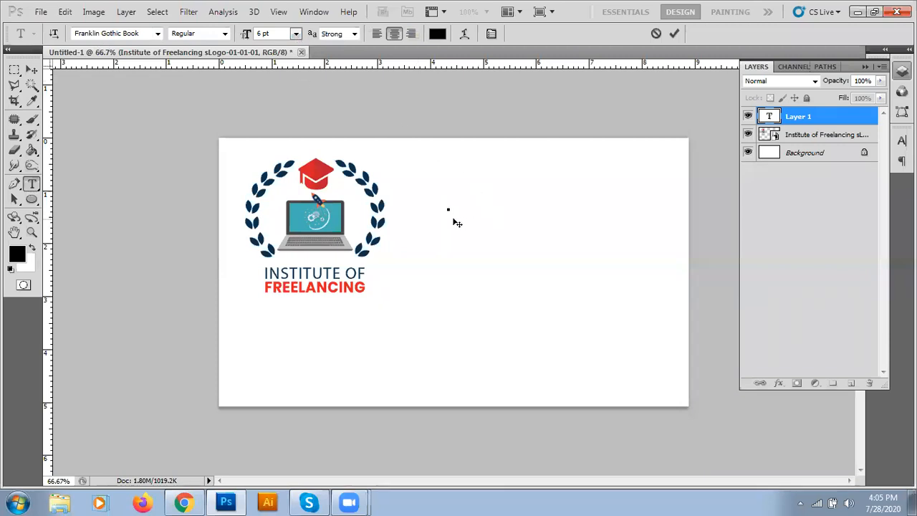
click(295, 34)
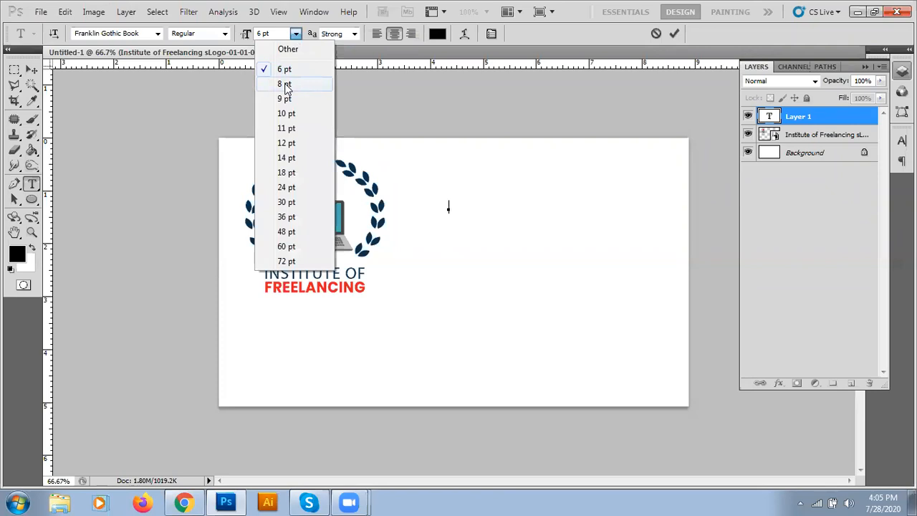
click(298, 158)
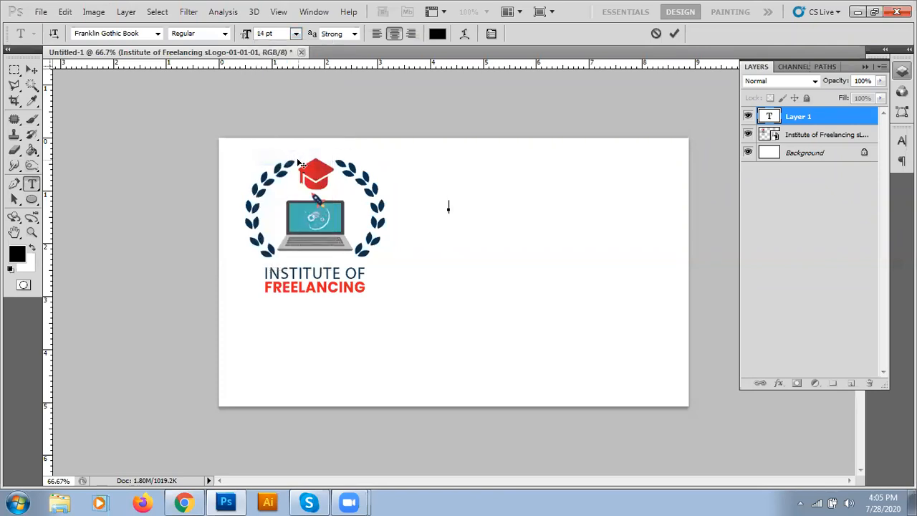
click(296, 34)
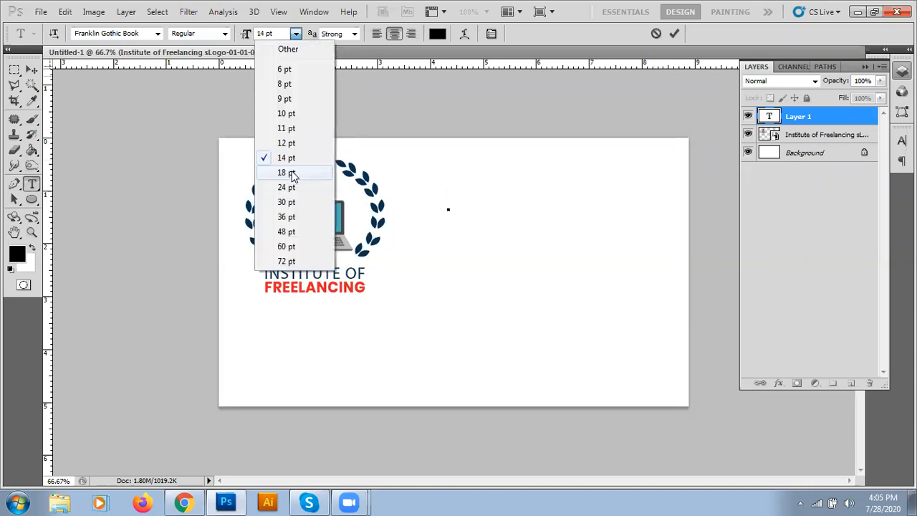
click(291, 173)
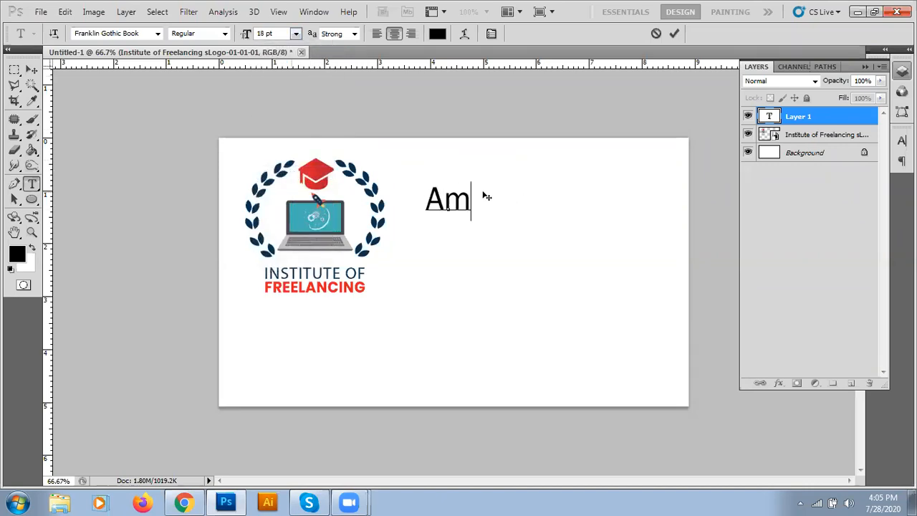
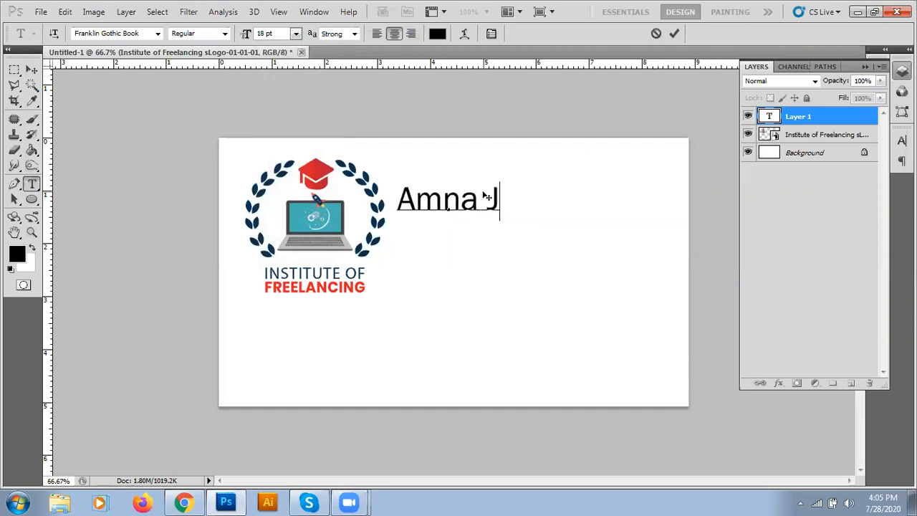
drag(445, 239, 524, 235)
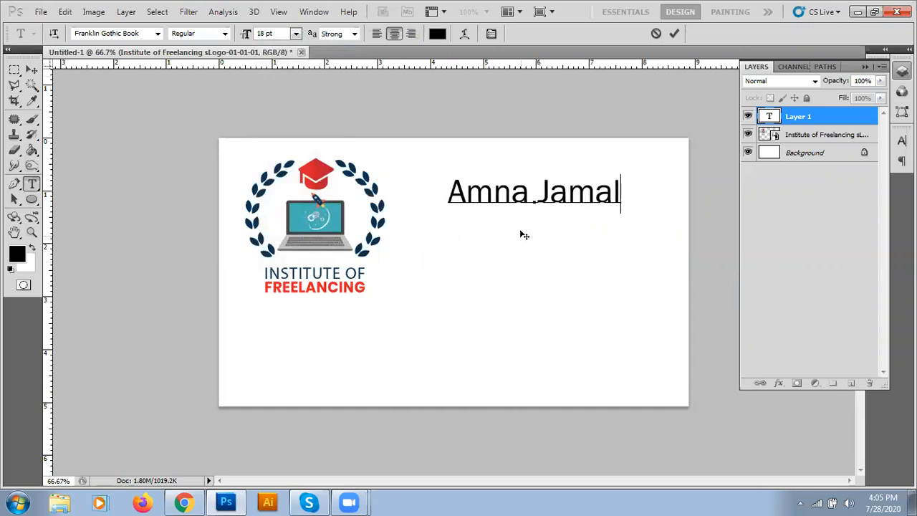
click(673, 36)
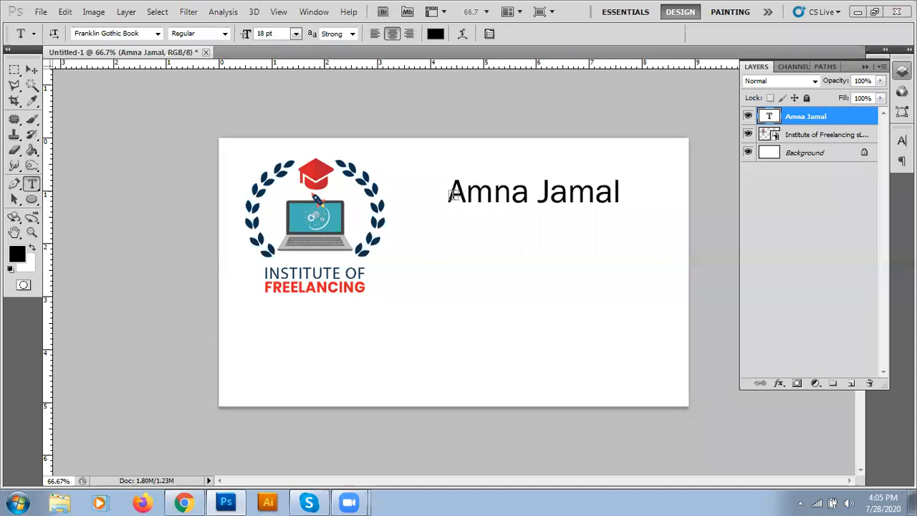
Step: Set the name in Denk One at 24 pt, then move it slightly right and down
click(492, 198)
drag(450, 195, 630, 198)
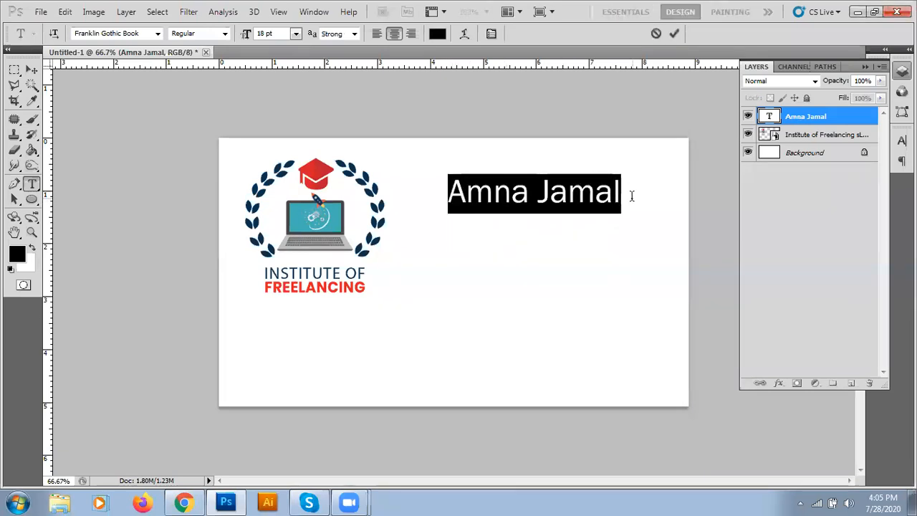
click(157, 33)
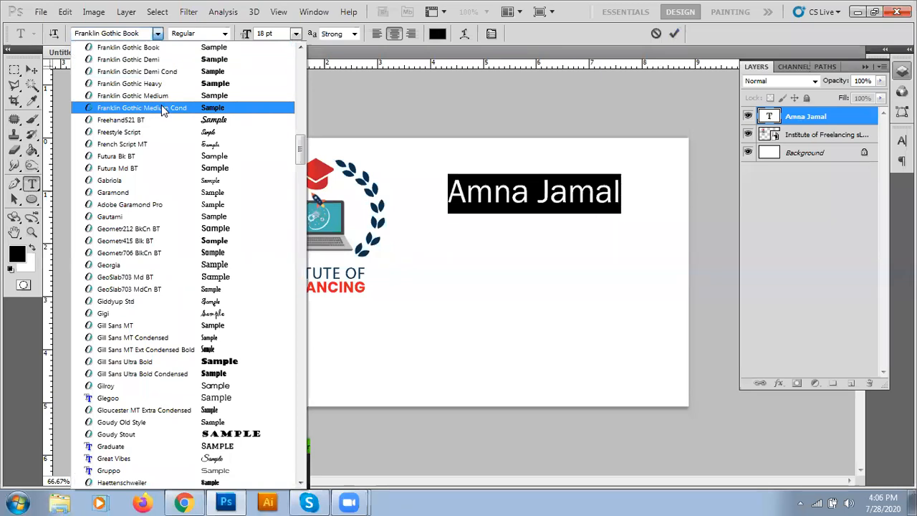
scroll(162, 110, up, 5)
scroll(162, 111, up, 3)
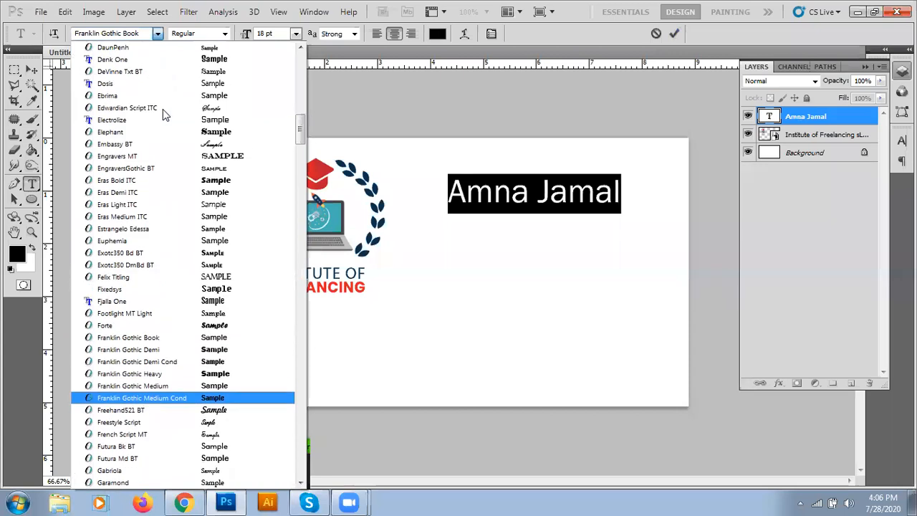
scroll(163, 108, up, 2)
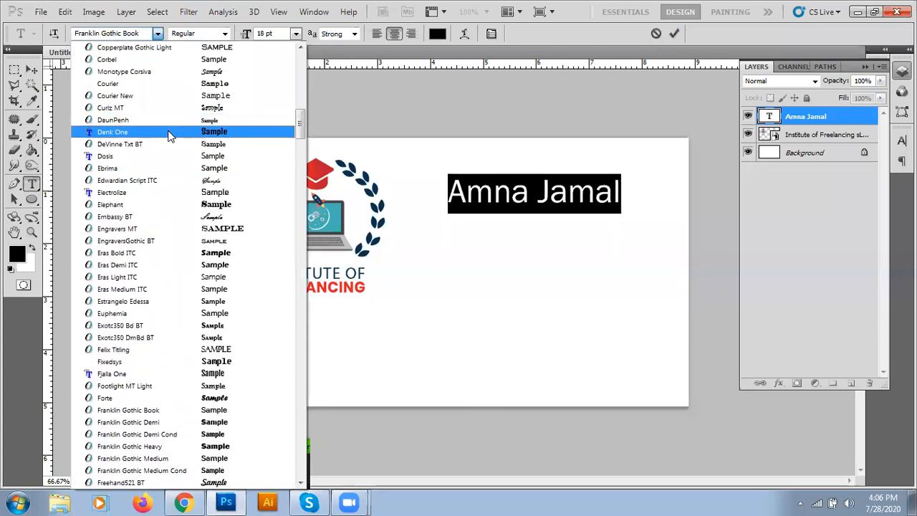
click(169, 132)
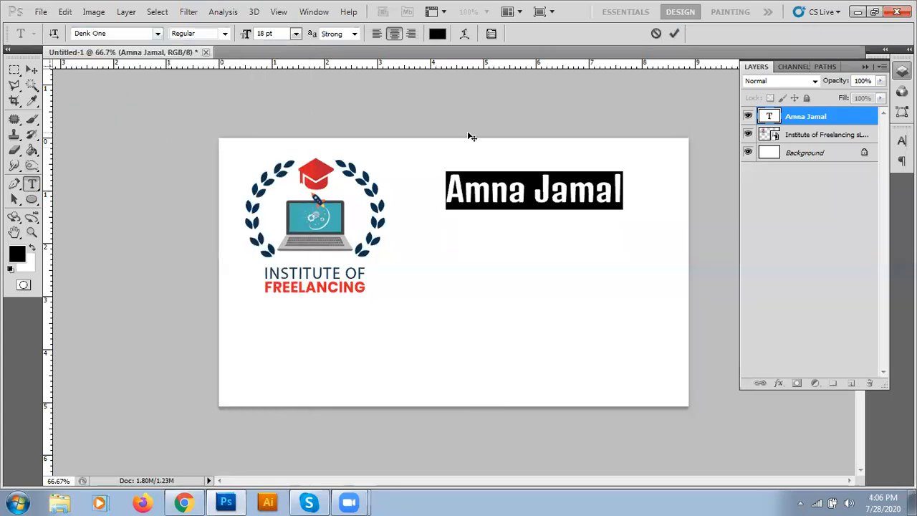
click(296, 34)
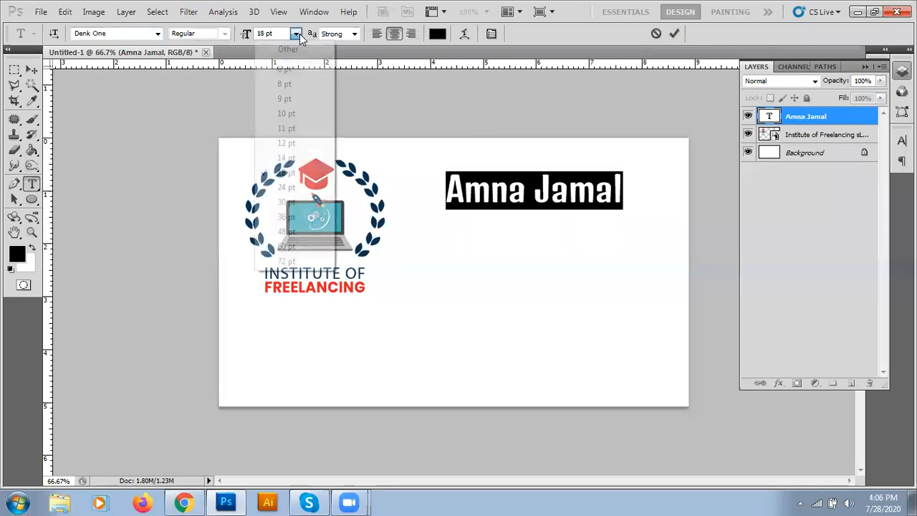
click(299, 187)
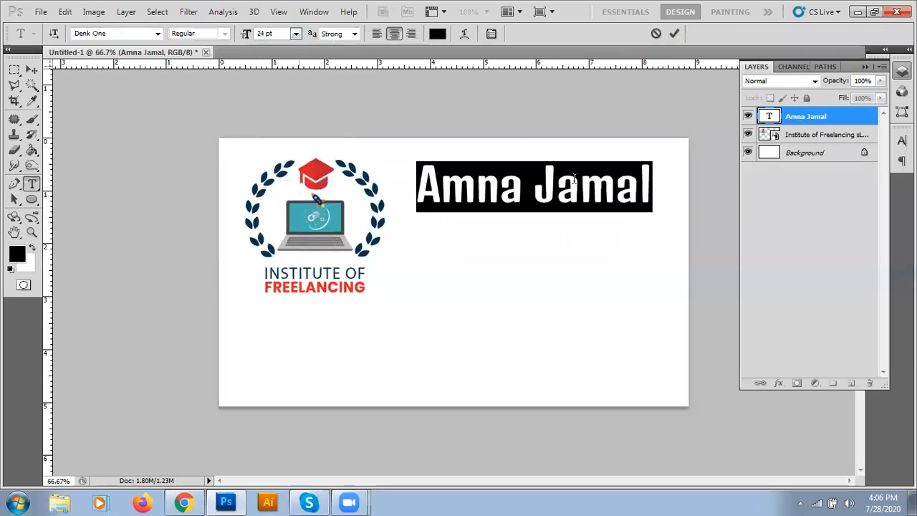
click(674, 34)
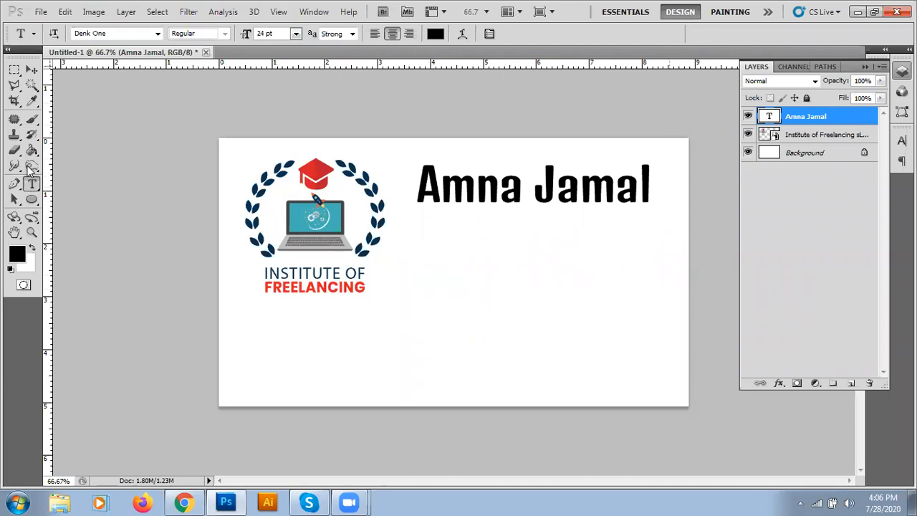
click(31, 70)
drag(549, 201, 566, 222)
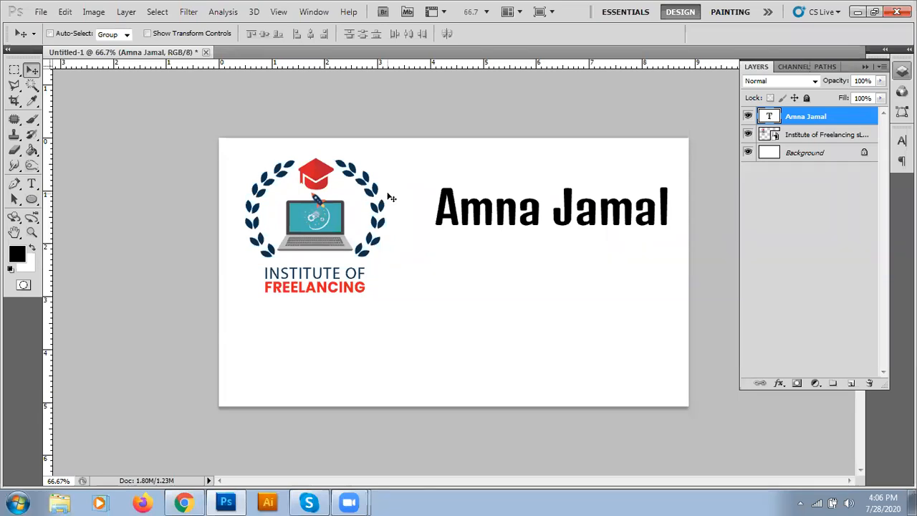
Step: Turn the rulers off and on again, then drag a vertical guide between logo and name
click(282, 14)
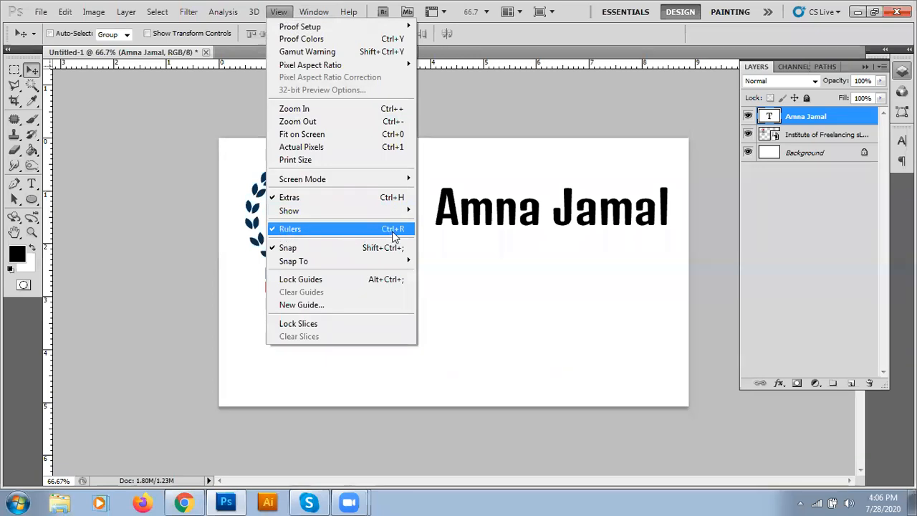
click(393, 230)
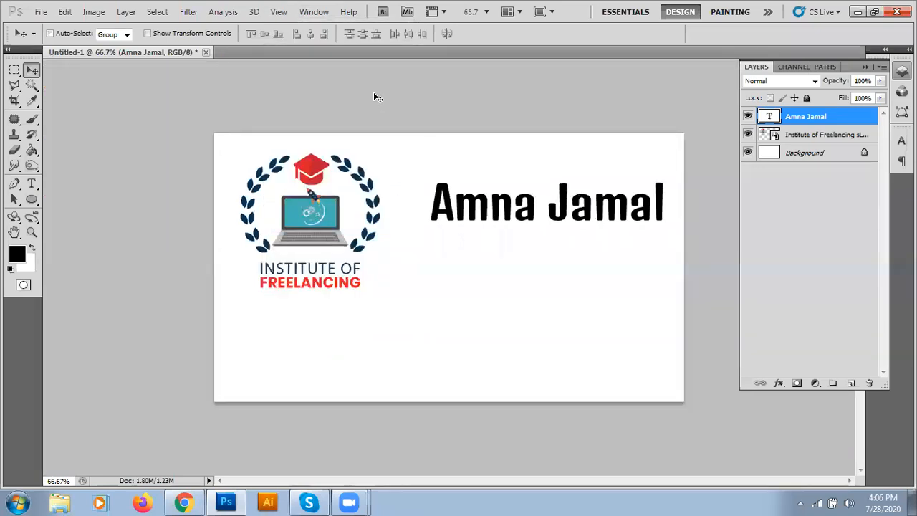
click(279, 12)
click(300, 230)
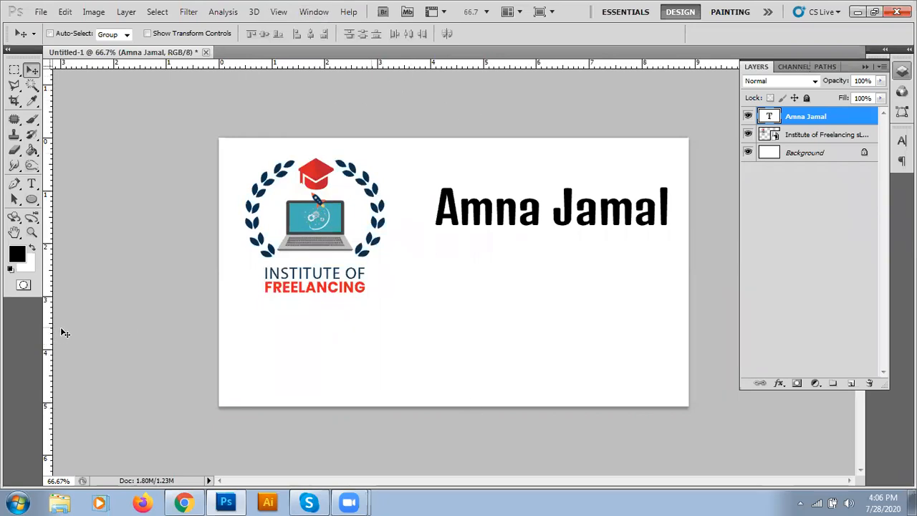
drag(50, 333, 413, 306)
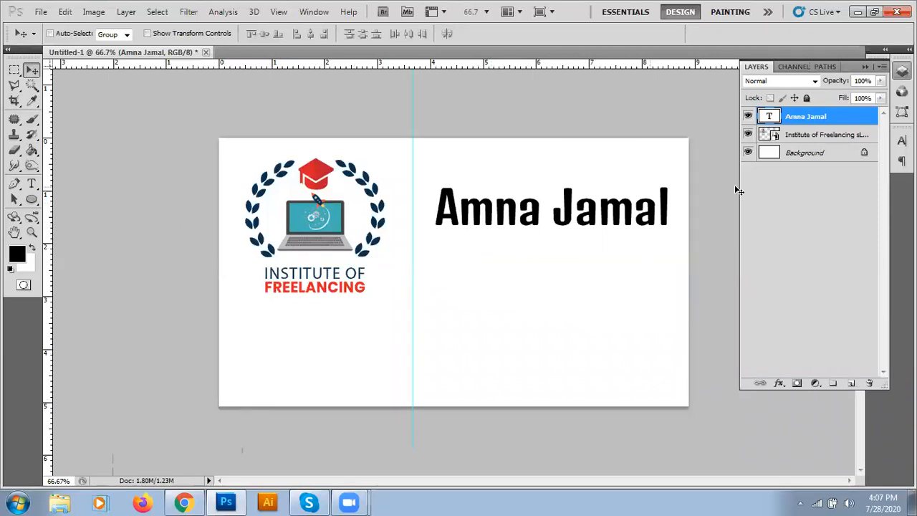
Step: Duplicate the name layer below the original and retype it as 12 pt 'Graphic Designer'
drag(827, 119, 851, 383)
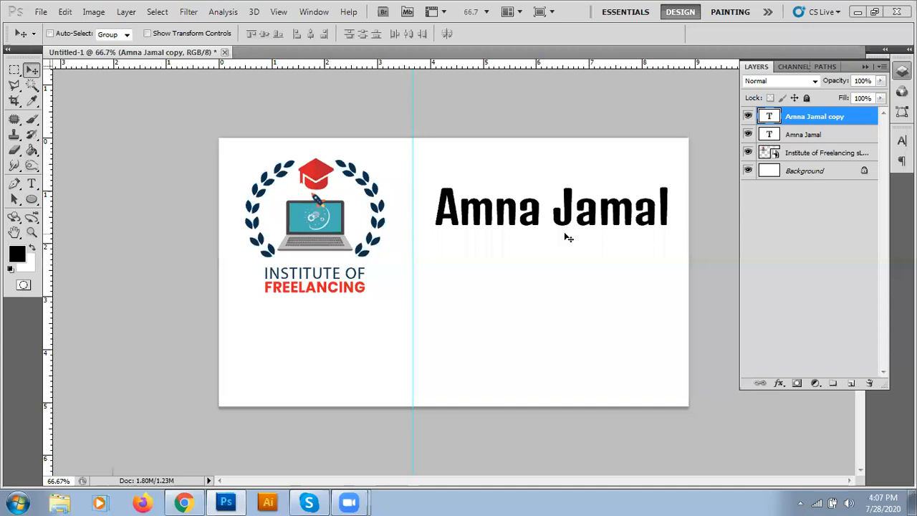
drag(565, 227, 564, 261)
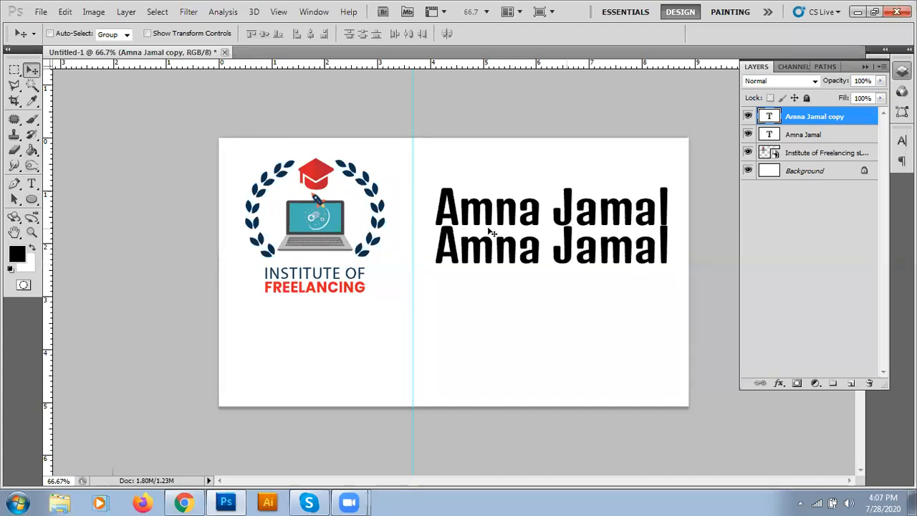
key(t)
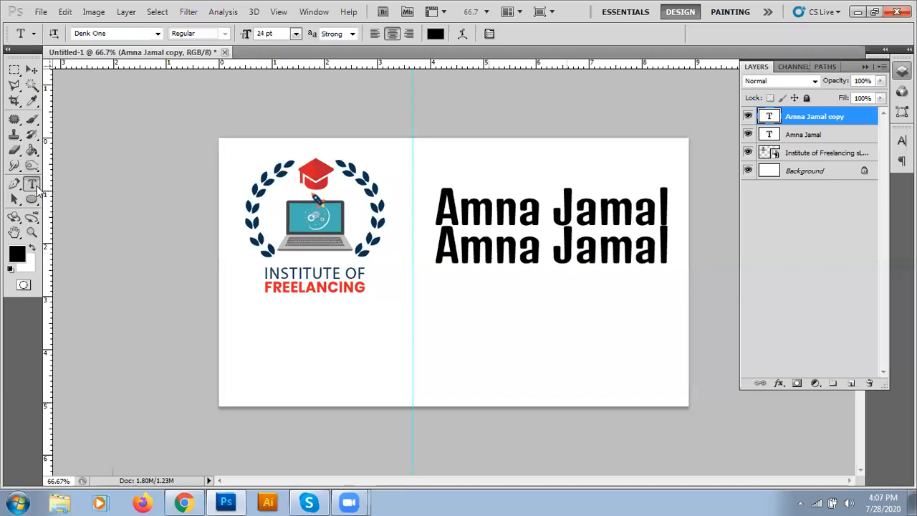
click(296, 34)
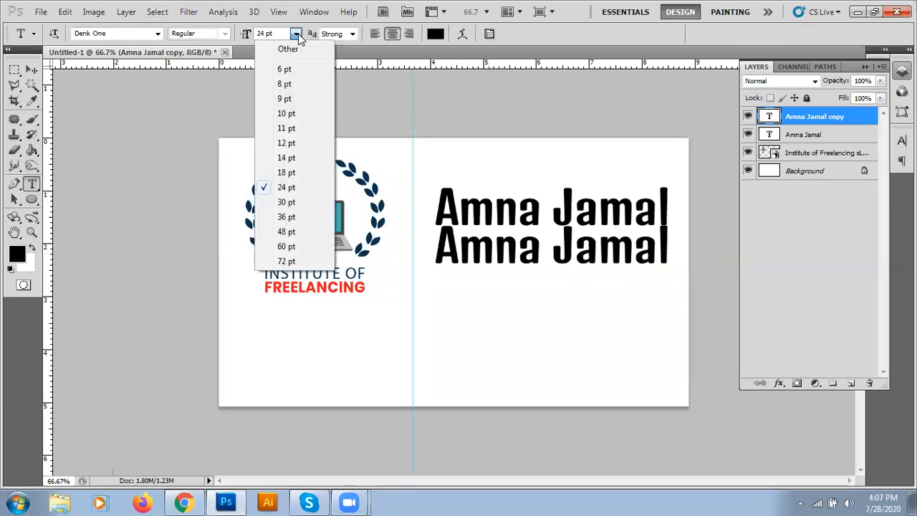
click(287, 143)
click(537, 259)
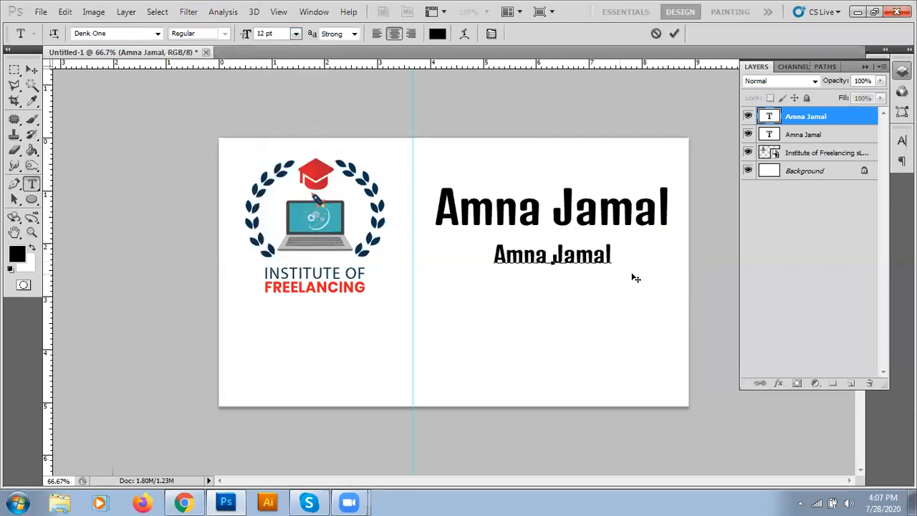
key(ctrl+a)
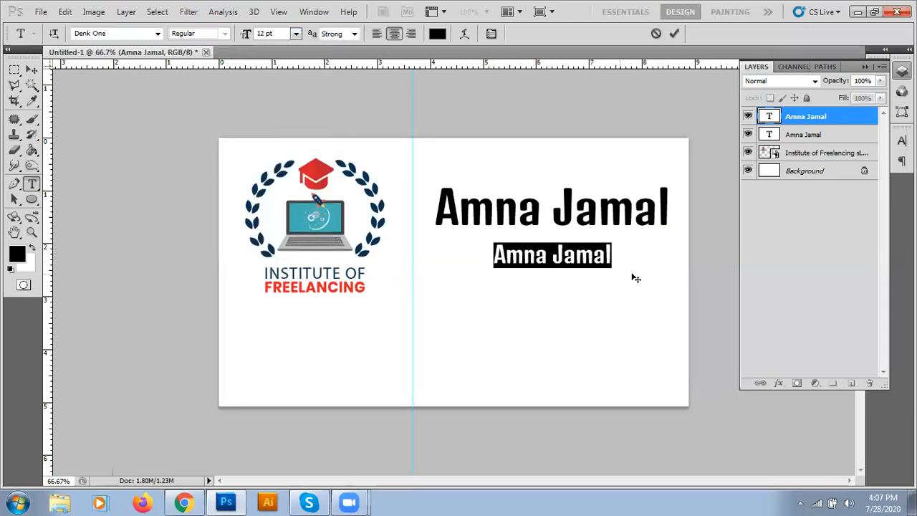
text(Gra hic Designer)
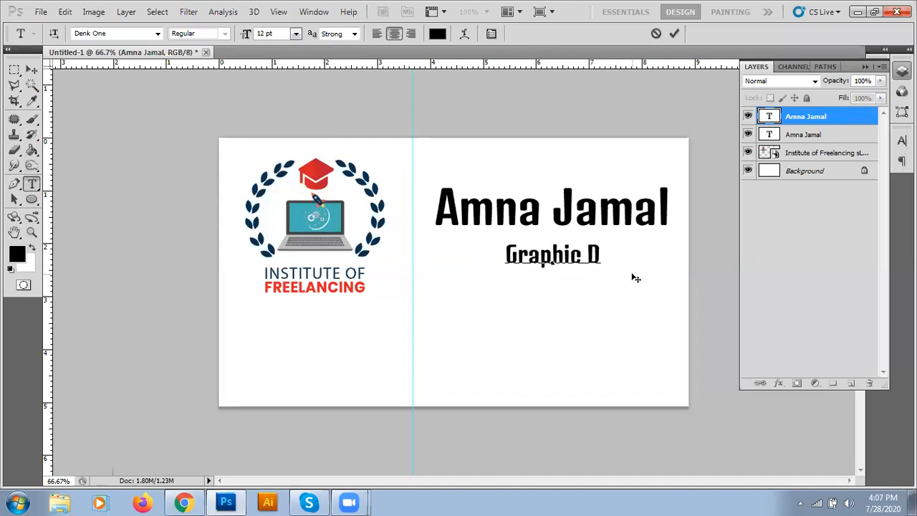
click(674, 33)
Step: Nudge the title up two pixels and drag a duplicate of it lower on the card
click(31, 70)
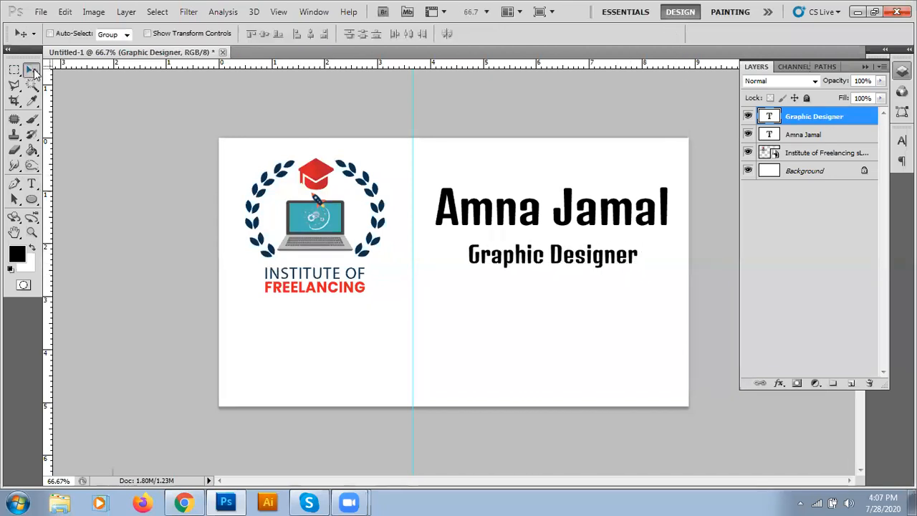
key(Up)
key(Up)
key(Up)
key(Up)
key(Up)
key(Up)
key(Up)
key(Up)
key(Up)
key(Up)
key(Up)
key(Up)
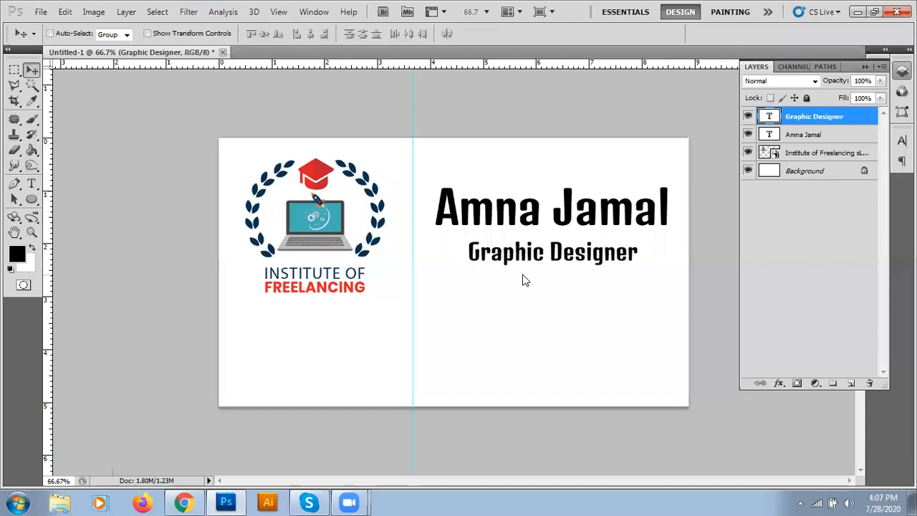
key(Up)
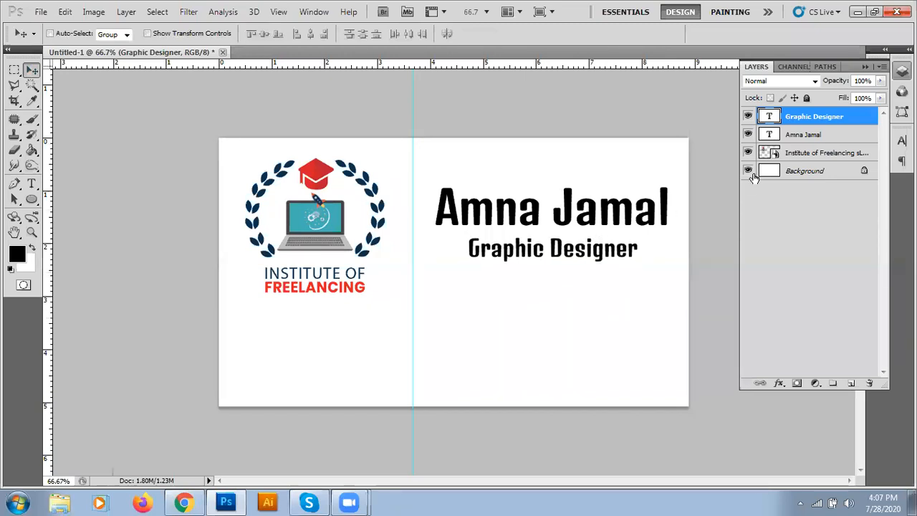
drag(826, 126, 851, 384)
drag(584, 250, 588, 349)
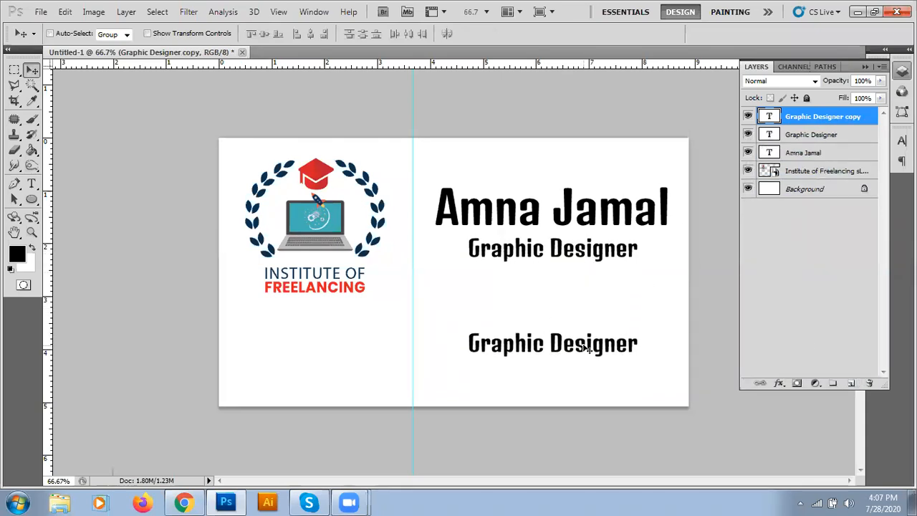
Step: Replace the lower title copy with the street address, city line and phone number on three lines
key(t)
click(508, 343)
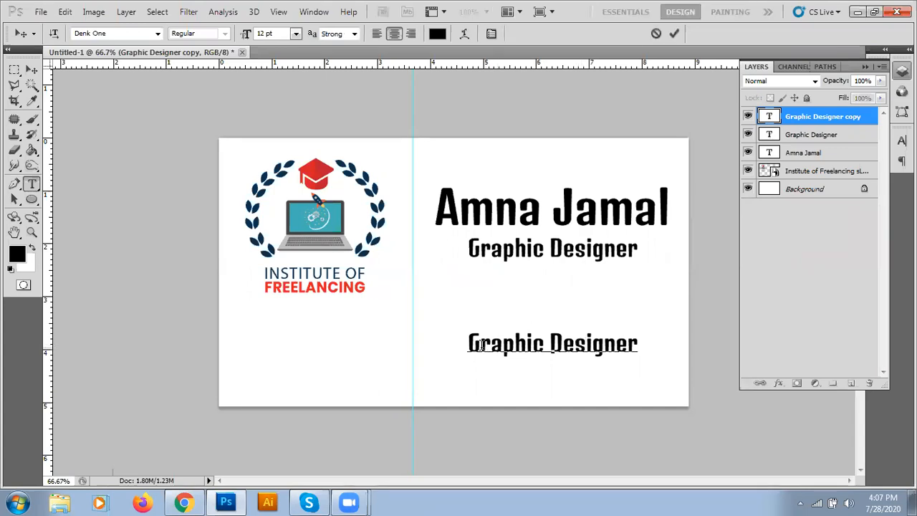
drag(471, 344, 637, 352)
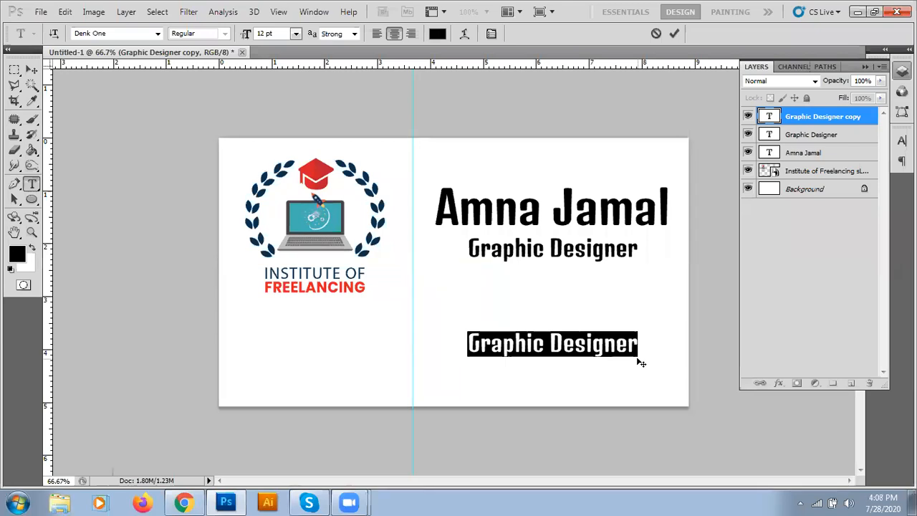
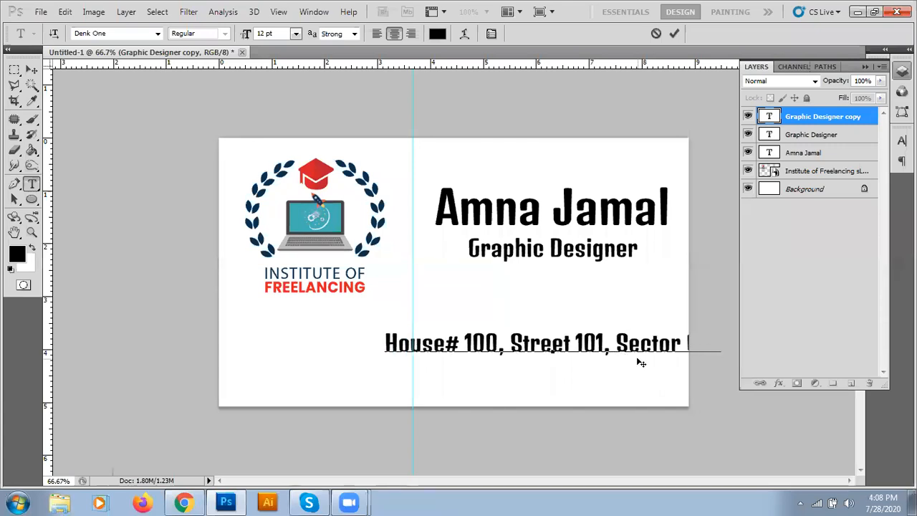
key(Return)
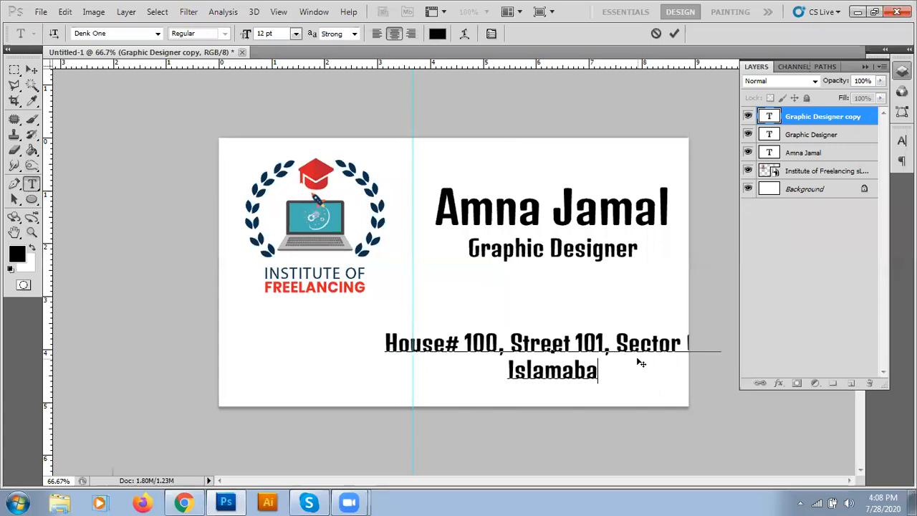
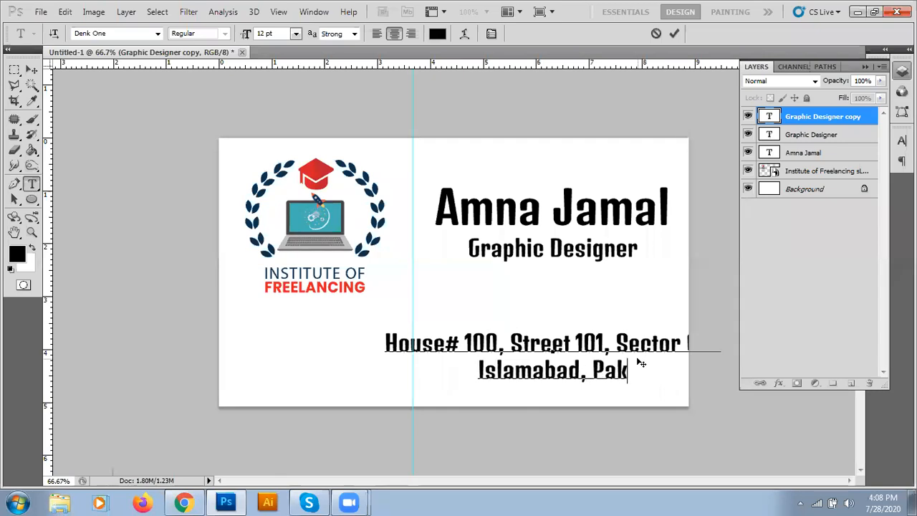
key(Return)
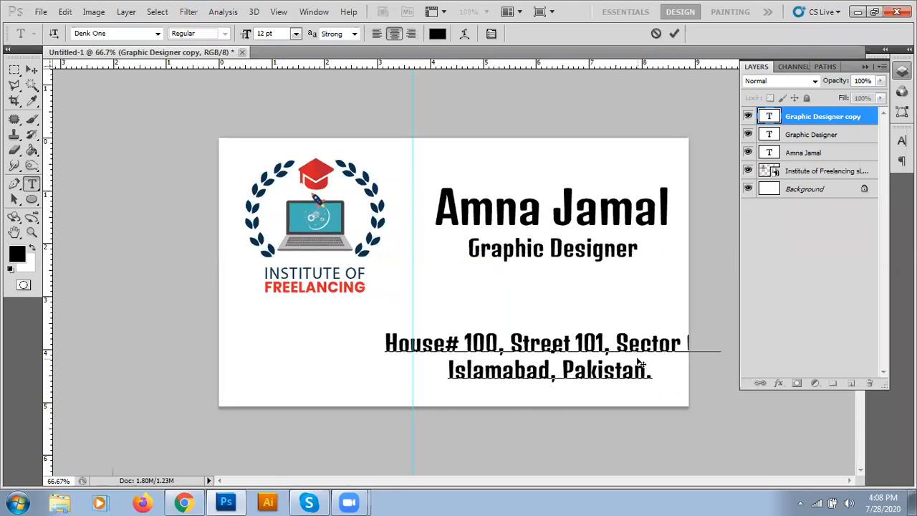
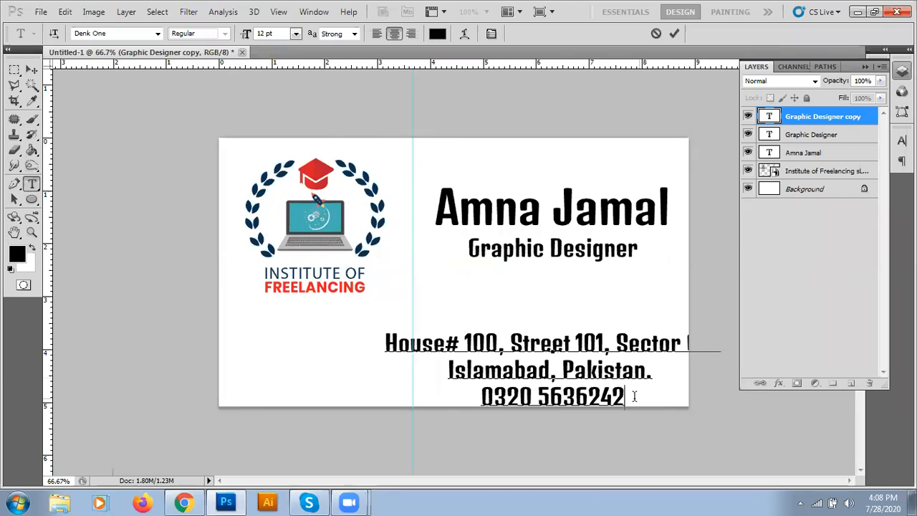
Step: Set the phone number and both address lines to 10 pt
drag(634, 396, 480, 397)
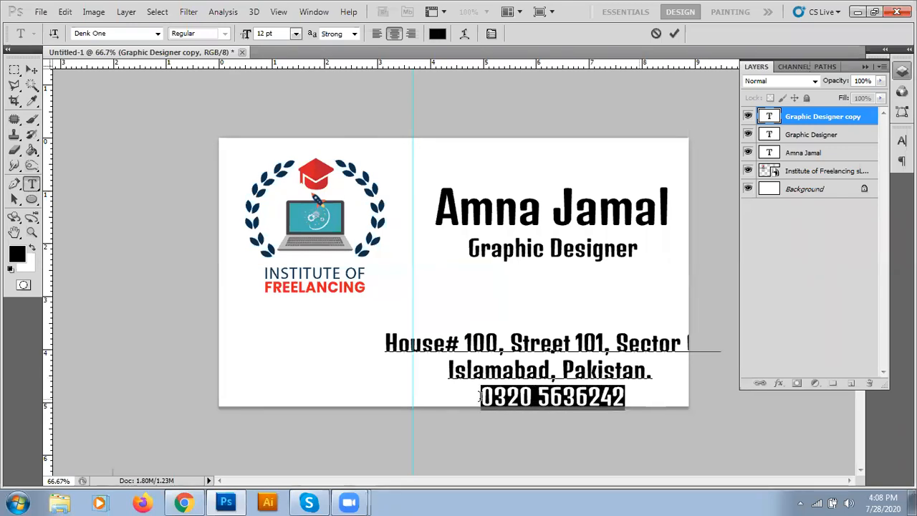
click(295, 34)
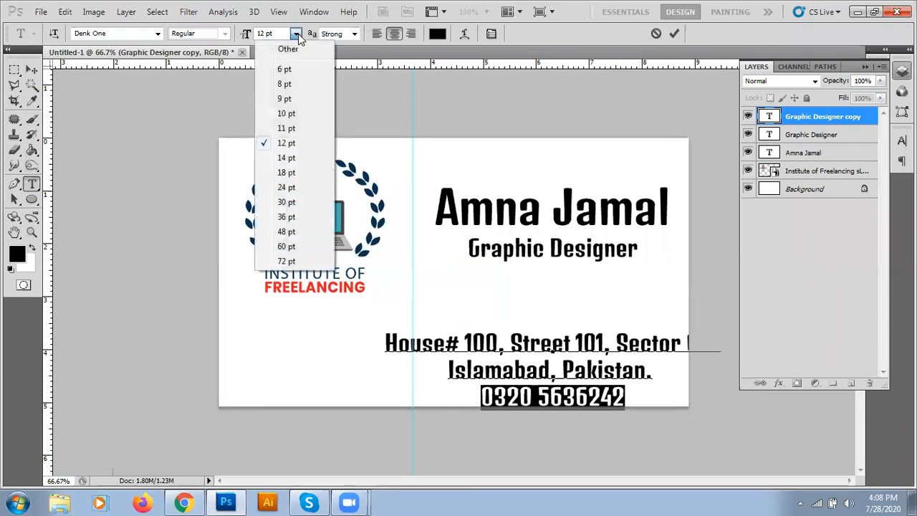
click(290, 113)
click(466, 370)
drag(386, 343, 710, 371)
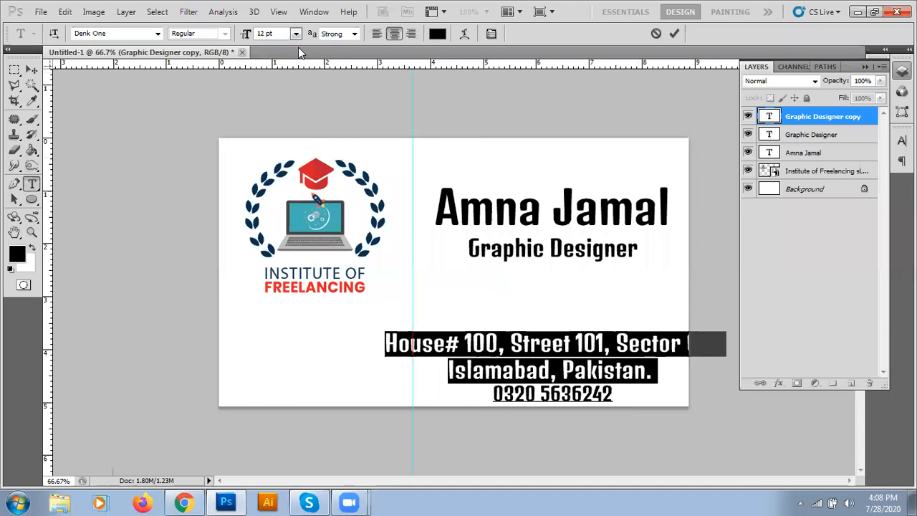
click(295, 33)
click(293, 113)
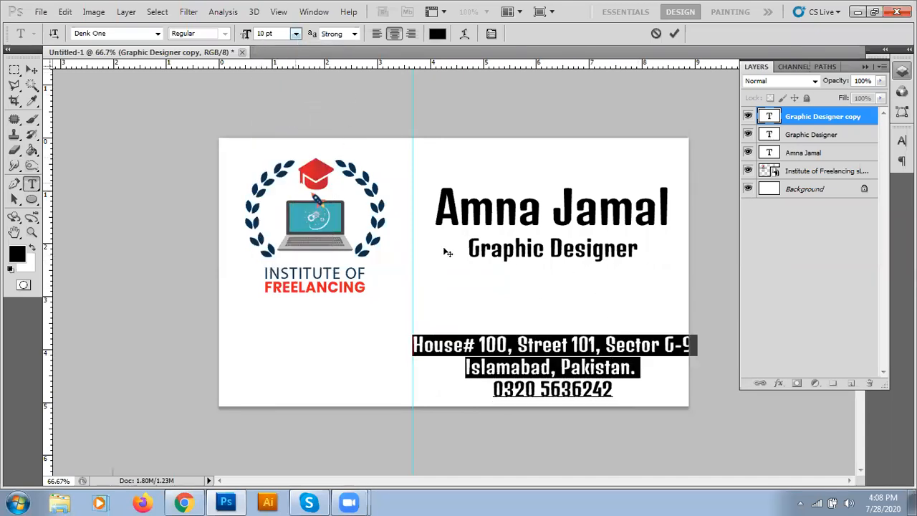
click(550, 367)
Step: Change the whole contact block to Dosis, commit it, and move it slightly higher
key(ctrl+a)
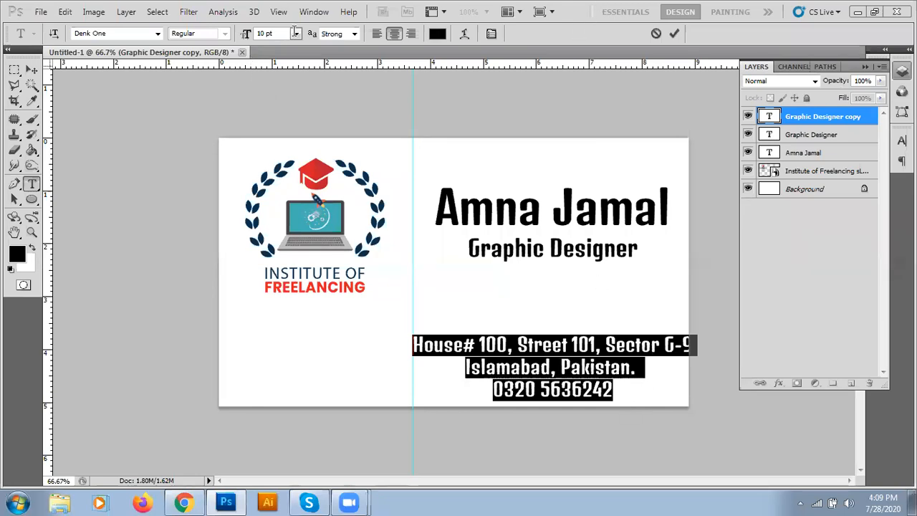
click(158, 34)
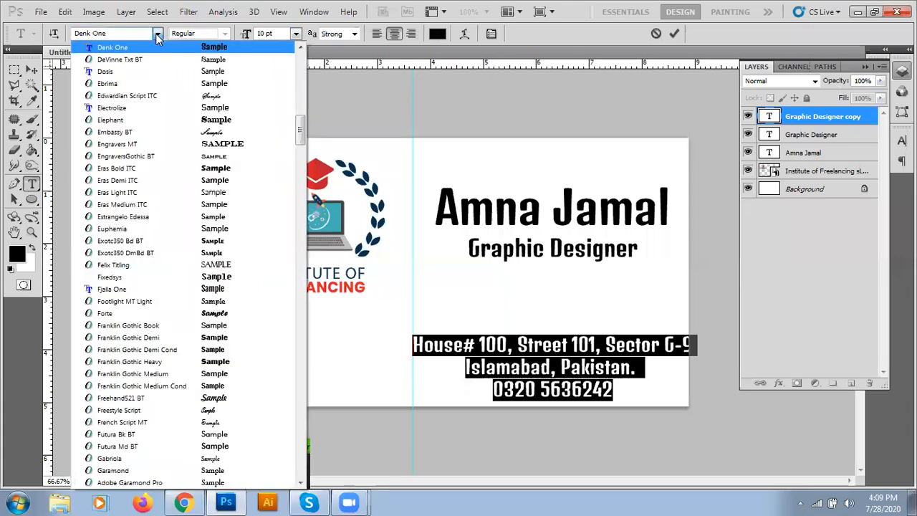
click(154, 71)
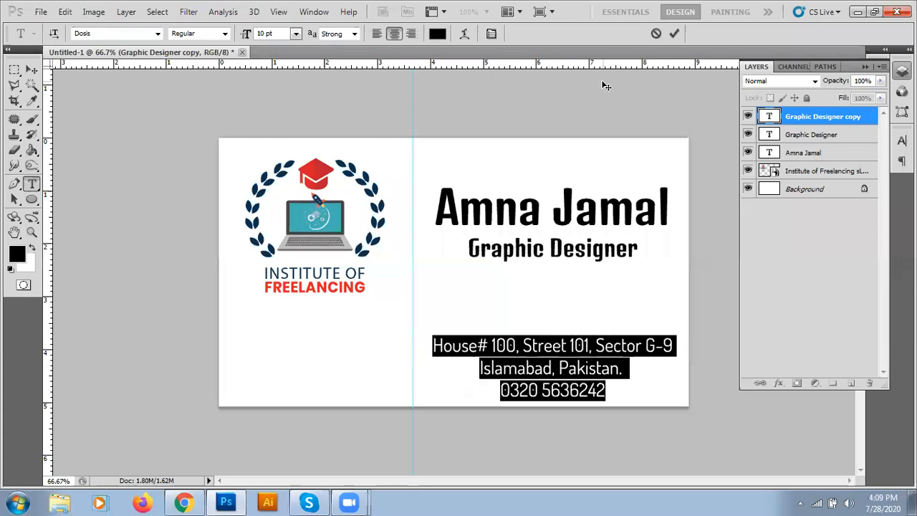
click(673, 34)
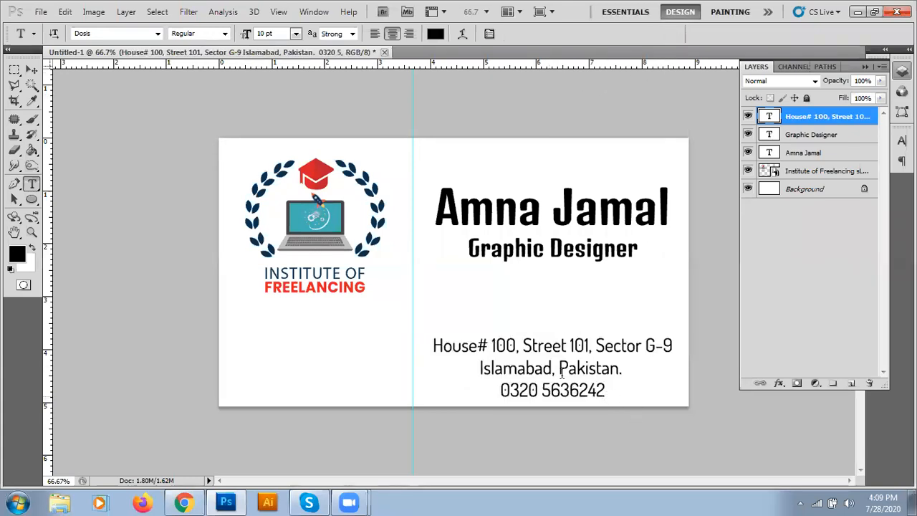
click(31, 69)
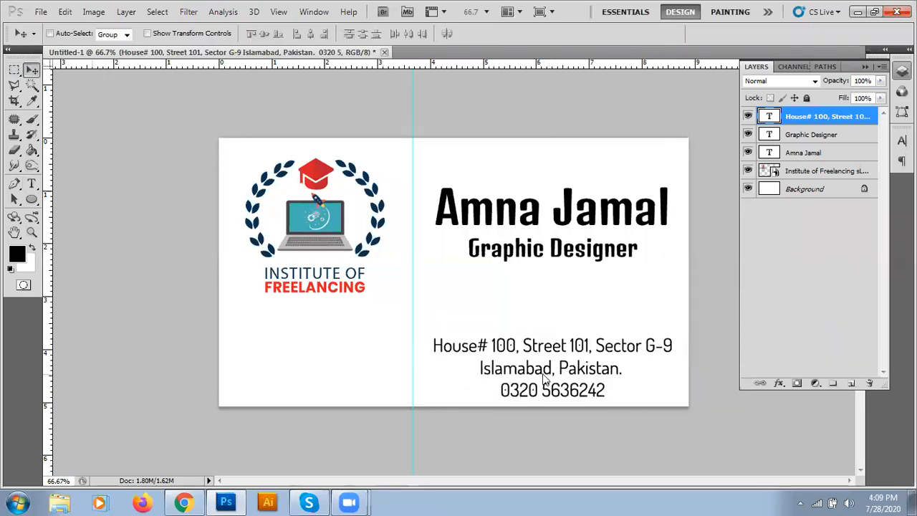
drag(543, 352, 541, 333)
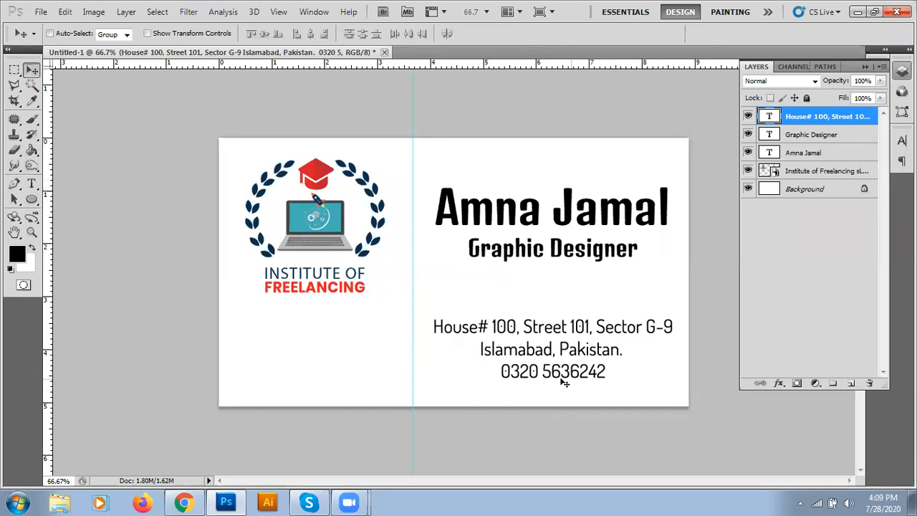
drag(566, 373, 566, 364)
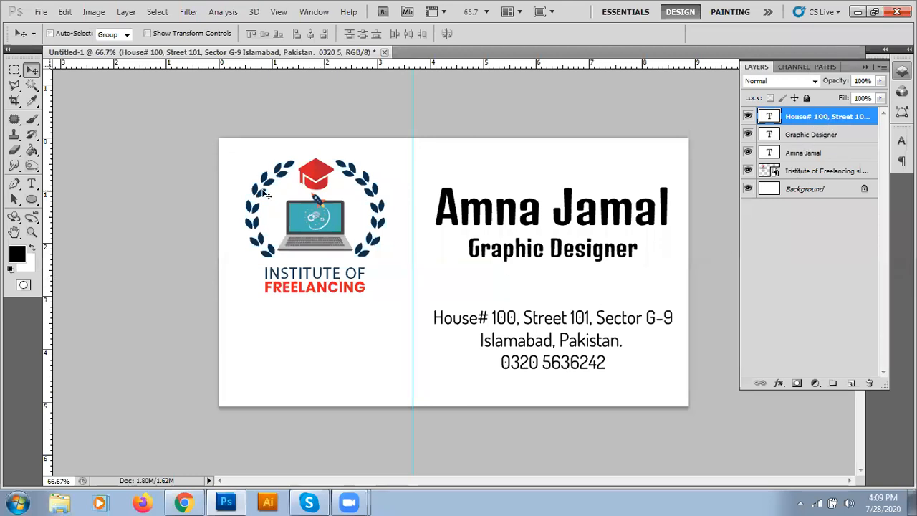
click(14, 70)
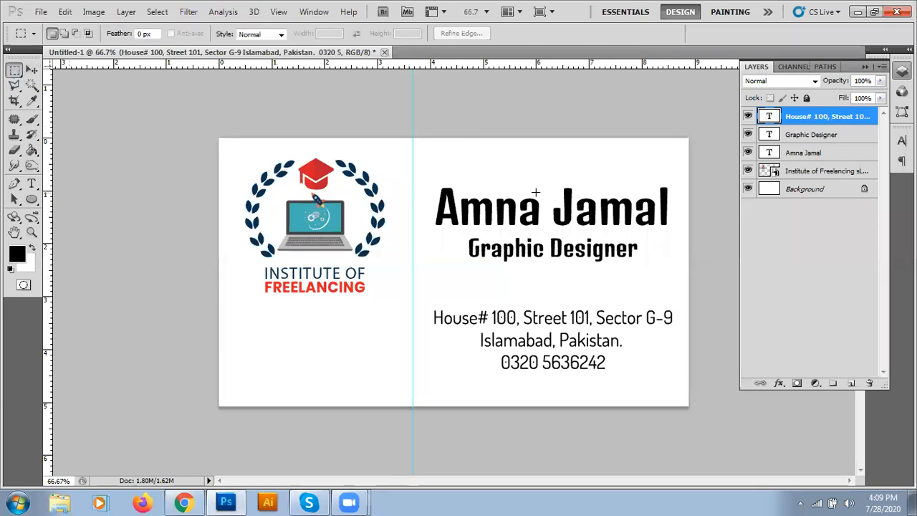
drag(703, 129, 496, 433)
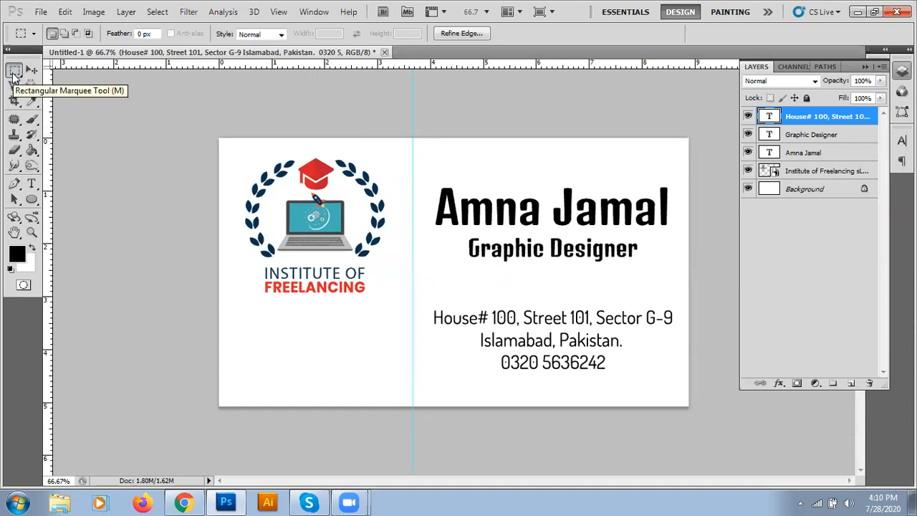
key(ctrl+d)
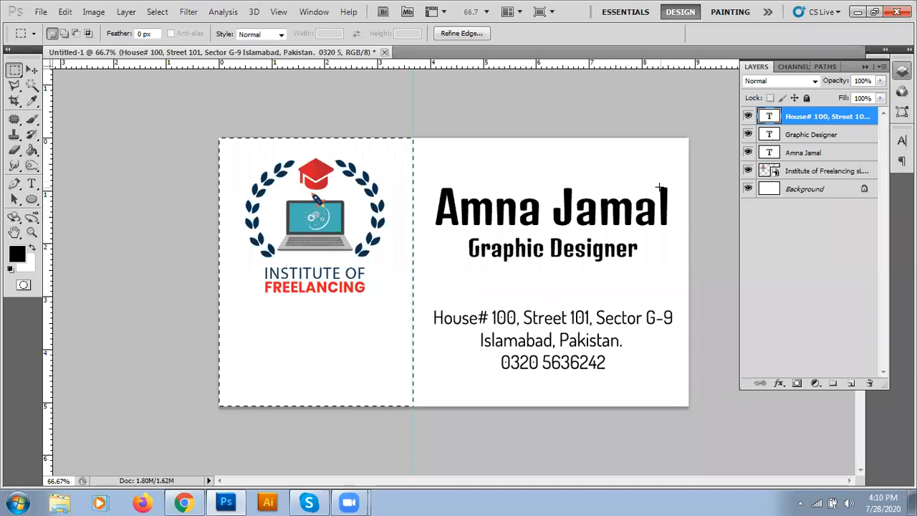
right_click(384, 161)
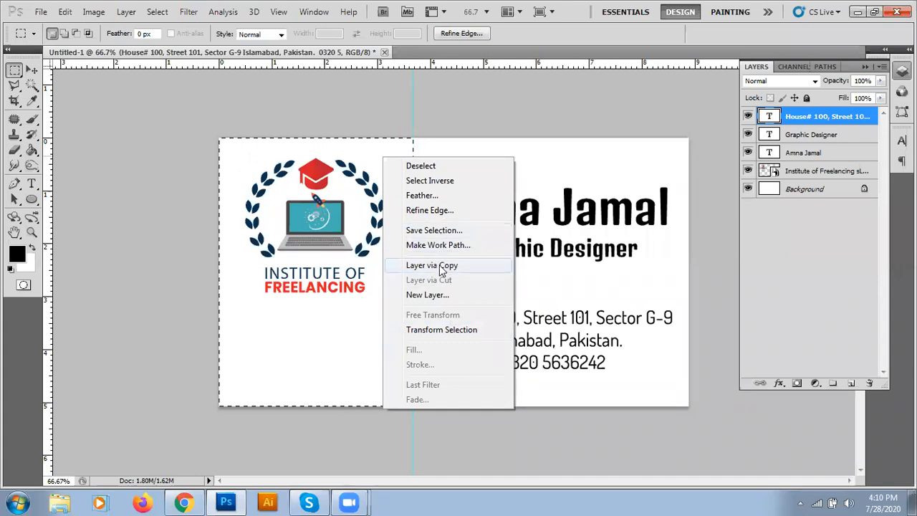
click(435, 183)
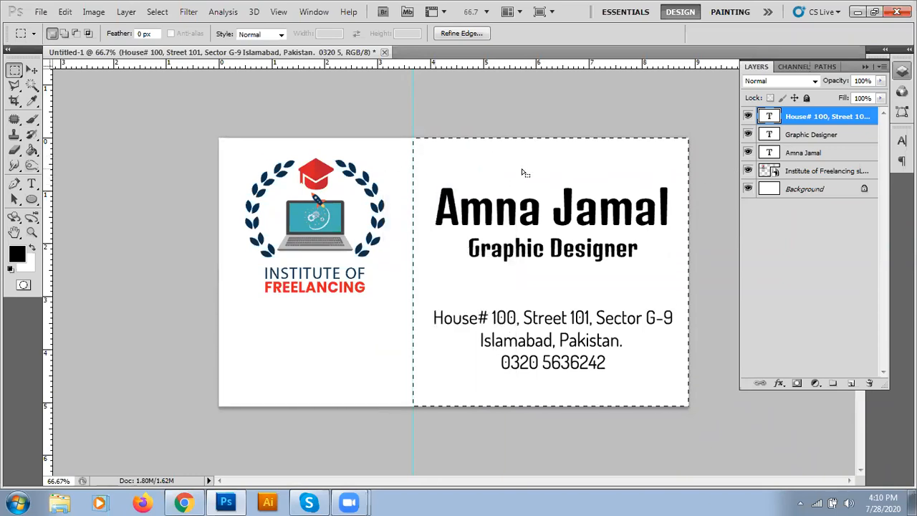
right_click(438, 155)
click(439, 180)
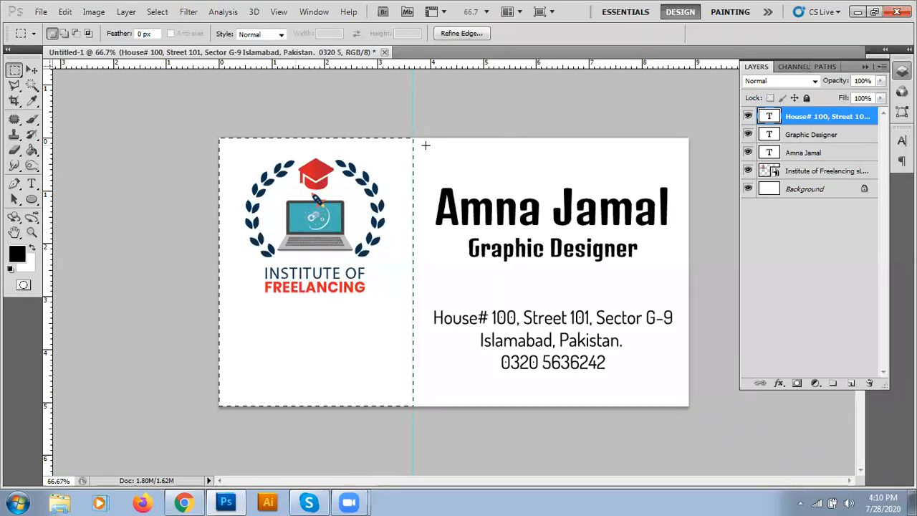
right_click(394, 194)
click(410, 213)
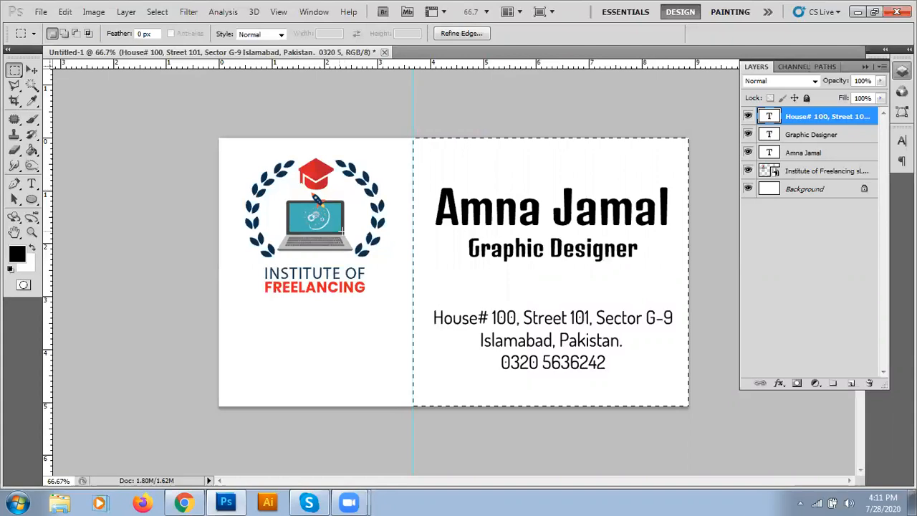
key(ctrl+d)
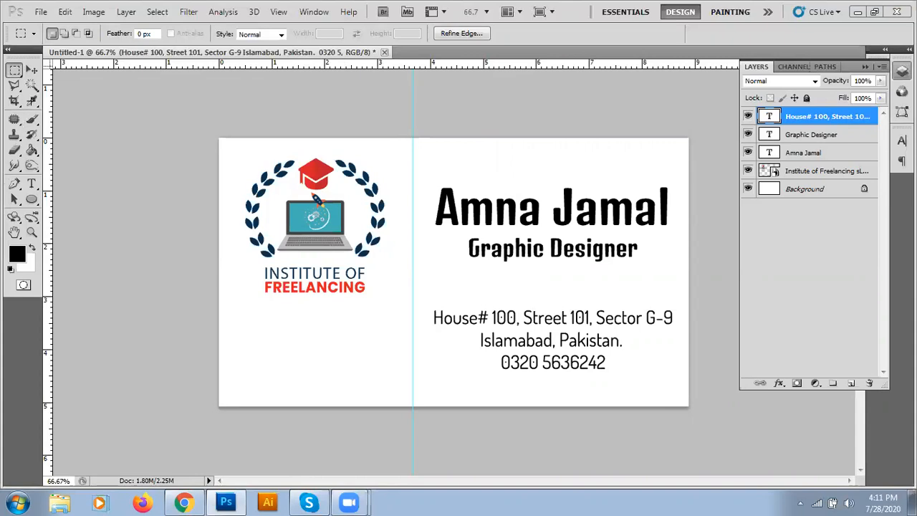
Step: Select the card's right half and sample the rocket flame's light yellow as paint colour
drag(413, 138, 688, 407)
click(31, 71)
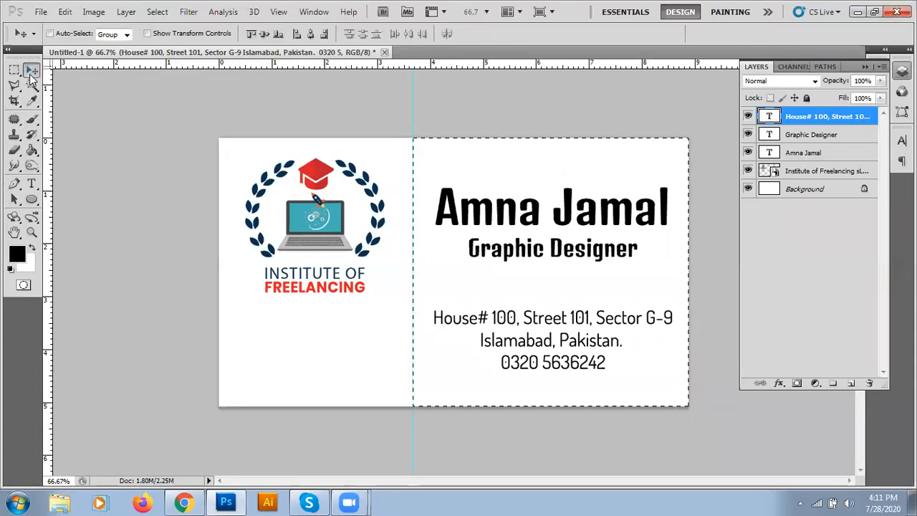
click(15, 85)
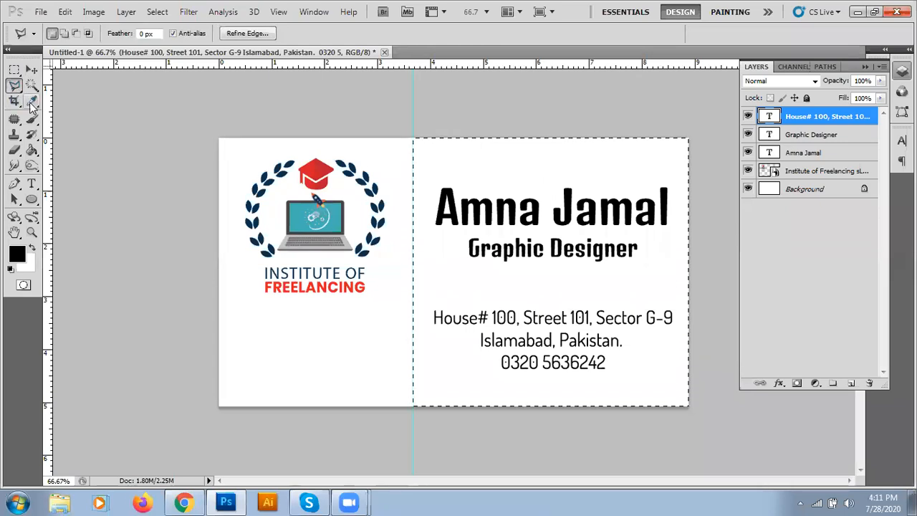
click(32, 102)
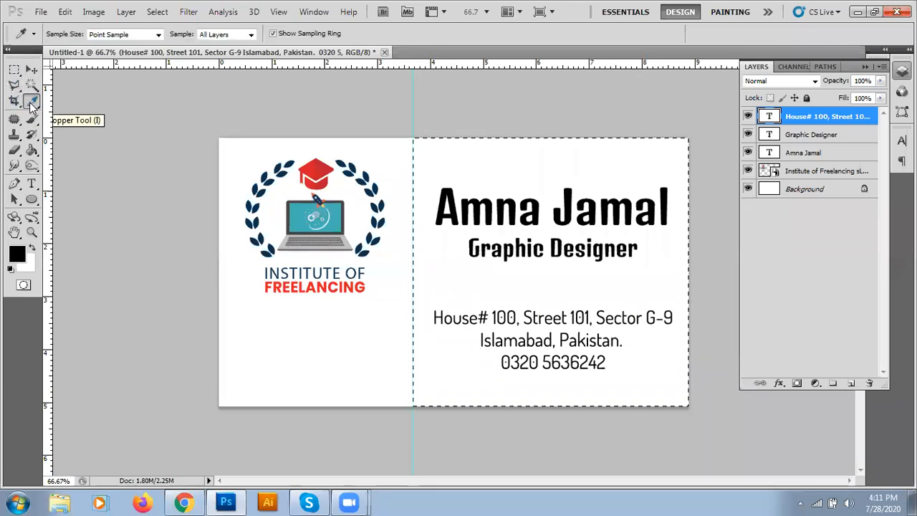
click(328, 167)
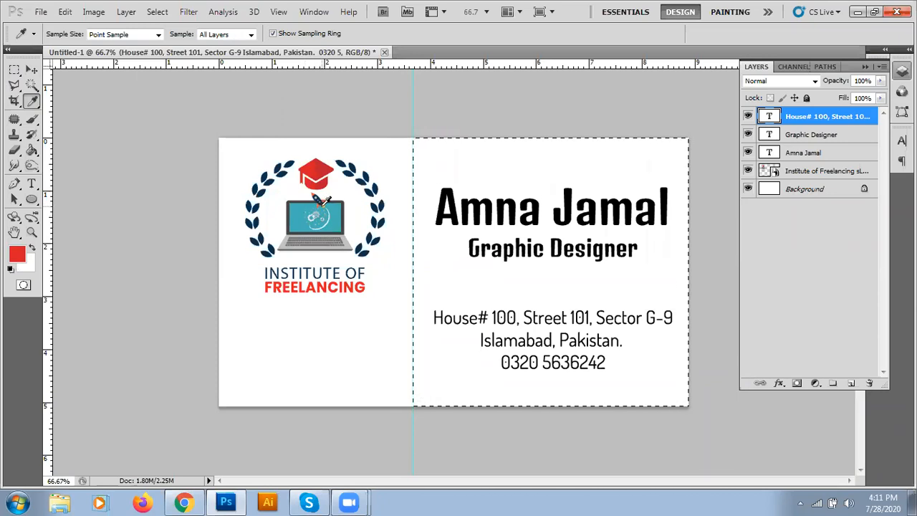
key(ctrl+plus)
key(ctrl+plus)
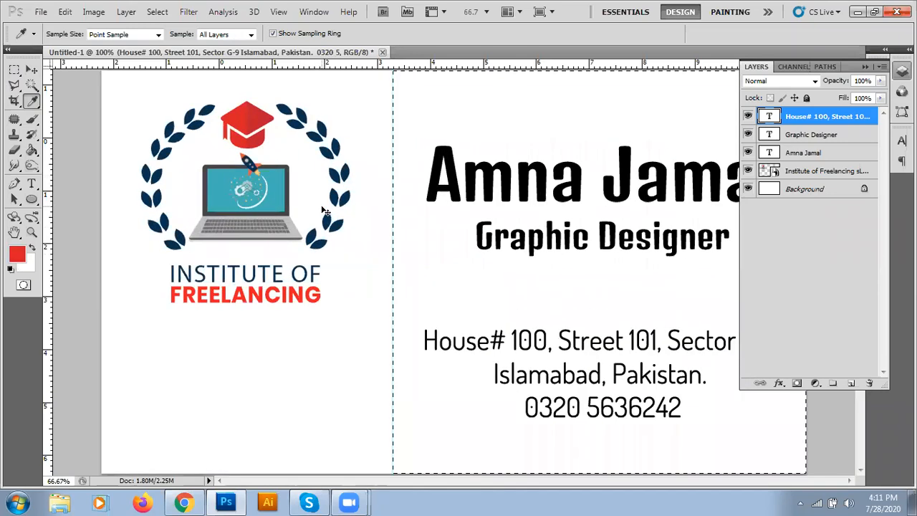
drag(322, 207, 538, 374)
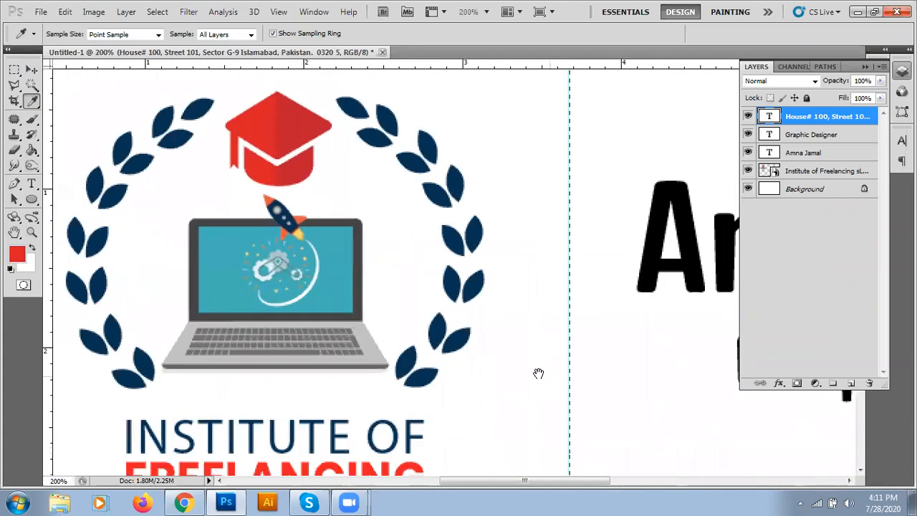
click(299, 233)
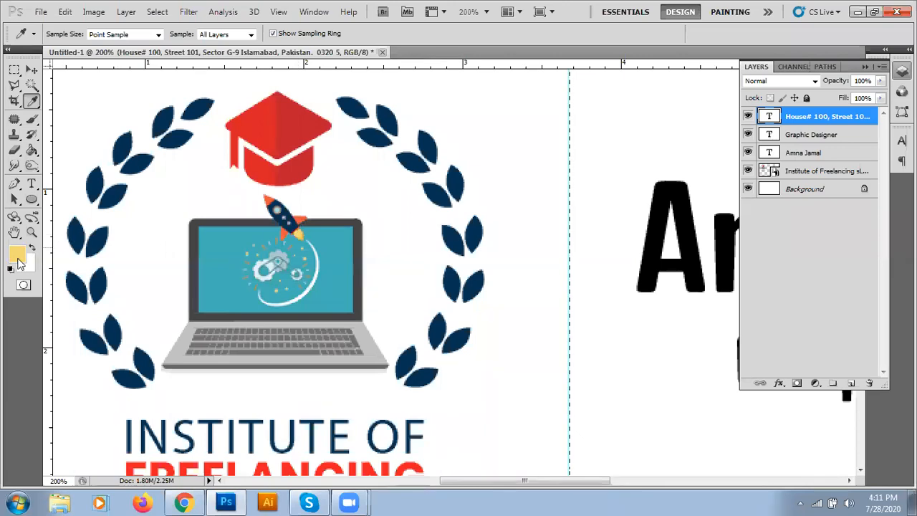
click(333, 273)
click(297, 231)
Step: View the card at 100% and add a new empty layer from the Layers panel
key(ctrl+minus)
key(ctrl+minus)
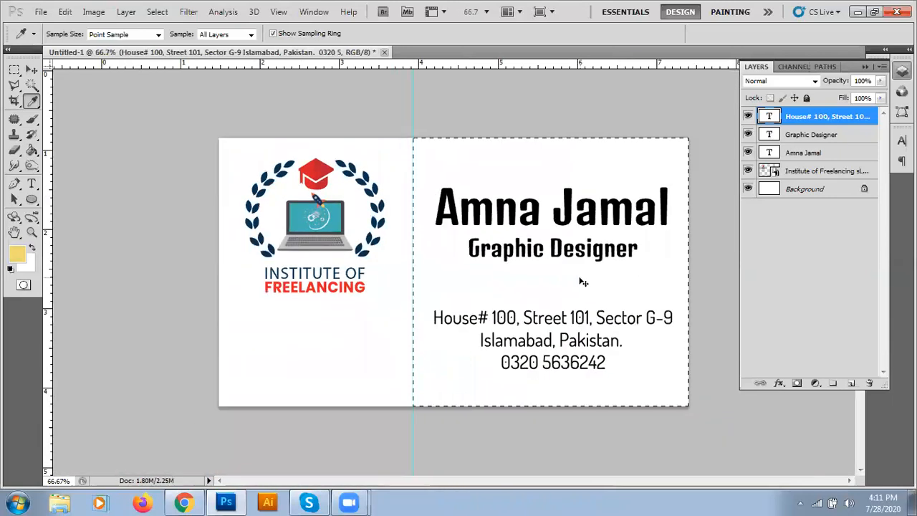
key(ctrl+plus)
key(Tab)
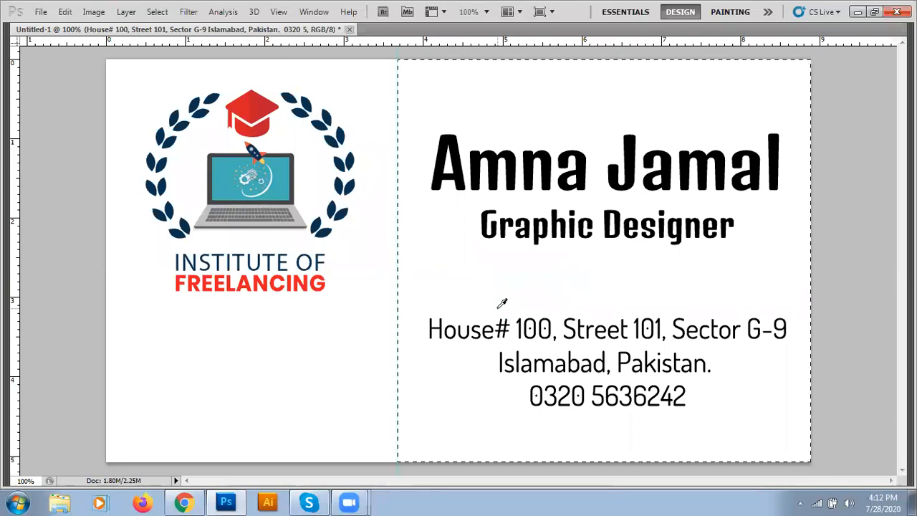
key(F7)
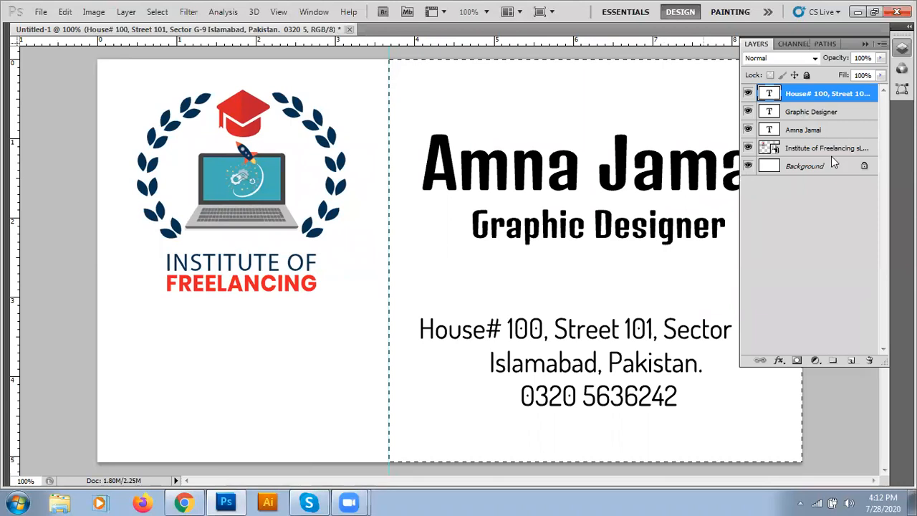
click(851, 361)
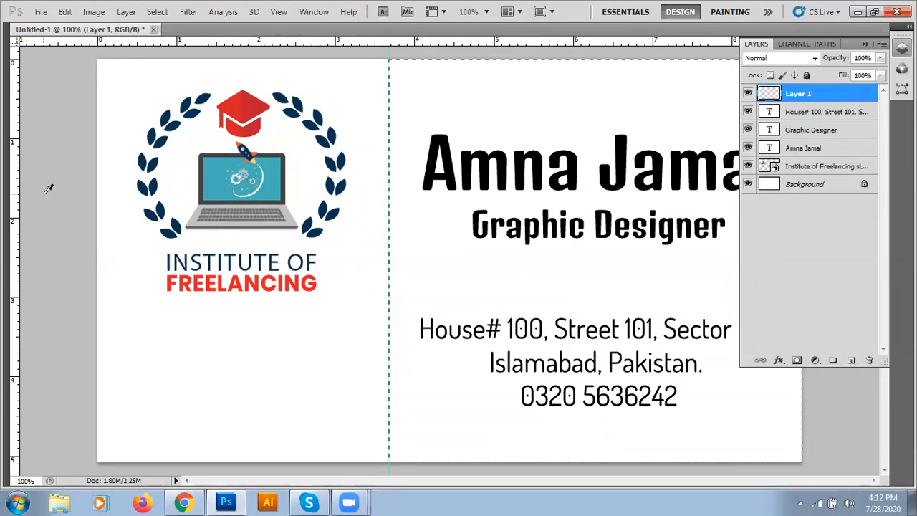
Step: Fill the right half with yellow on Layer 1, moved beneath the text layers
key(Tab)
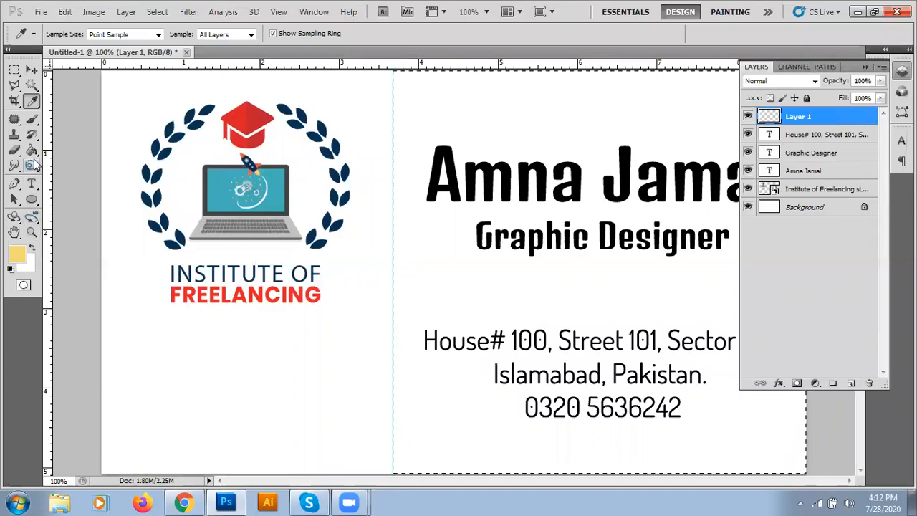
click(32, 151)
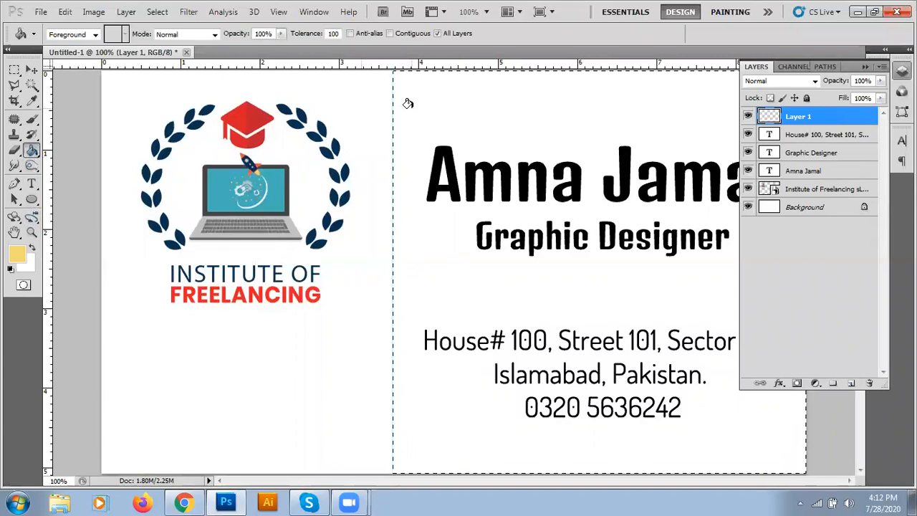
click(409, 104)
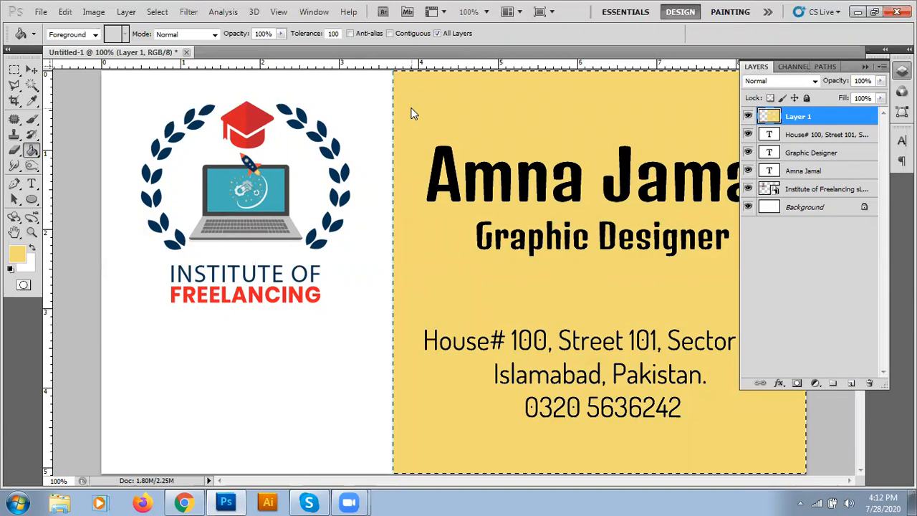
key(ctrl+z)
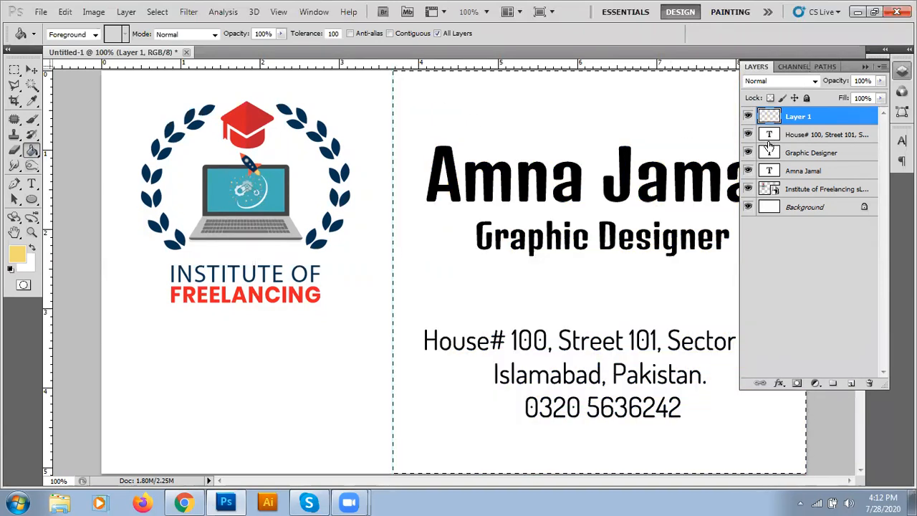
drag(817, 116, 818, 182)
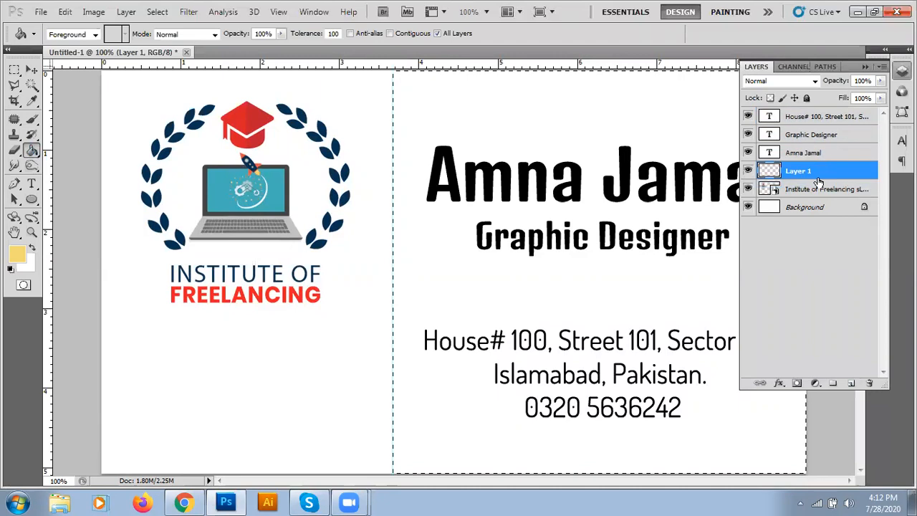
click(471, 128)
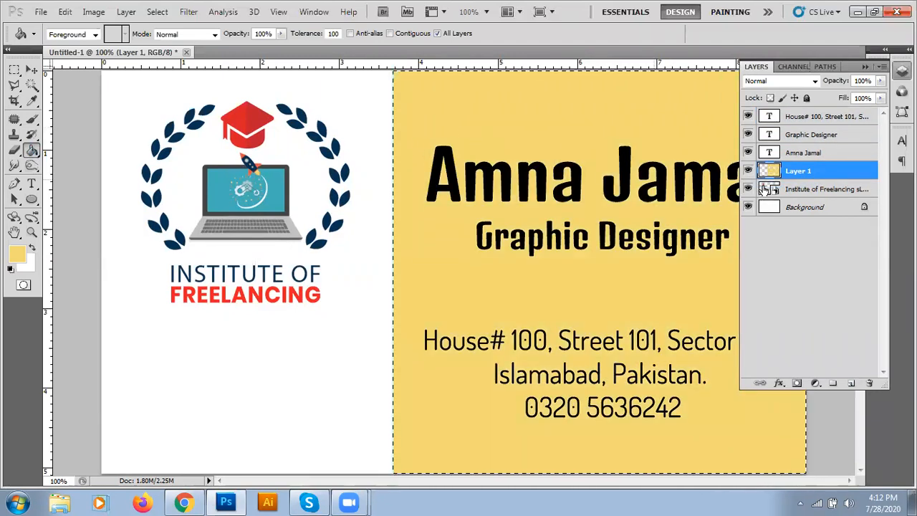
Step: Check the fill with the text layers hidden, then undo the fill, layer move and Layer 1
click(747, 152)
click(747, 134)
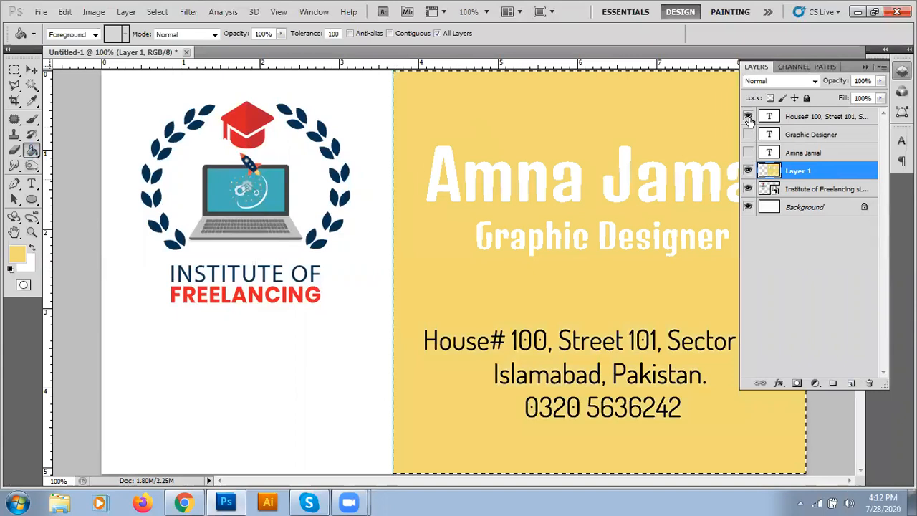
click(747, 116)
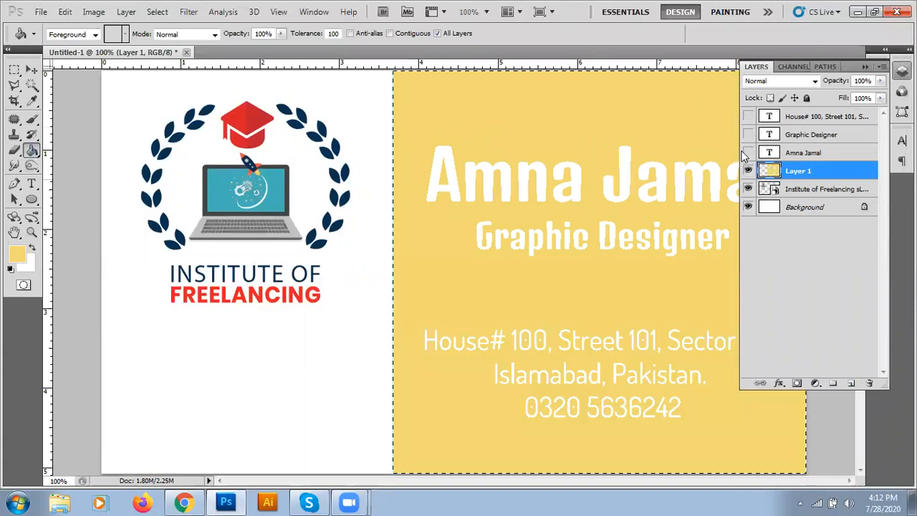
key(ctrl+z)
key(ctrl+alt+z)
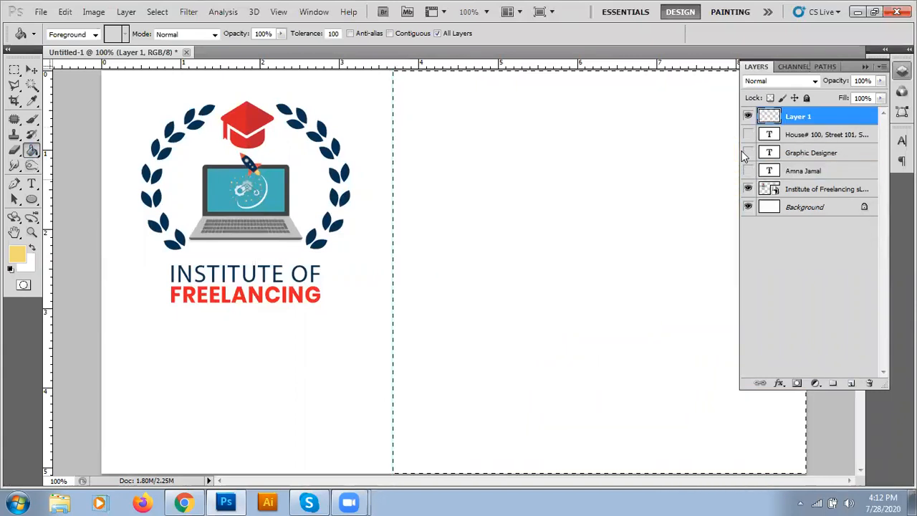
key(ctrl+alt+z)
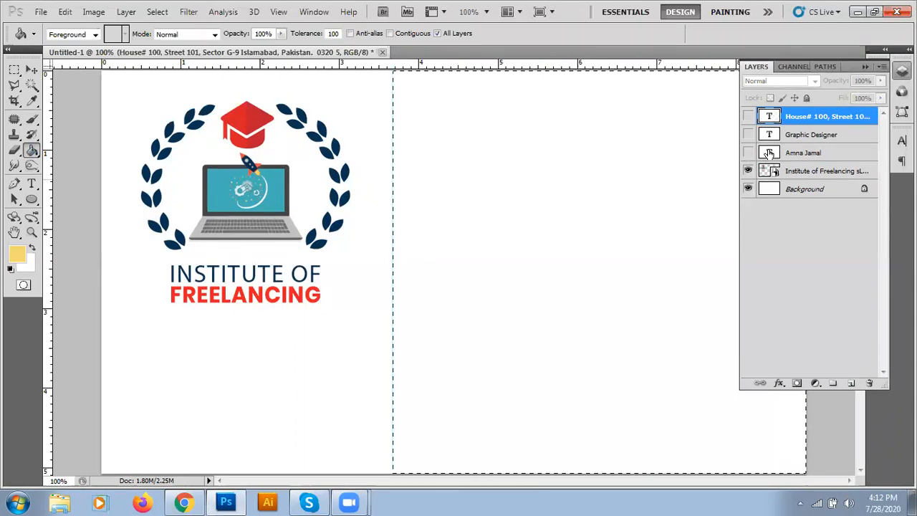
click(747, 153)
click(748, 134)
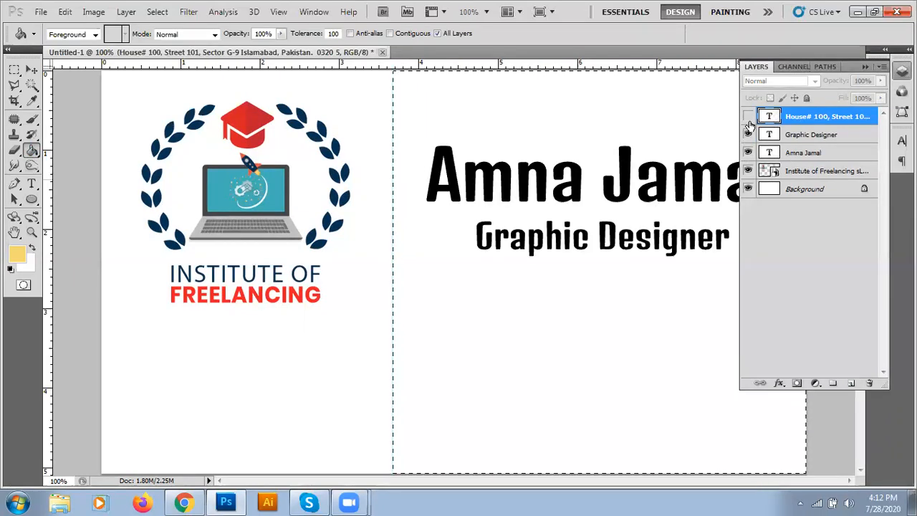
click(748, 116)
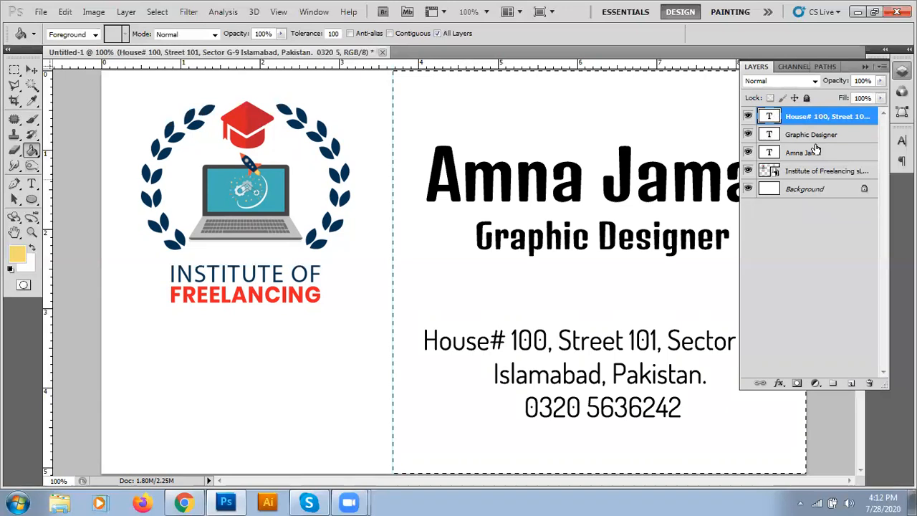
Step: Add a new layer above the logo layer, fill the right half yellow, and deselect
click(821, 172)
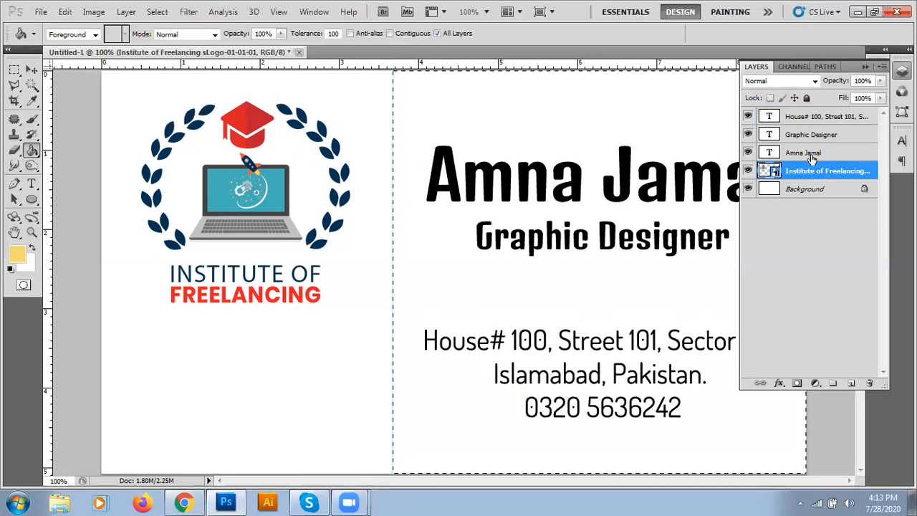
click(851, 383)
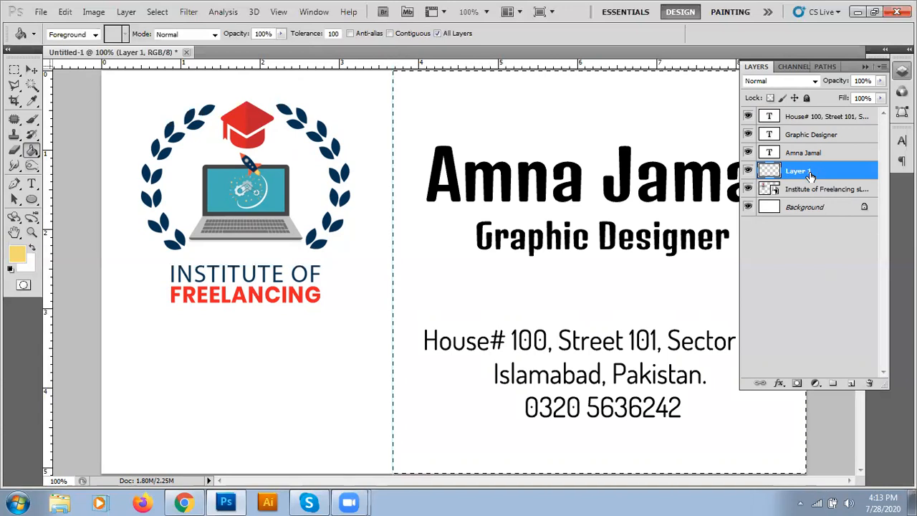
click(461, 136)
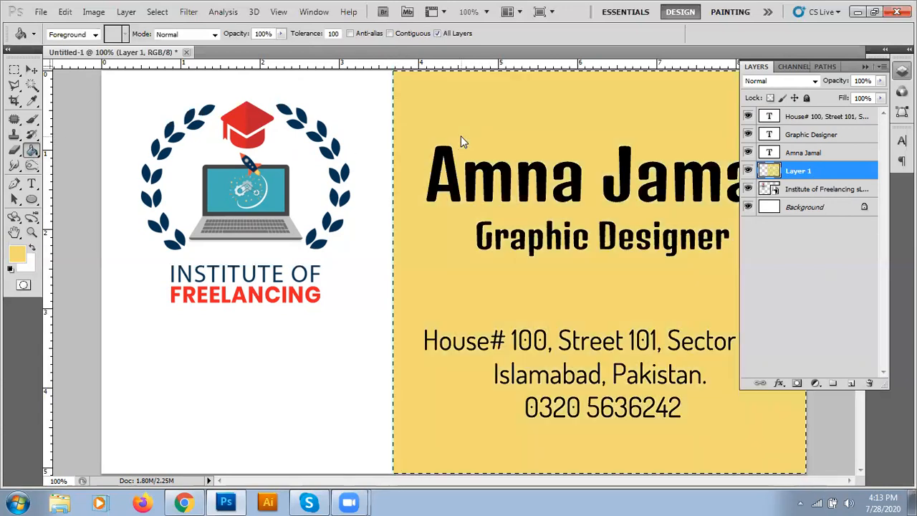
click(15, 69)
click(269, 344)
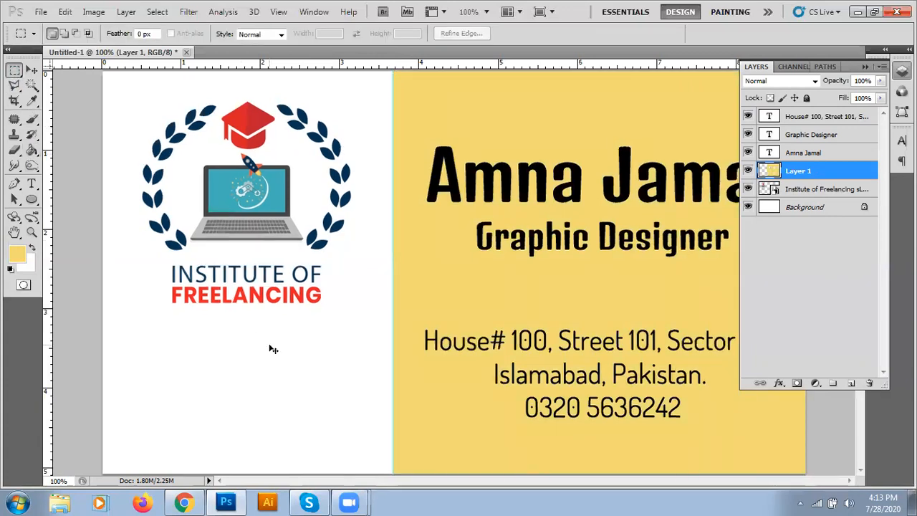
Step: Zoom out, hide the three text layers, lock Layer 1's transparent pixels and set Paint Bucket to foreground
key(ctrl+minus)
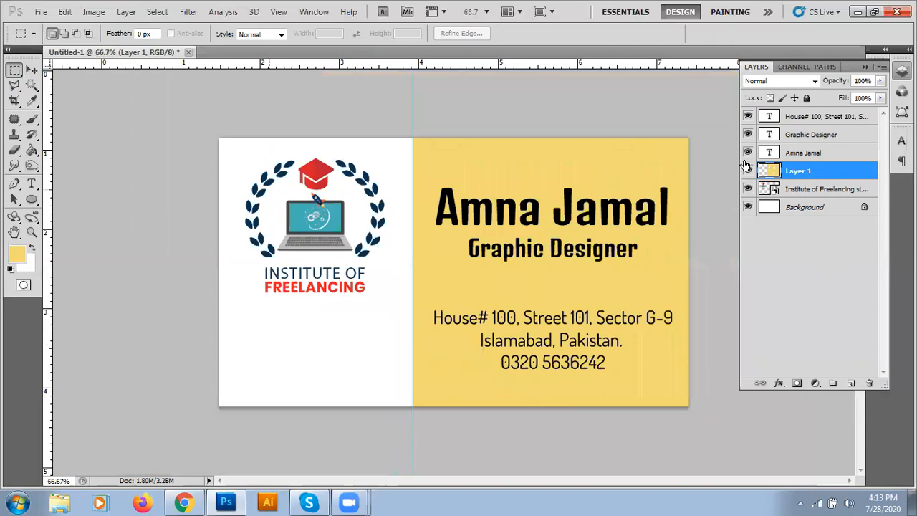
click(747, 153)
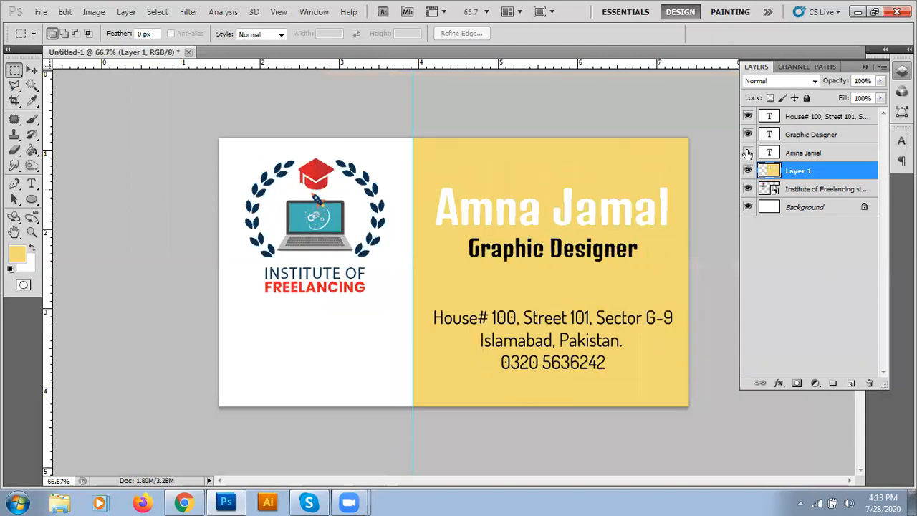
drag(748, 153, 747, 116)
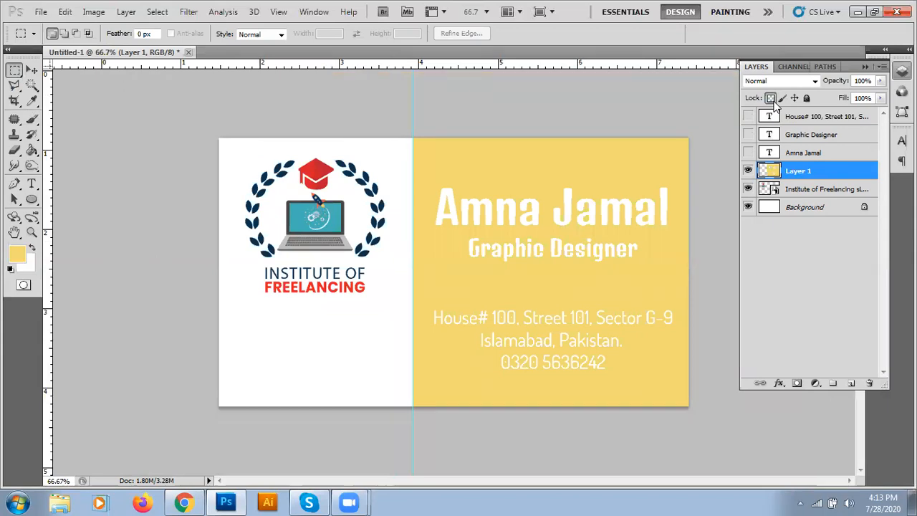
click(773, 101)
click(32, 151)
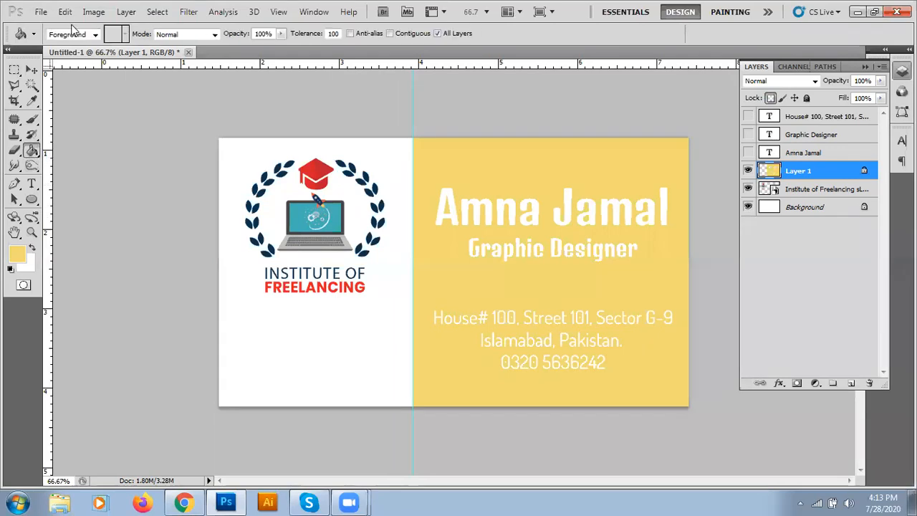
click(93, 35)
click(89, 43)
click(748, 172)
click(748, 171)
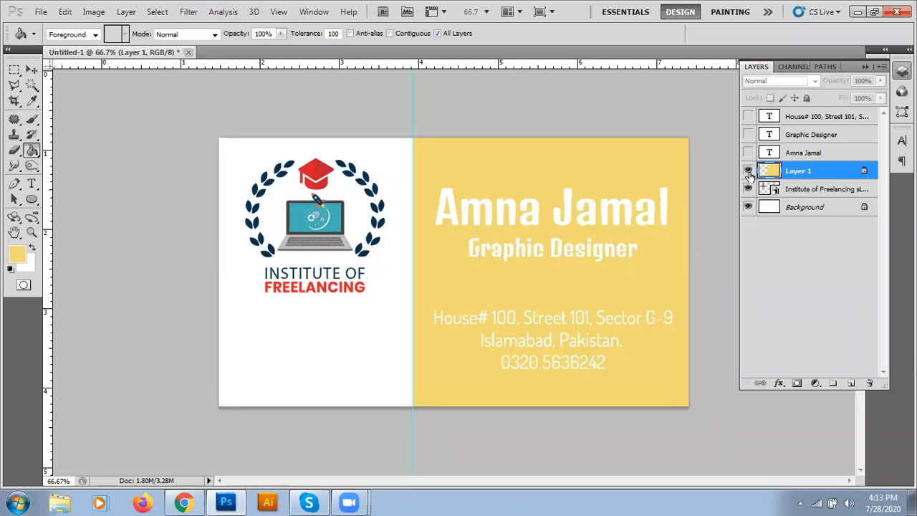
click(748, 172)
click(748, 171)
click(748, 153)
click(748, 135)
click(748, 116)
key(v)
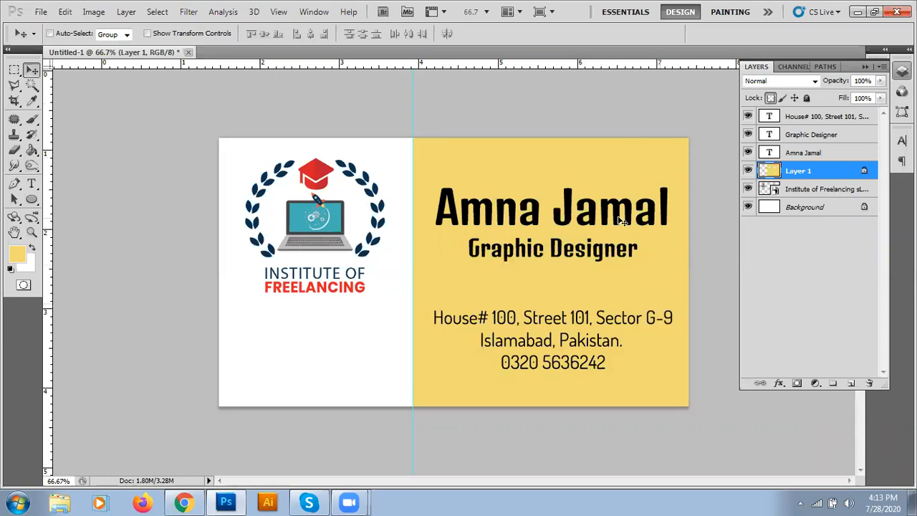
click(801, 153)
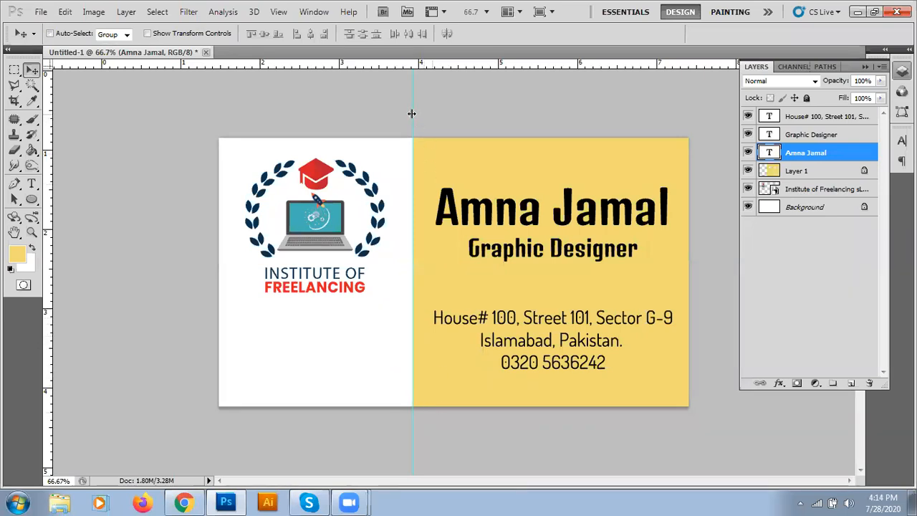
Step: Replace the vertical guide with a horizontal guide below the logo and add a new layer above Layer 1
drag(412, 113, 2, 116)
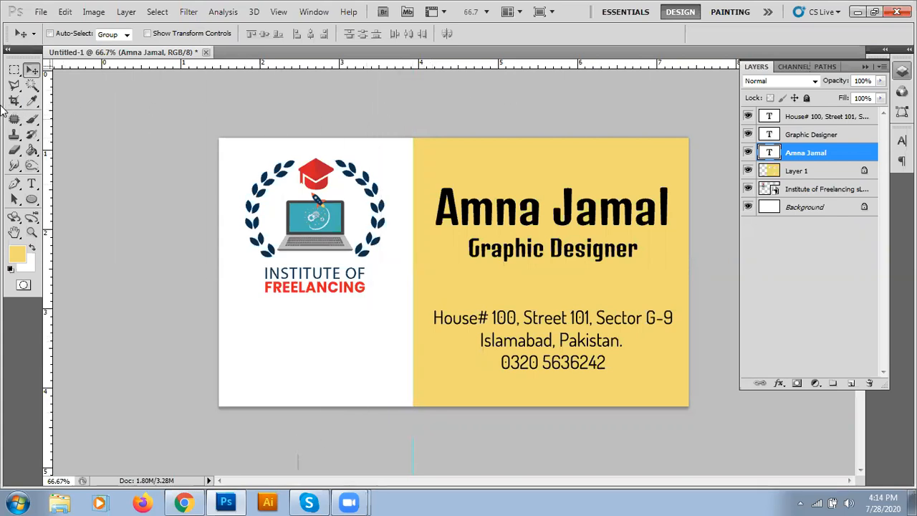
drag(439, 69, 426, 308)
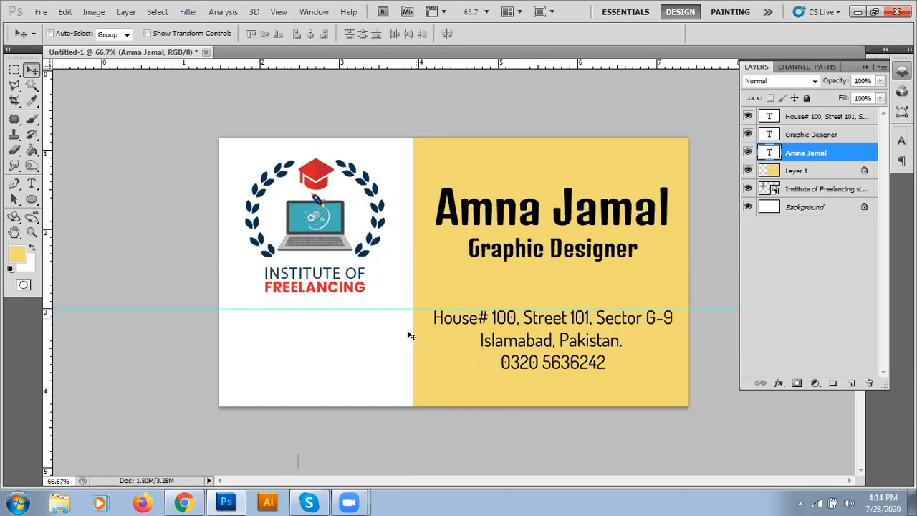
click(791, 175)
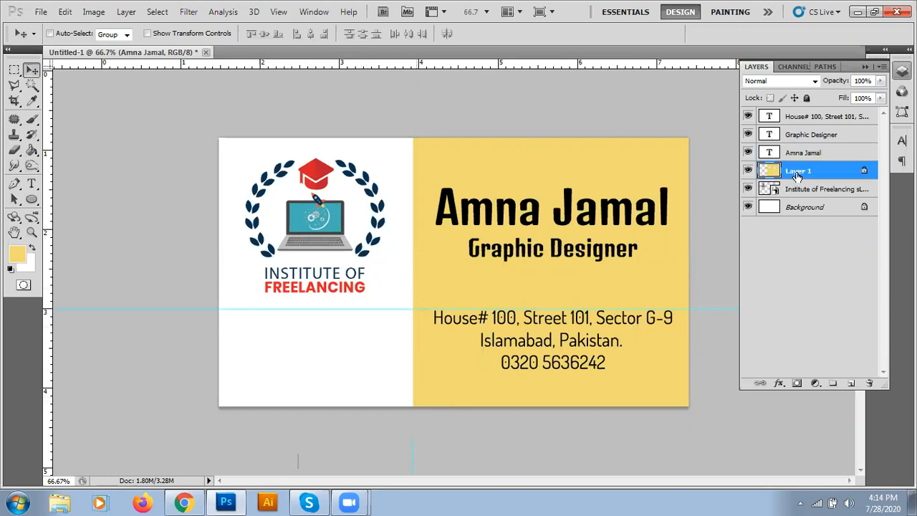
click(851, 384)
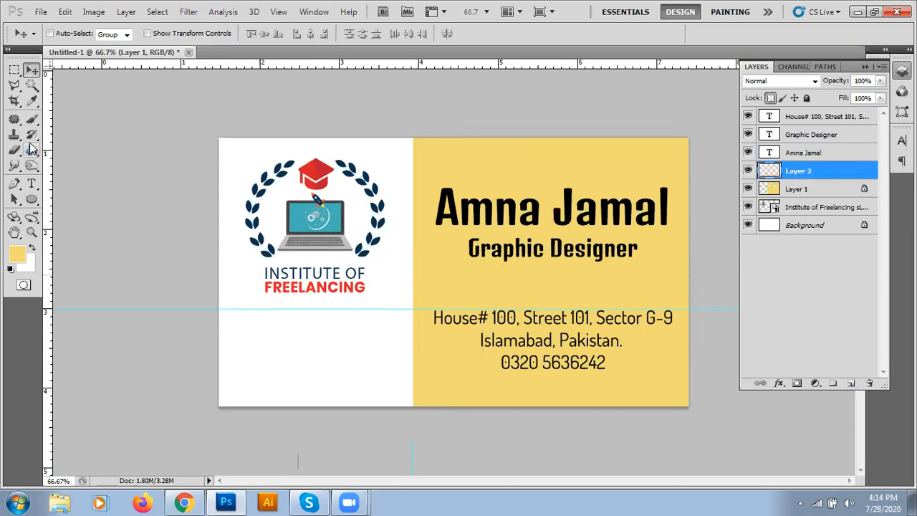
Step: Marquee the lower-left area below the logo and sample the FREELANCING red, lightening it slightly
click(14, 70)
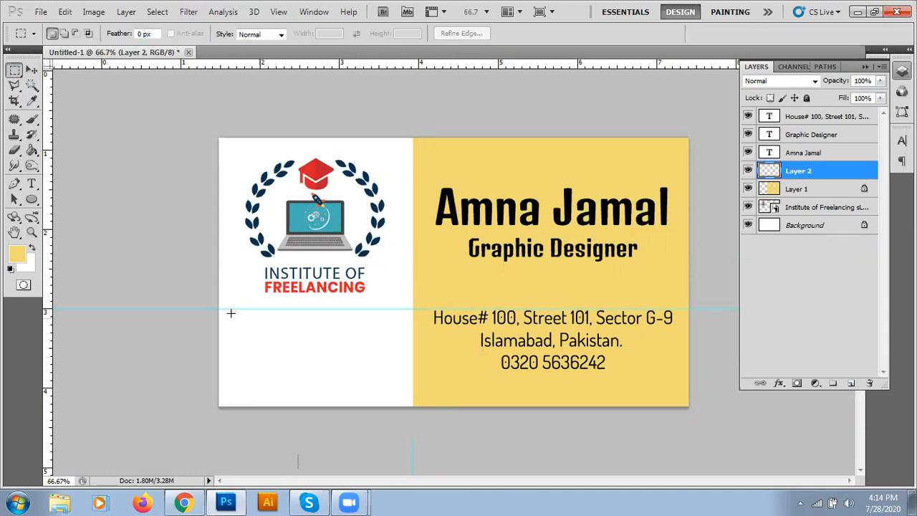
drag(220, 309, 412, 409)
key(i)
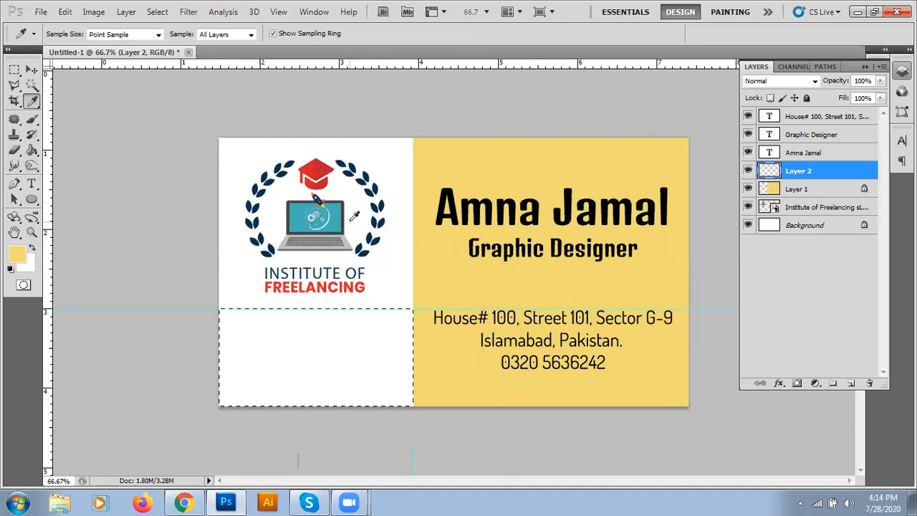
click(350, 284)
click(17, 256)
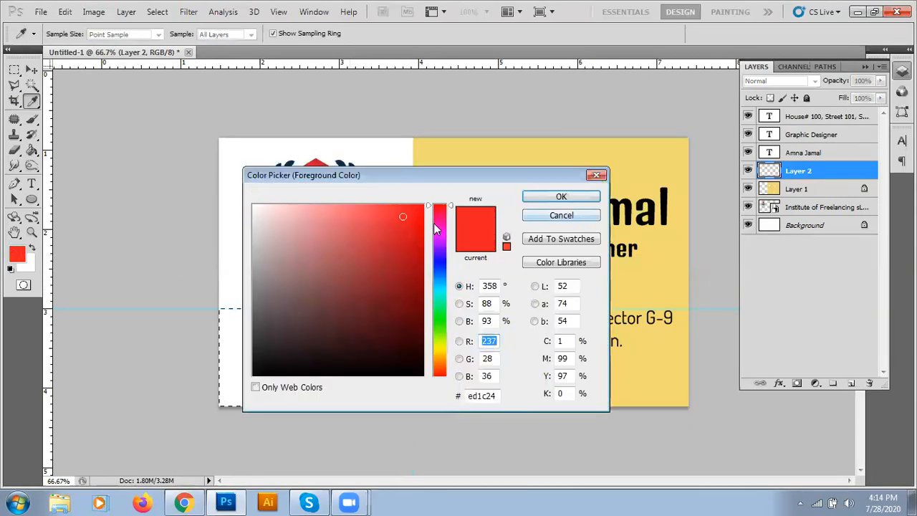
click(364, 208)
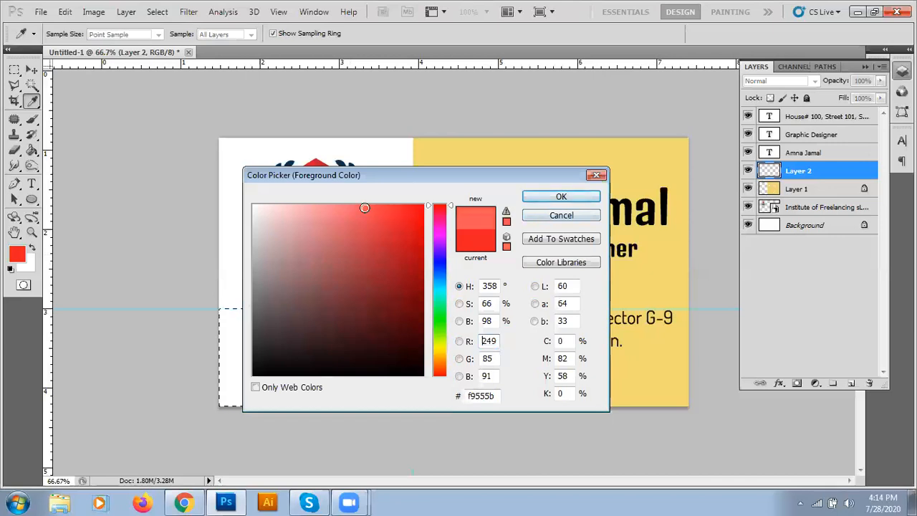
click(536, 212)
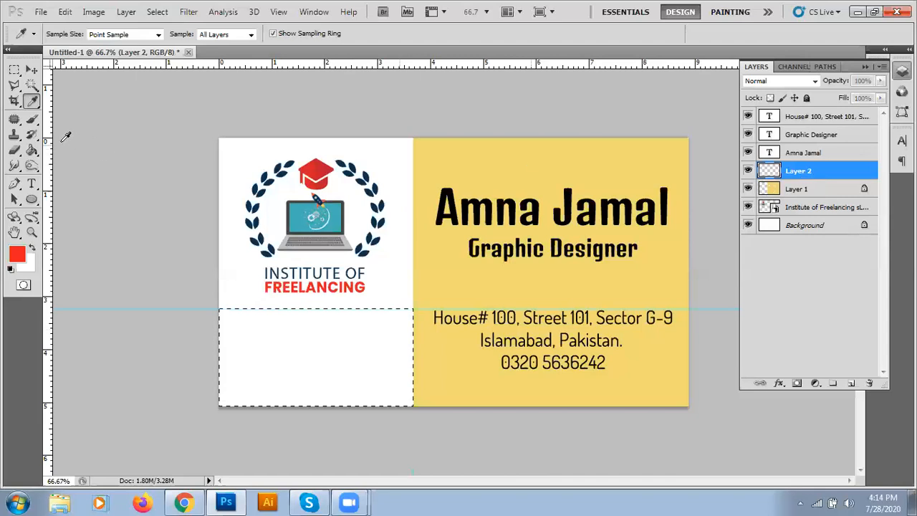
Step: Fill the selected lower-left corner with red and deselect
click(31, 149)
click(234, 321)
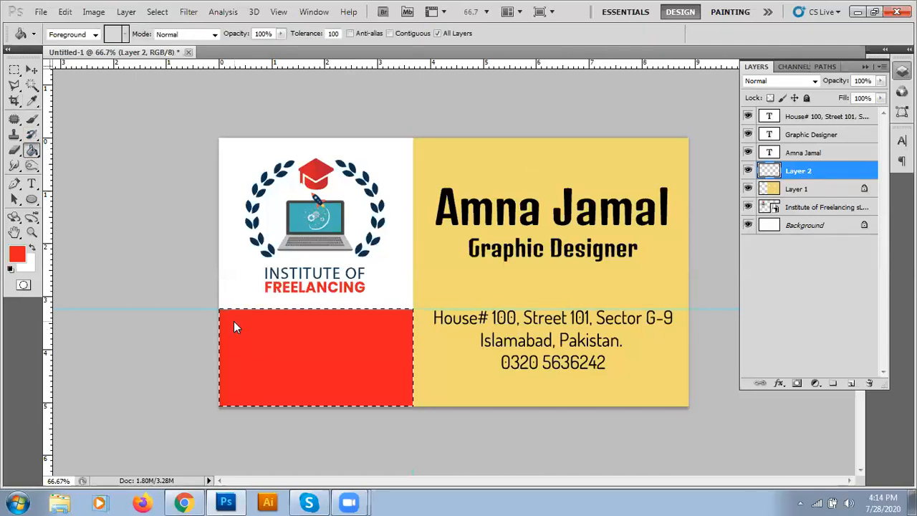
key(ctrl+d)
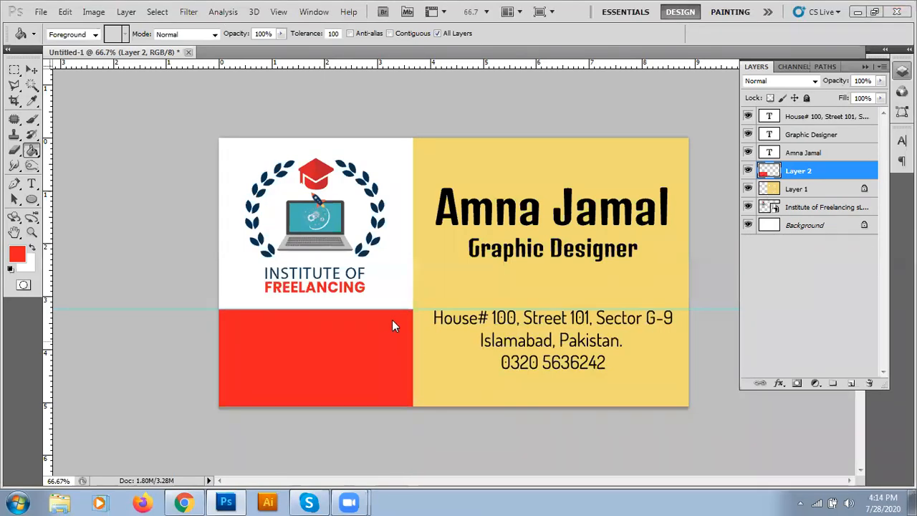
click(31, 69)
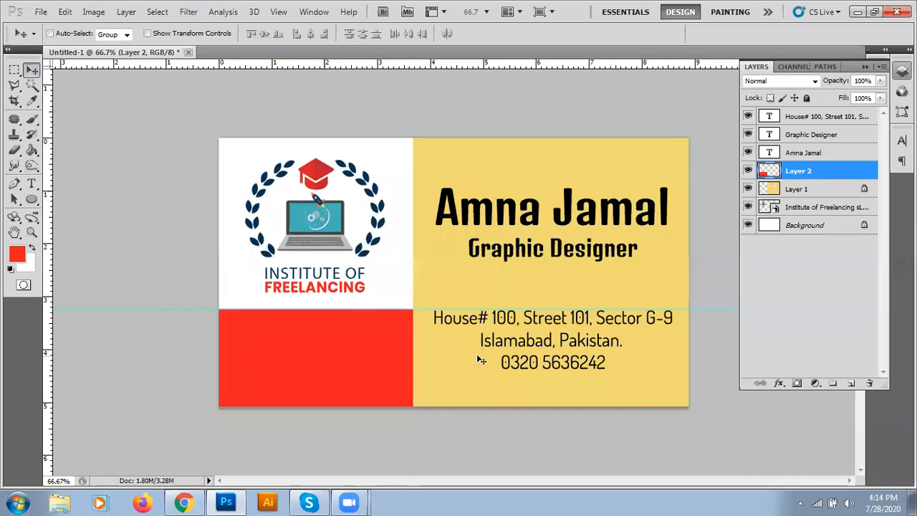
Step: Drag the horizontal guide back onto the top ruler to delete it
drag(424, 2, 424, 9)
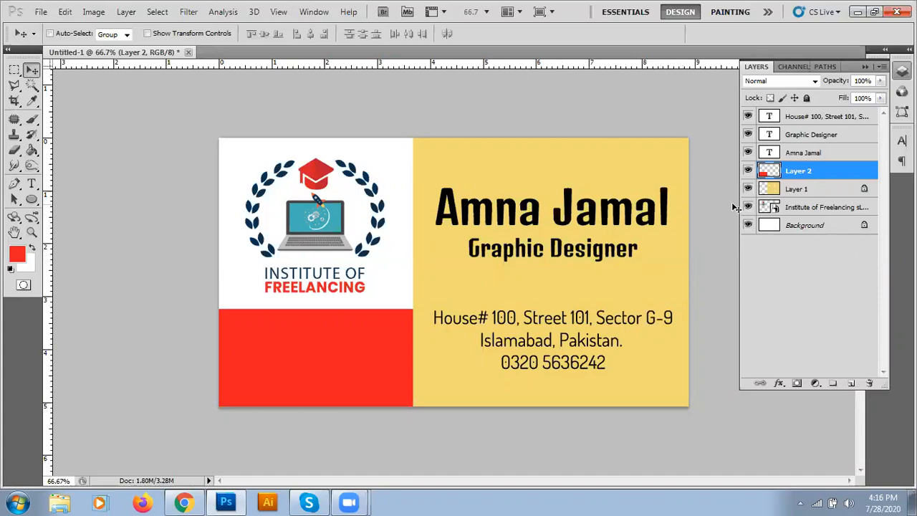
click(803, 153)
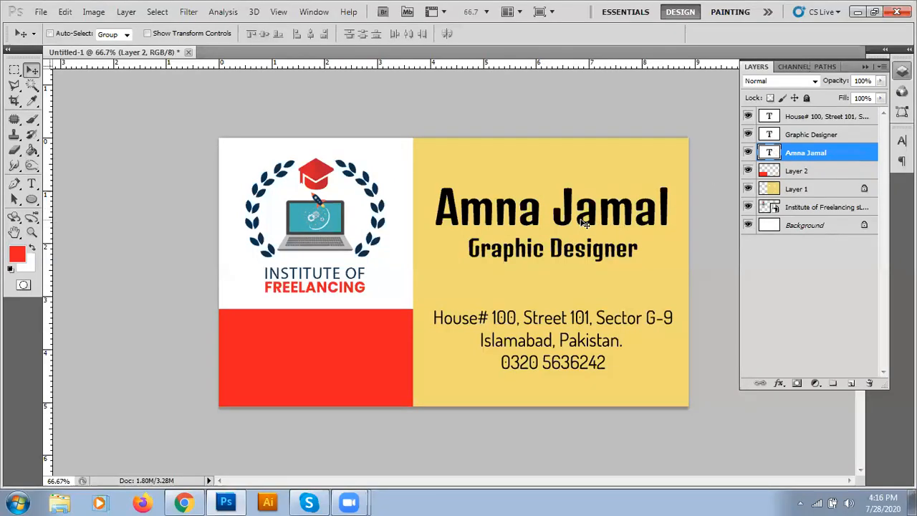
right_click(798, 154)
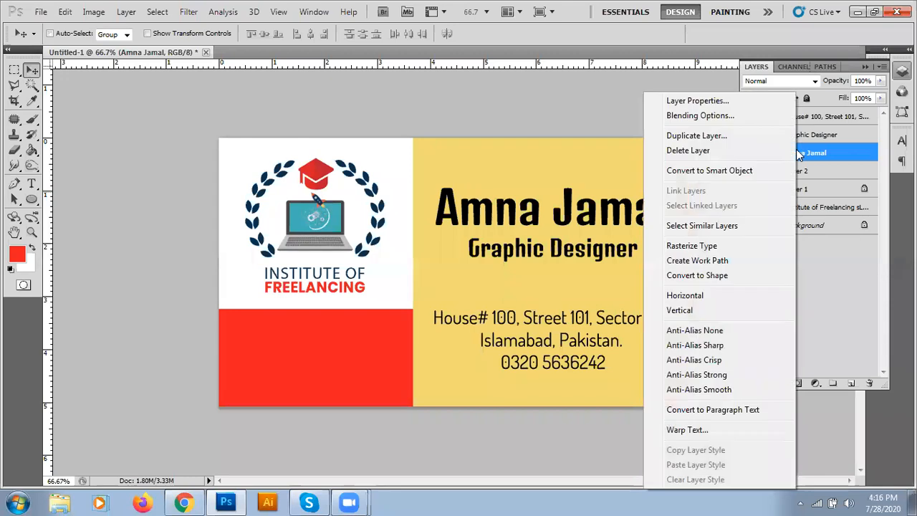
click(712, 117)
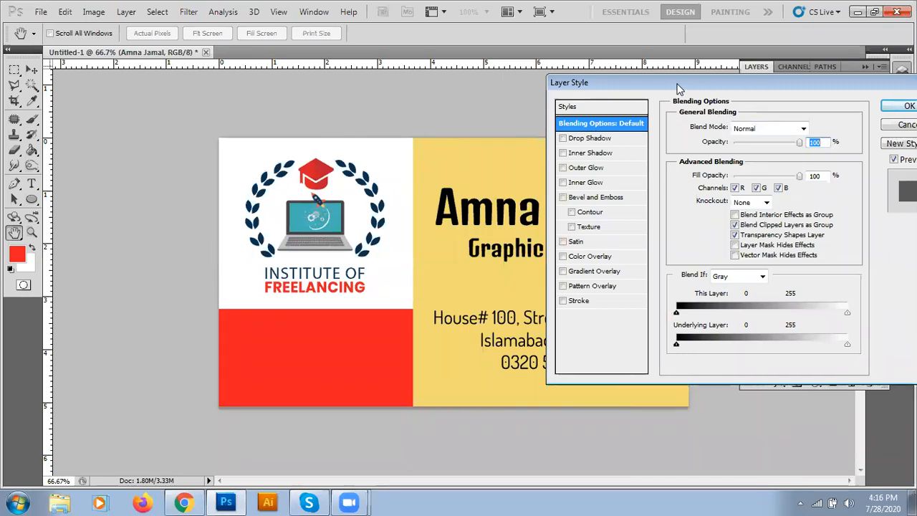
drag(679, 88, 797, 83)
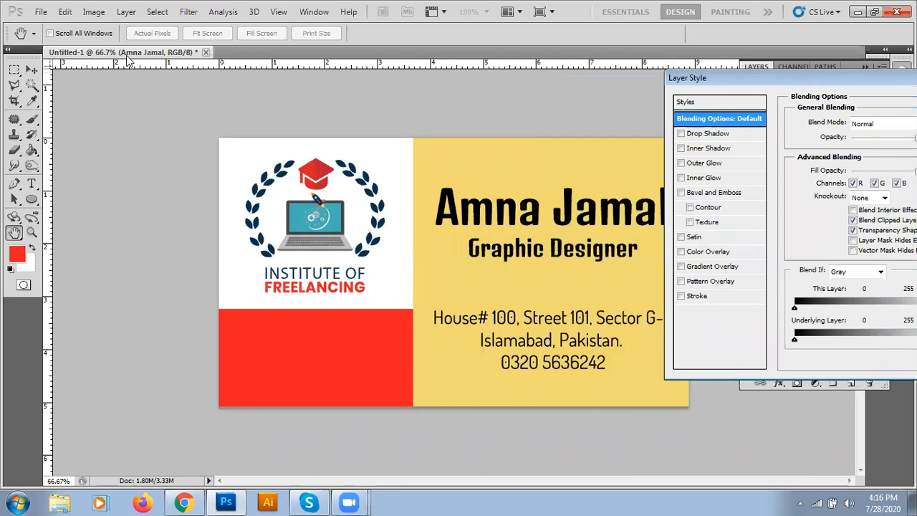
drag(813, 79, 525, 79)
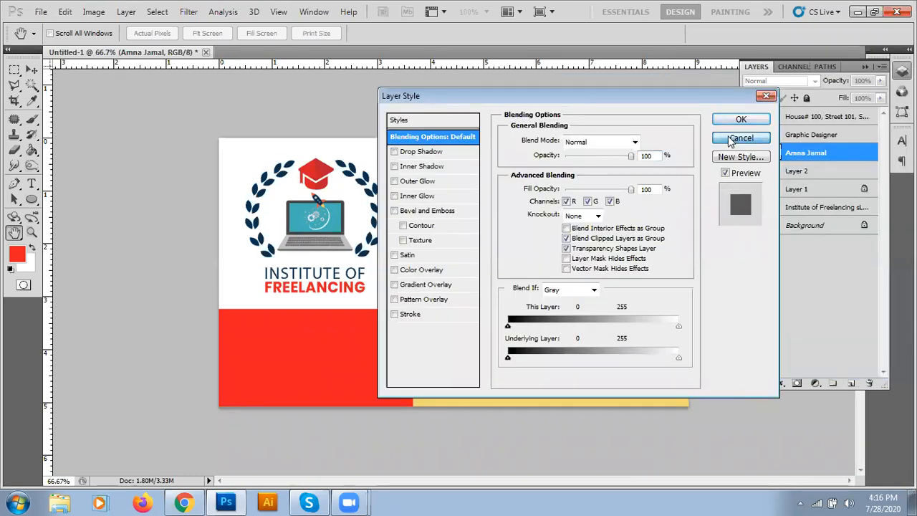
click(742, 140)
drag(164, 53, 180, 88)
drag(546, 354, 569, 410)
right_click(820, 160)
click(709, 116)
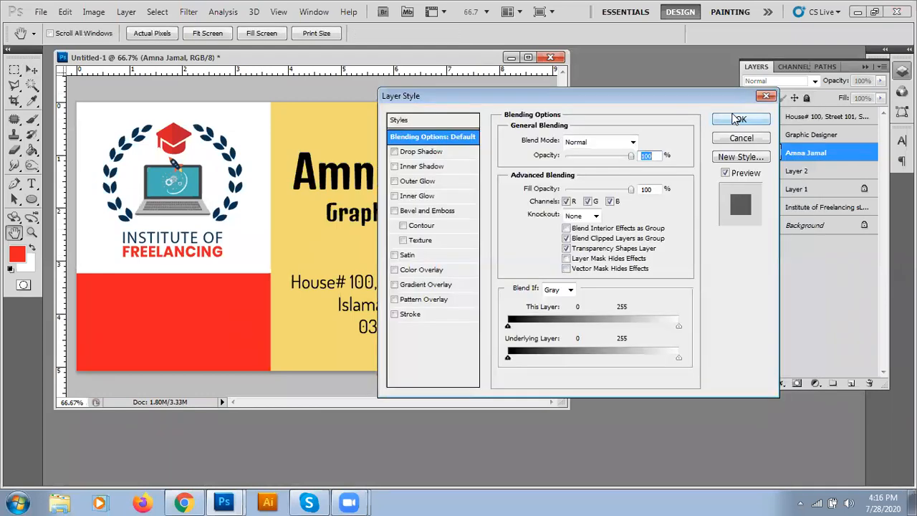
drag(507, 98, 516, 95)
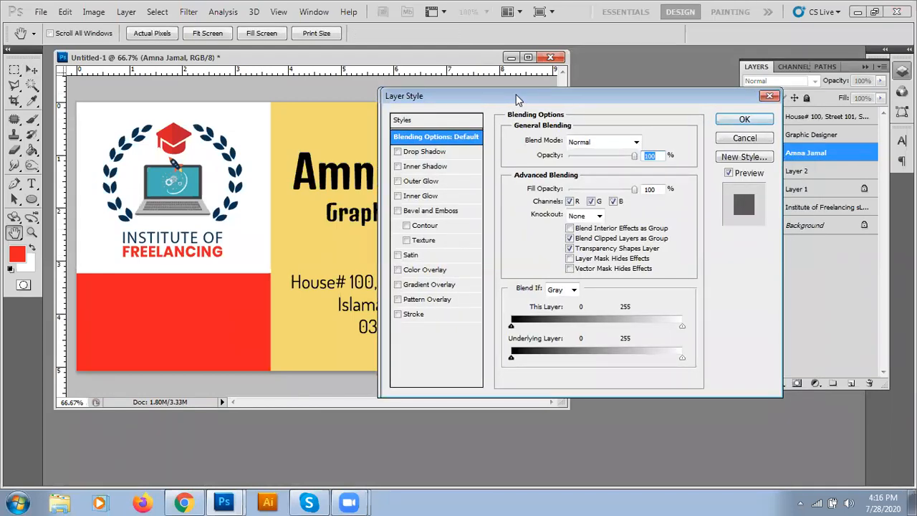
drag(518, 99, 659, 76)
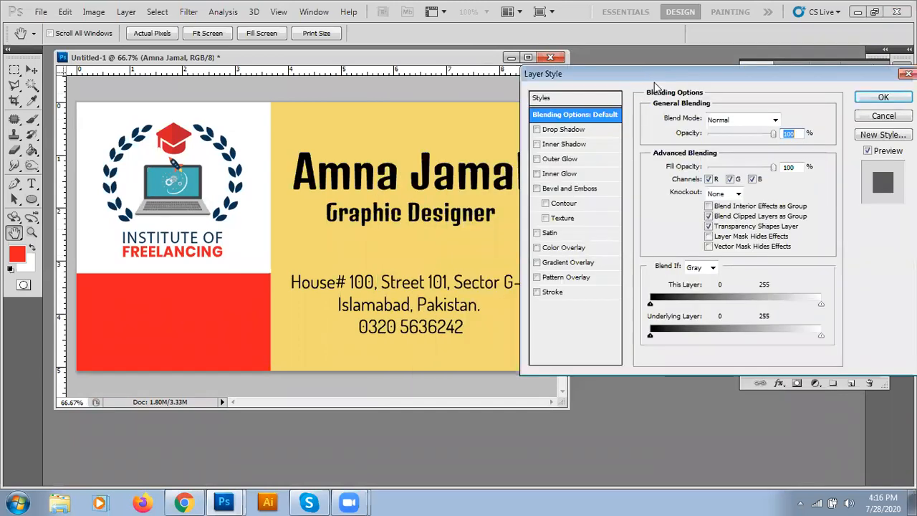
drag(330, 60, 289, 55)
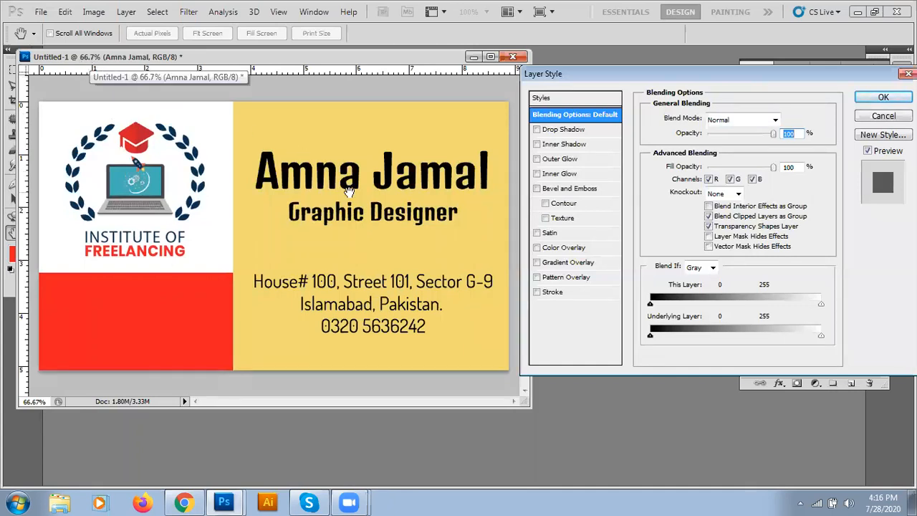
key(ctrl+plus)
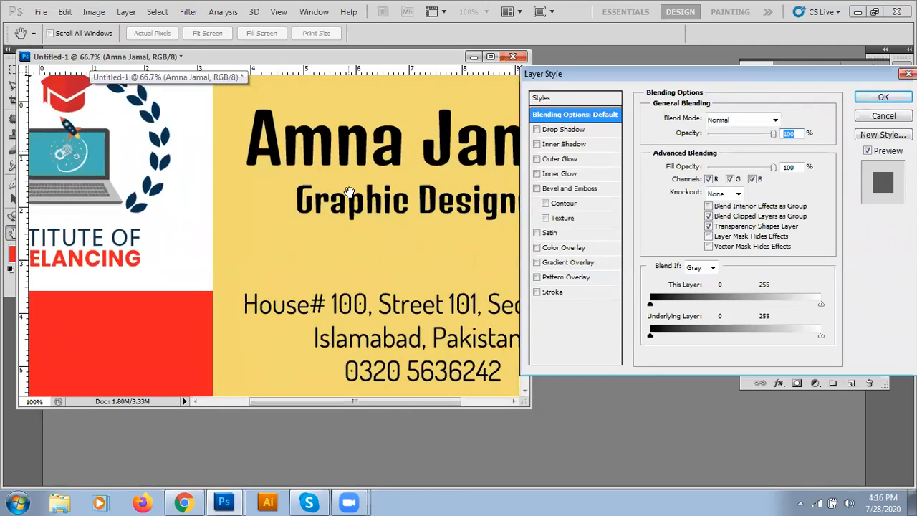
drag(411, 292, 273, 301)
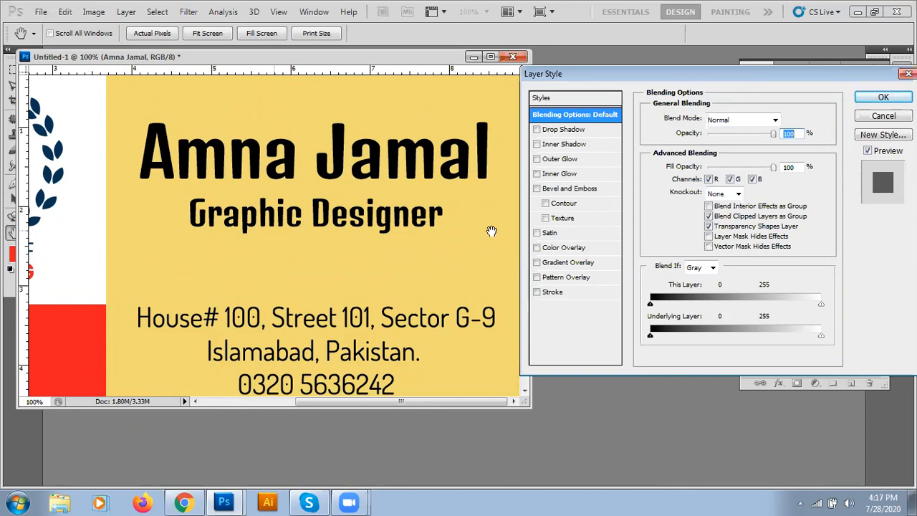
Step: Add a drop shadow at angle 90, distance 10 and a larger size, and apply it
click(558, 133)
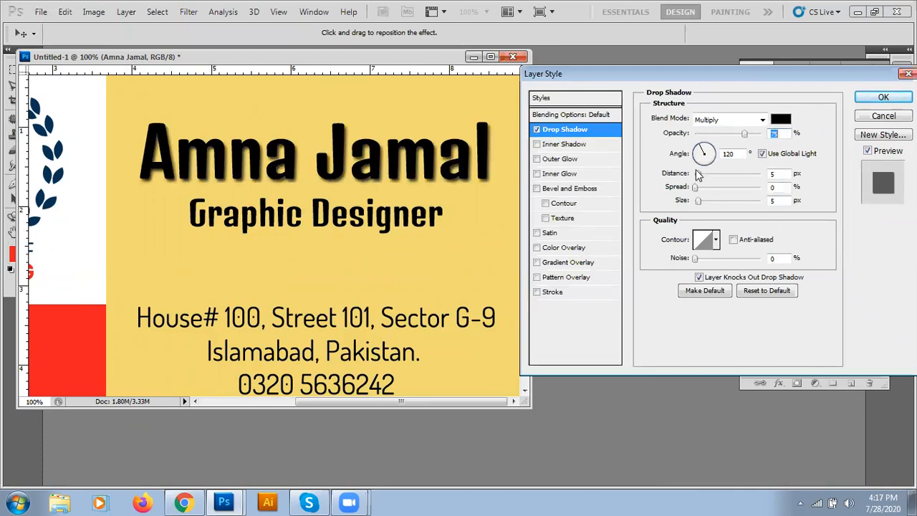
drag(699, 179, 707, 200)
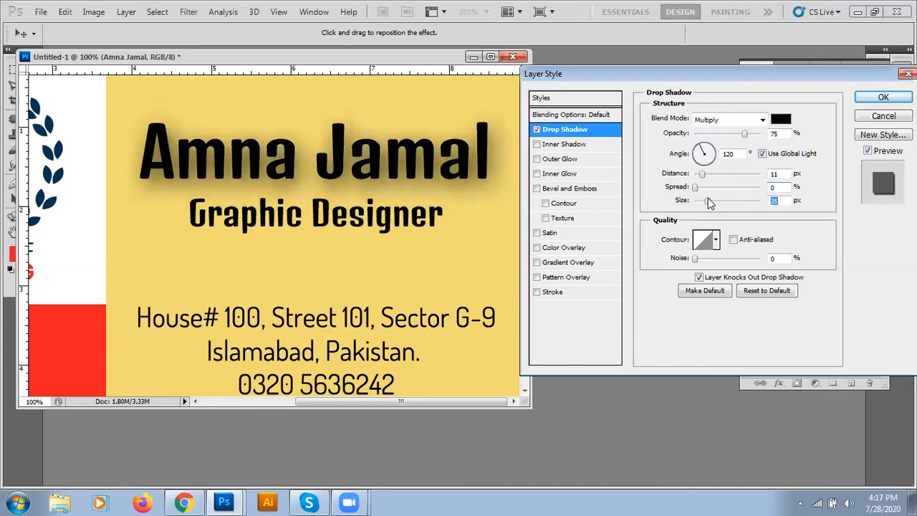
click(705, 157)
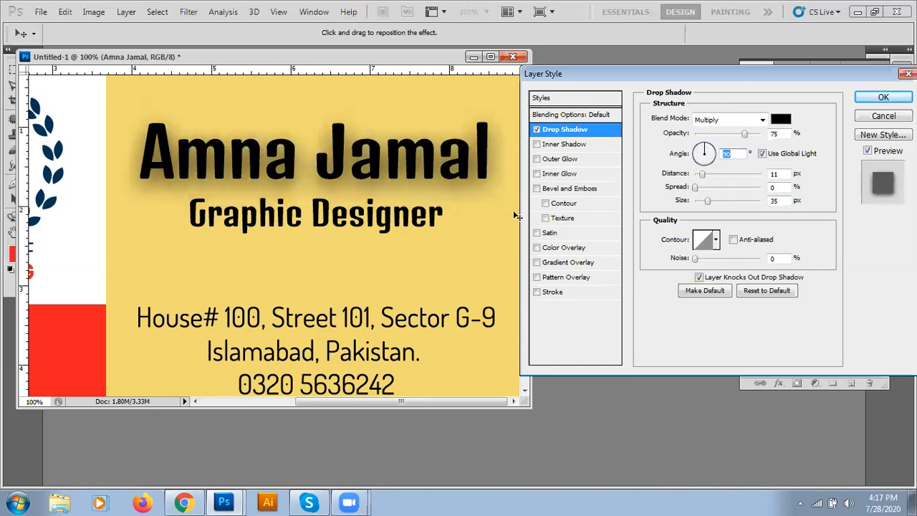
click(702, 175)
click(706, 201)
drag(709, 204, 711, 203)
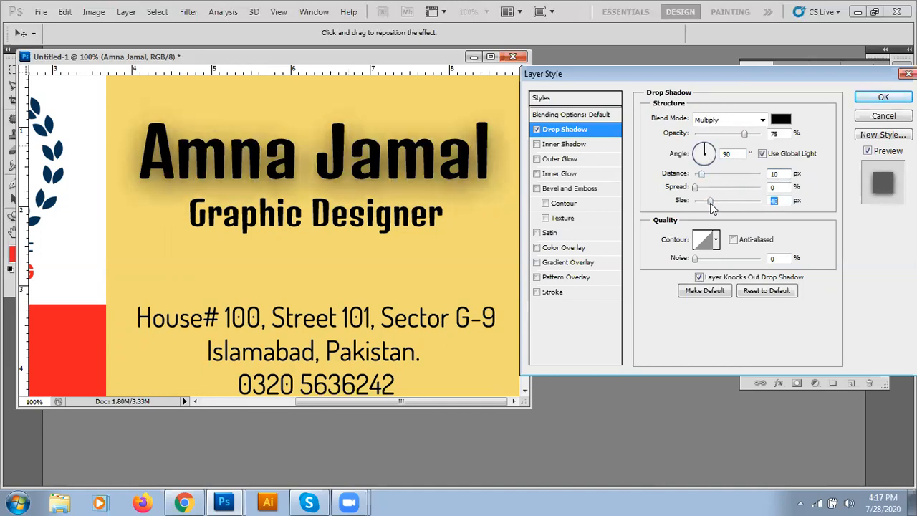
click(889, 100)
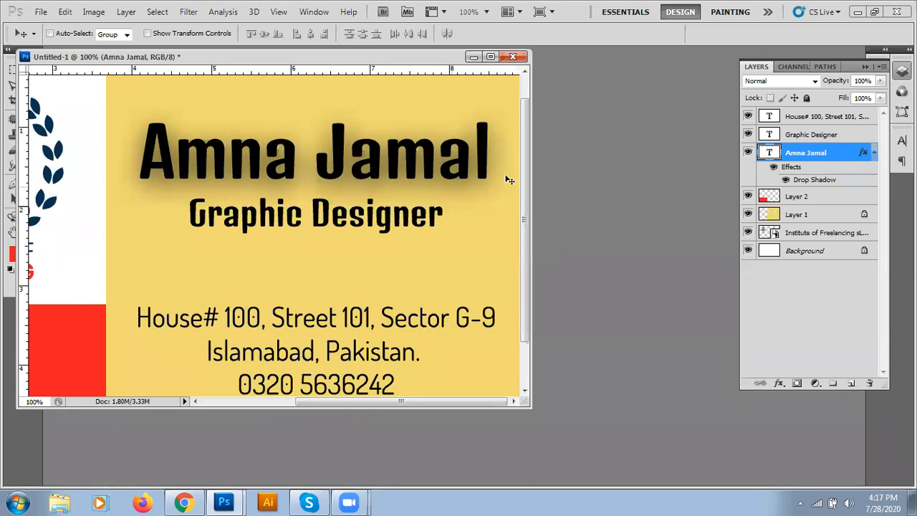
double_click(827, 182)
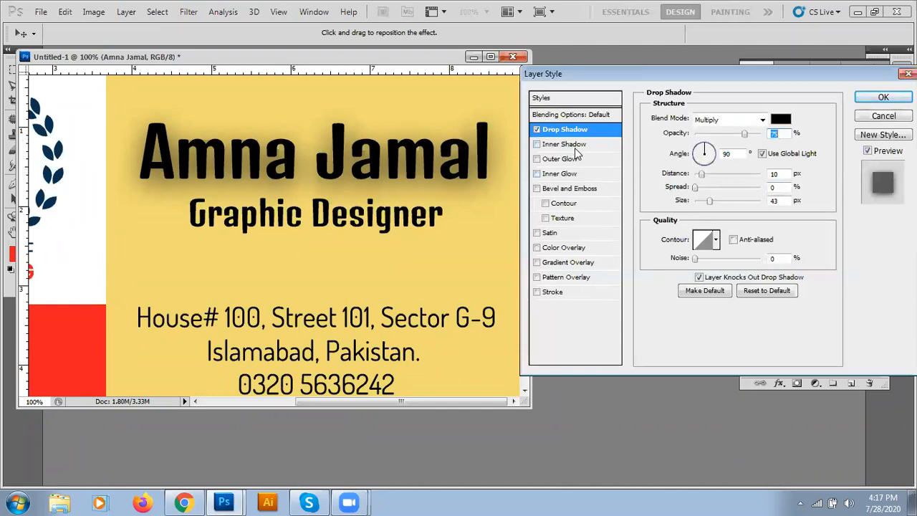
drag(747, 75, 421, 84)
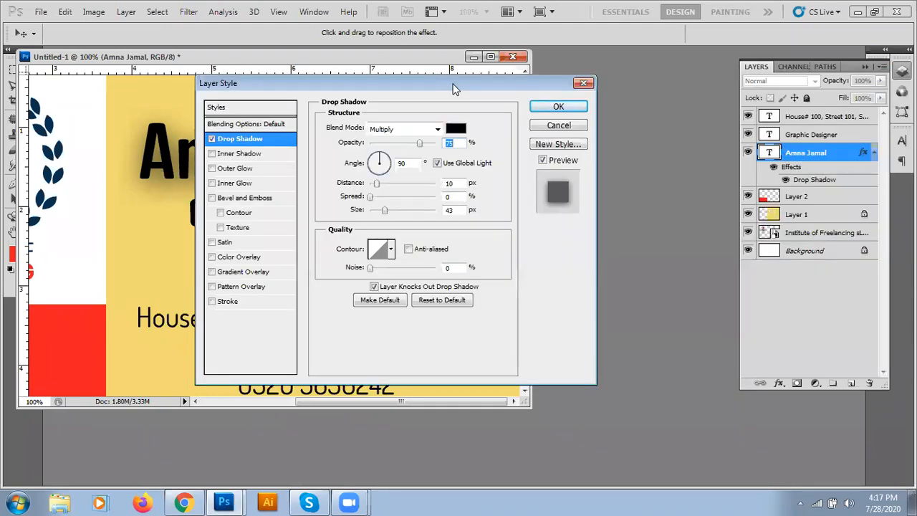
drag(452, 87, 745, 80)
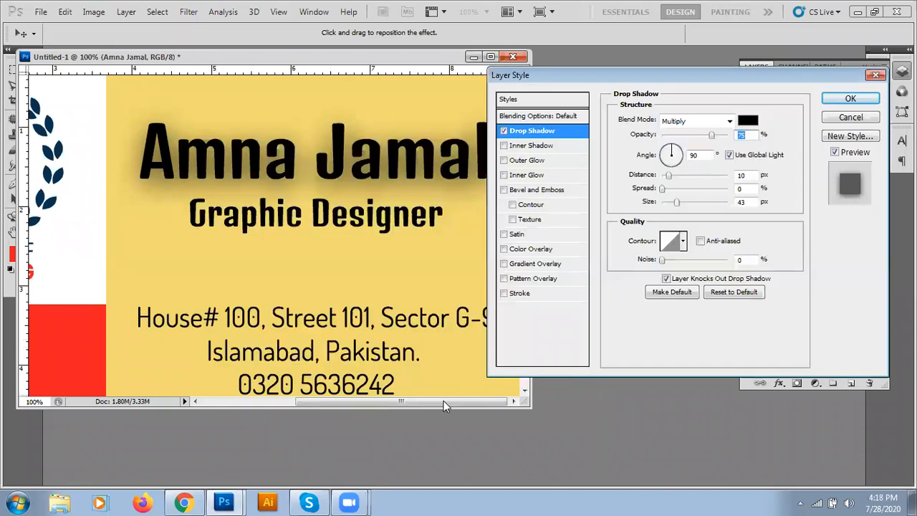
click(443, 403)
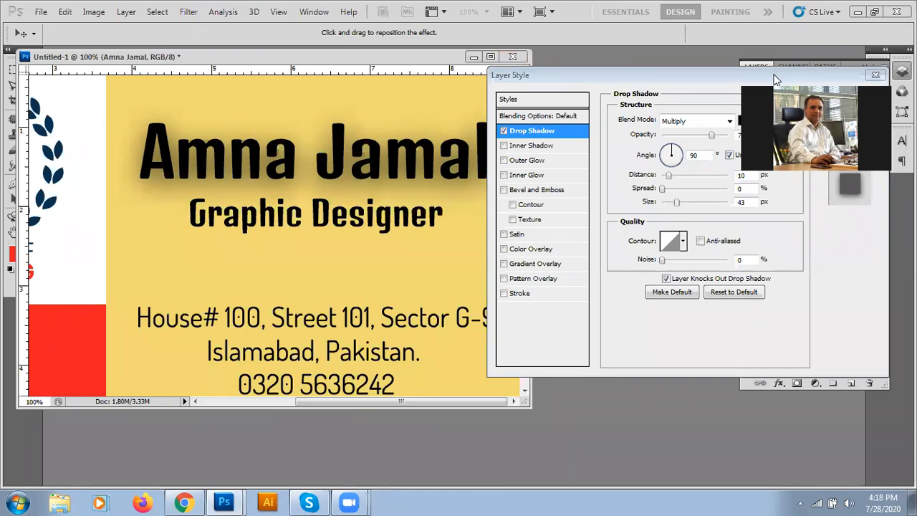
click(504, 248)
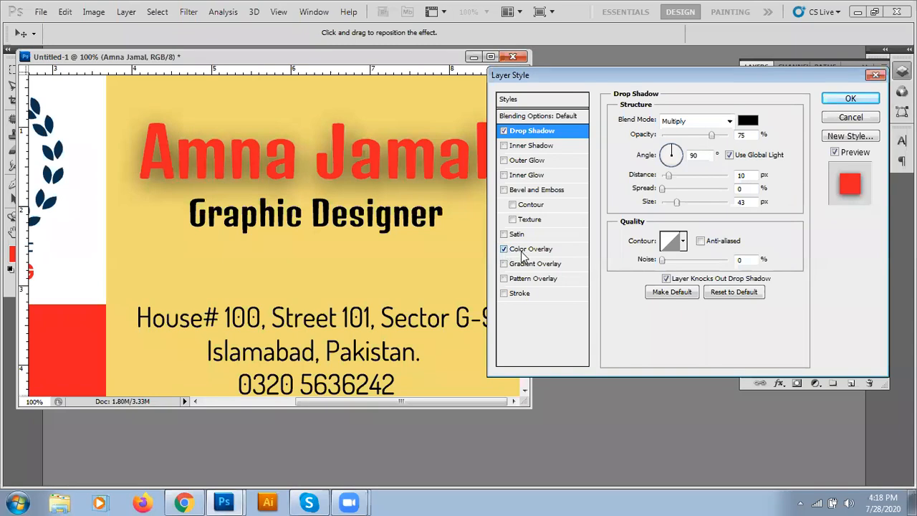
click(523, 251)
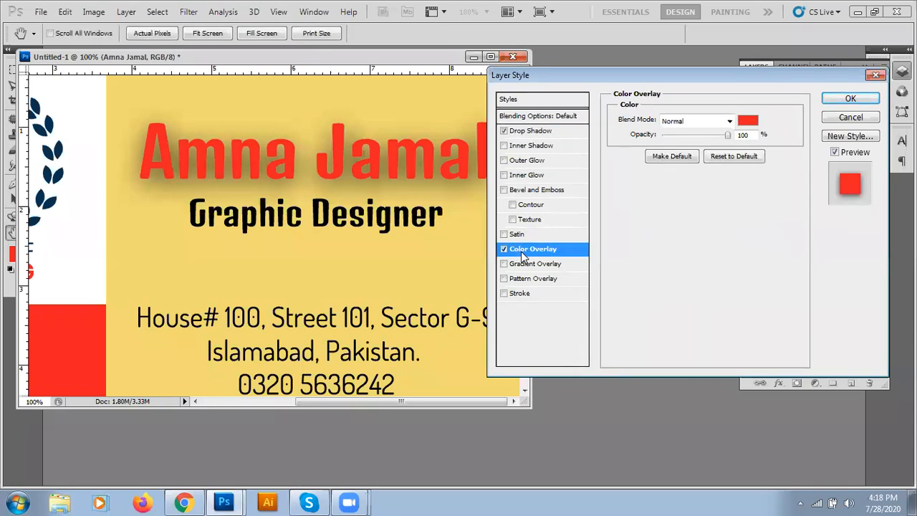
click(746, 123)
drag(359, 262, 164, 115)
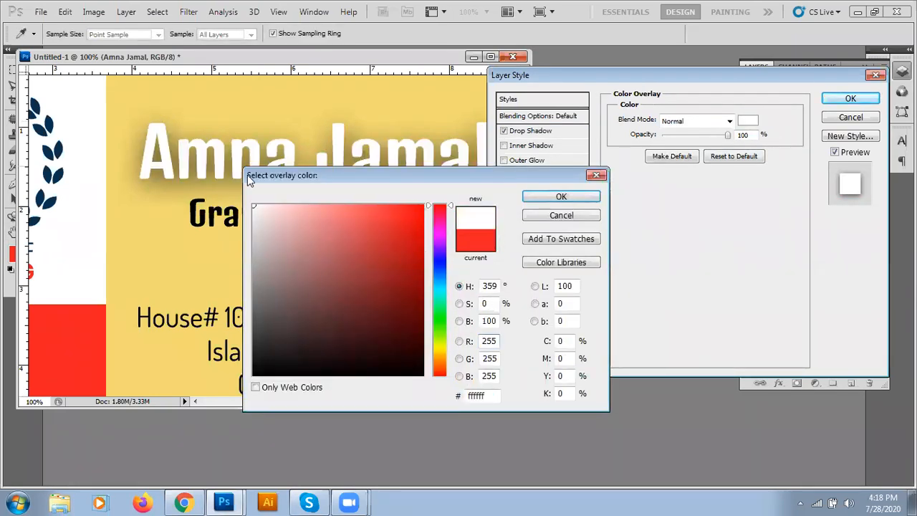
click(561, 197)
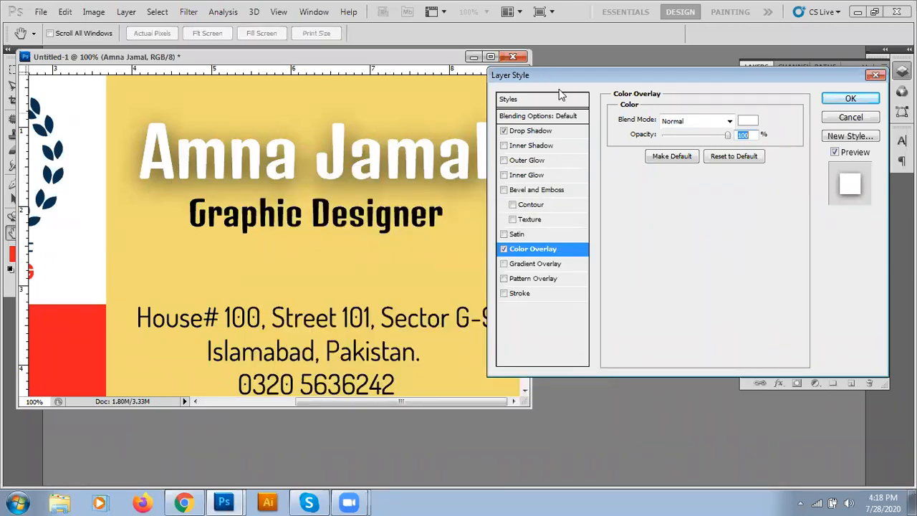
drag(547, 72, 567, 77)
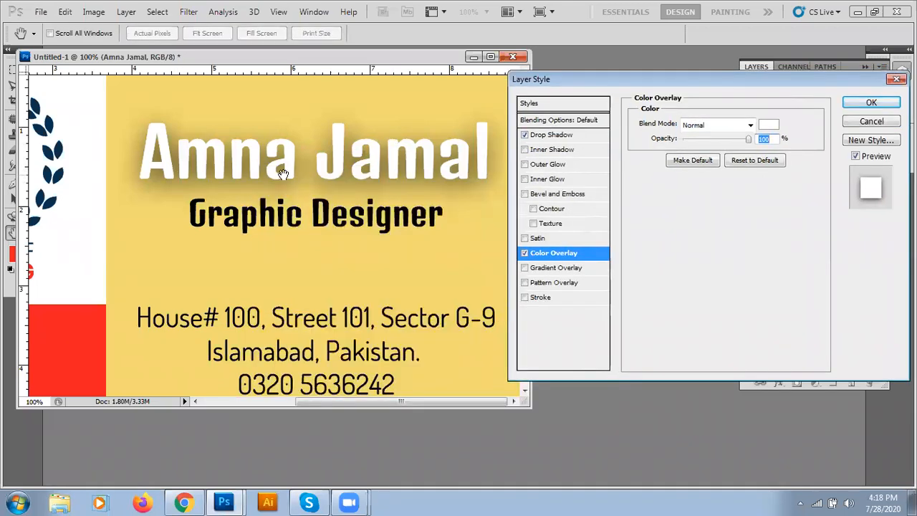
Step: Turn off the colour overlay and add a stroke to the name, trying cyan at 4-5 px
click(525, 255)
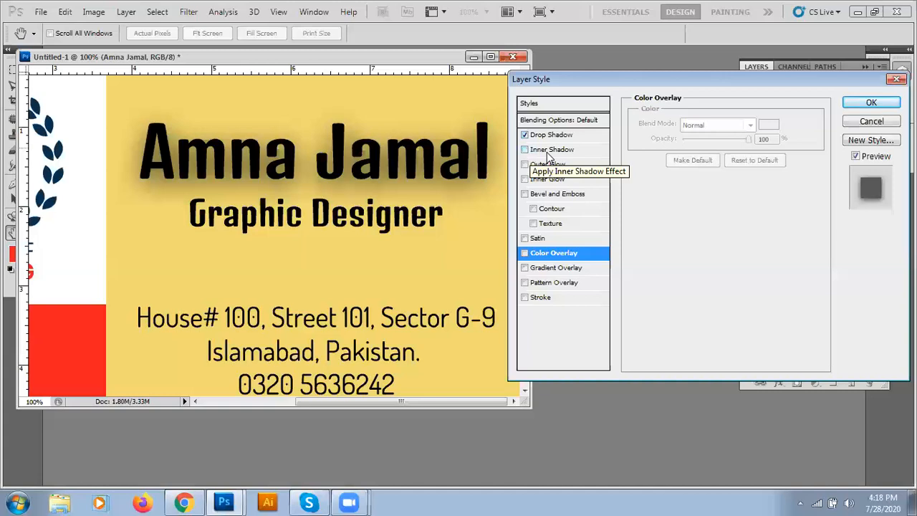
click(525, 298)
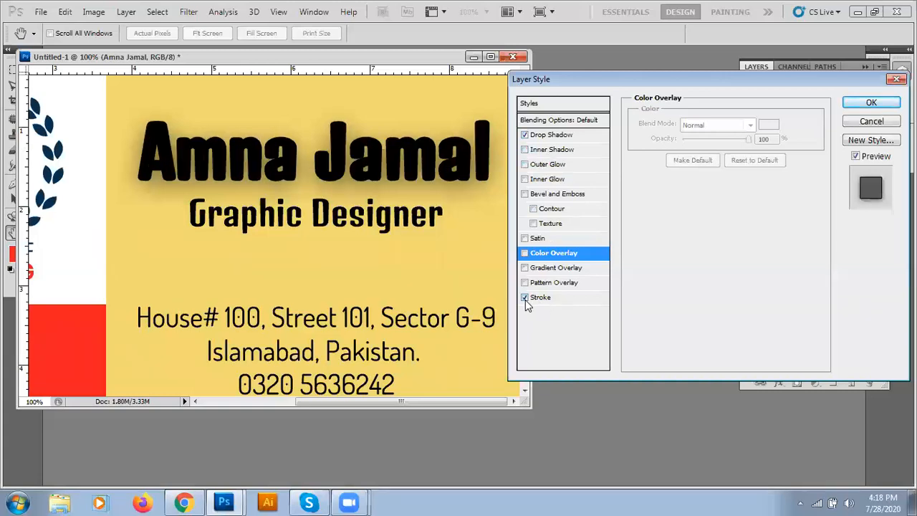
click(543, 300)
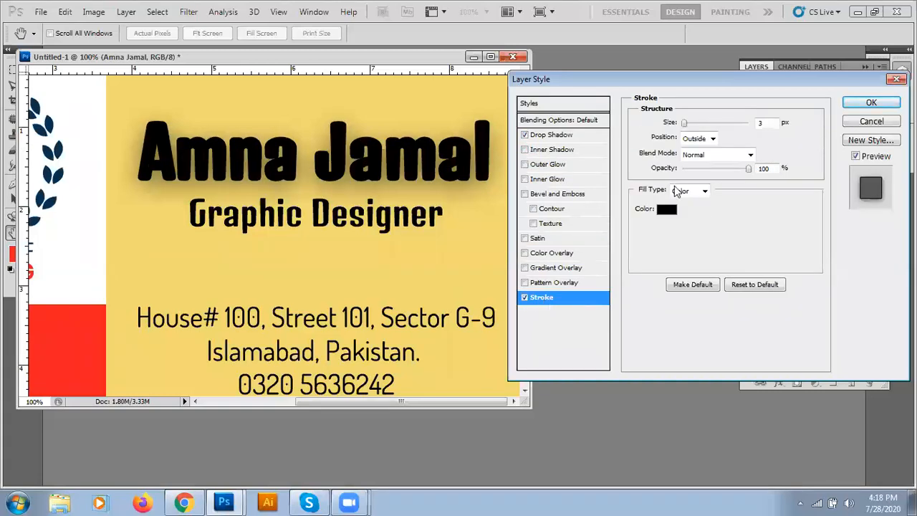
click(666, 210)
drag(376, 227, 472, 159)
click(553, 196)
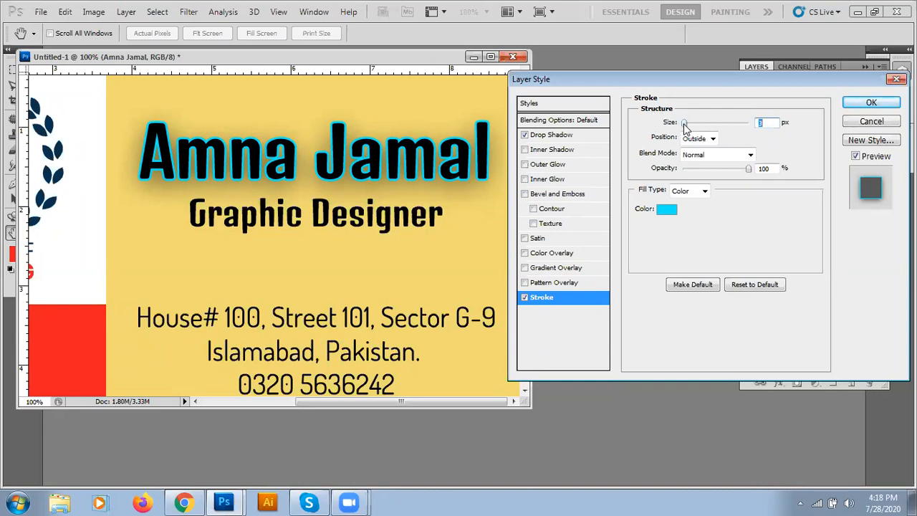
drag(685, 124, 687, 126)
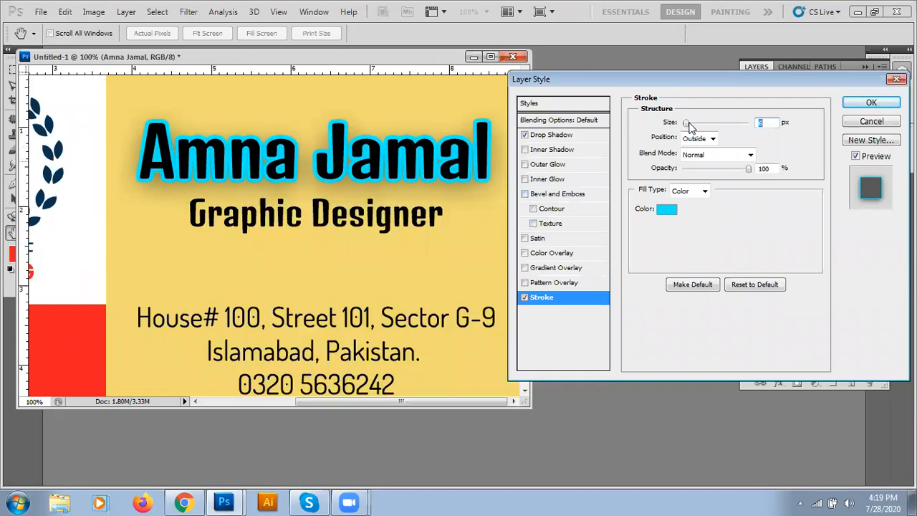
drag(686, 124, 684, 124)
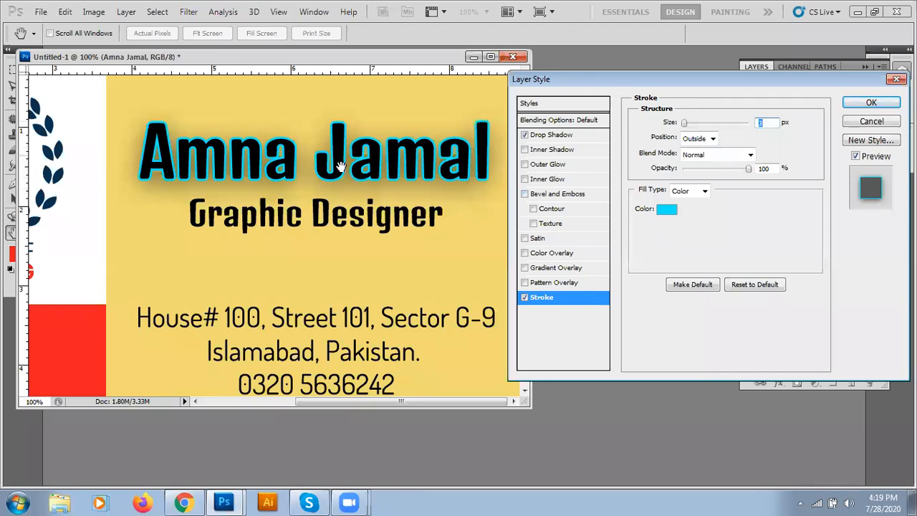
Step: Change the stroke colour to white and, after trying Inside and Center, set its position to Outside
click(667, 209)
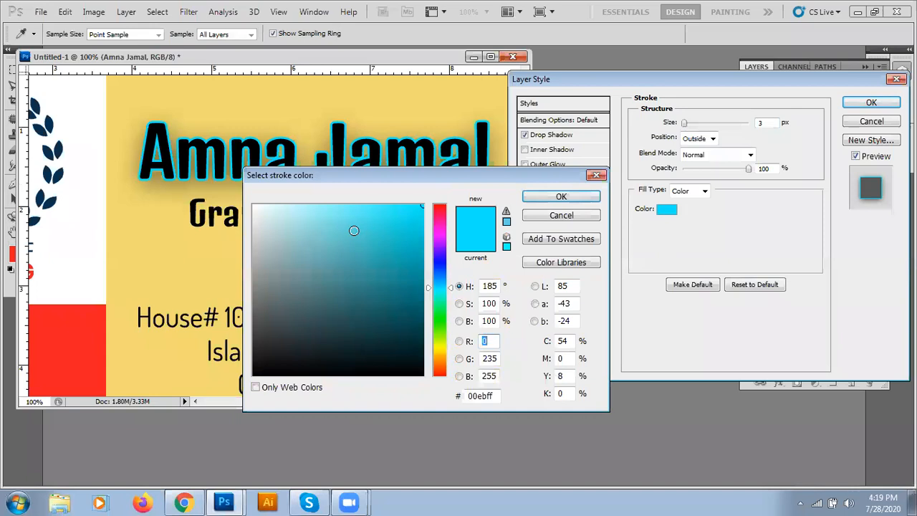
drag(353, 231, 234, 168)
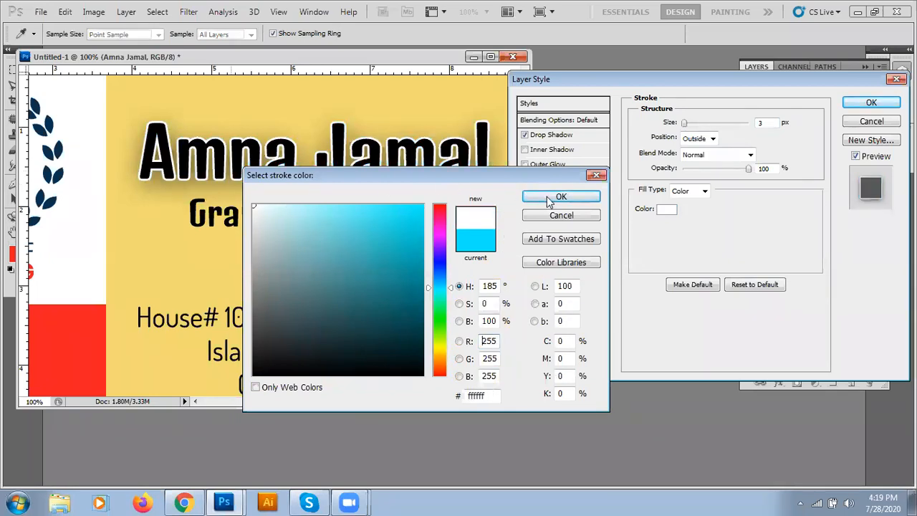
click(551, 197)
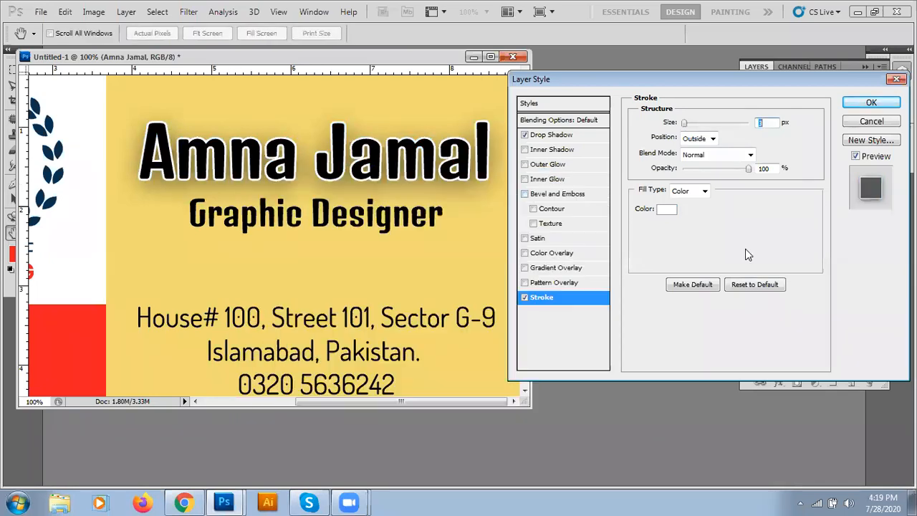
click(707, 140)
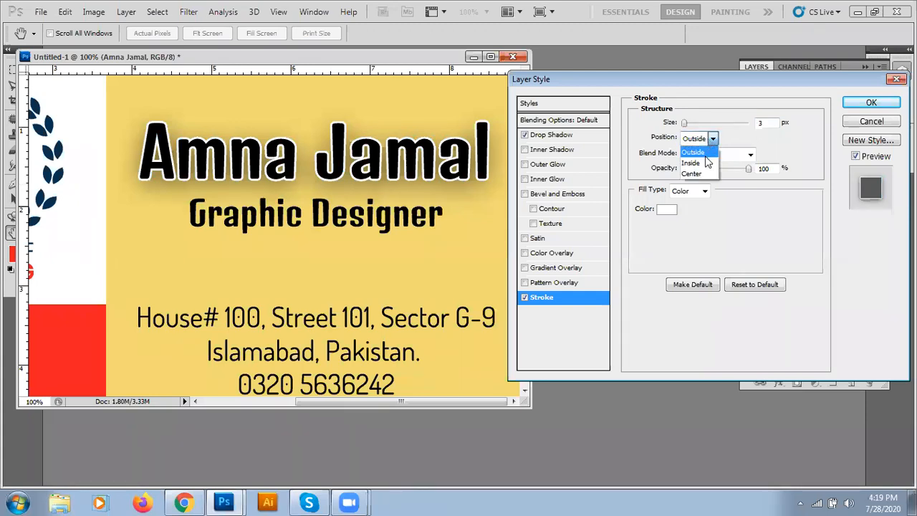
click(707, 162)
click(707, 139)
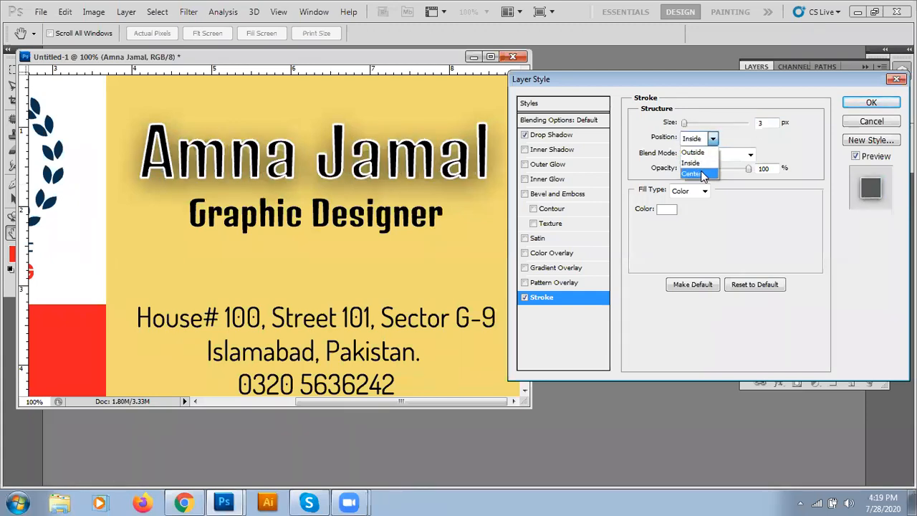
click(702, 175)
click(706, 140)
click(699, 152)
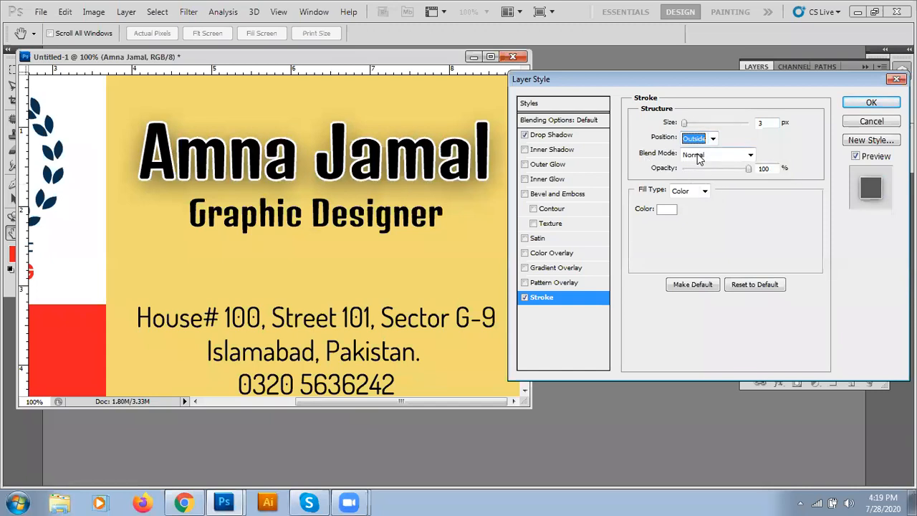
Step: Keep the stroke blend mode at Normal and lower the stroke opacity to 50%
click(697, 153)
click(697, 154)
click(697, 154)
click(698, 155)
click(634, 125)
drag(748, 170, 704, 171)
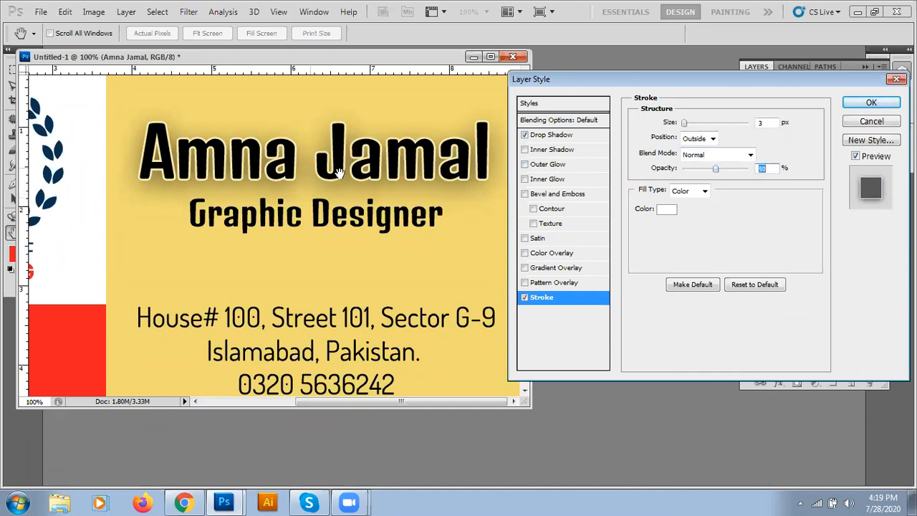
Step: Apply the drop shadow and stroke, widen the card window on all sides, and hide Layer 2's red block
click(864, 103)
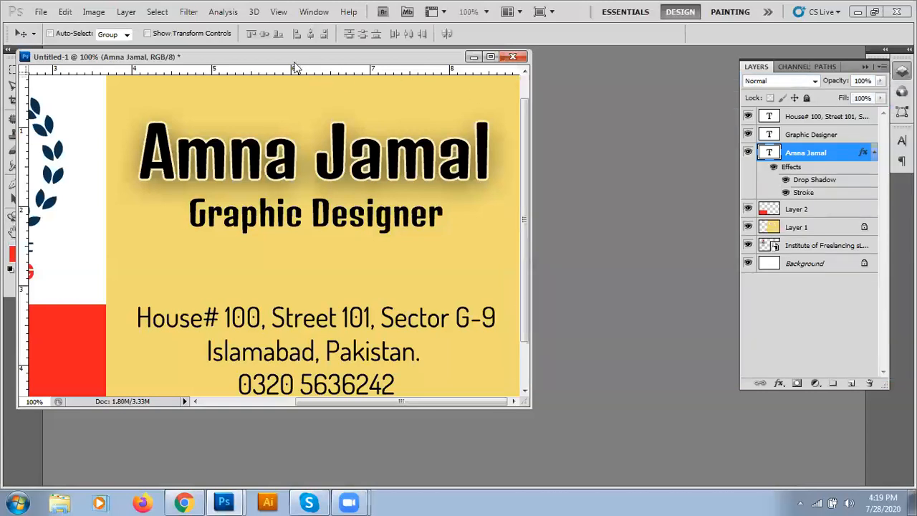
drag(287, 62, 350, 64)
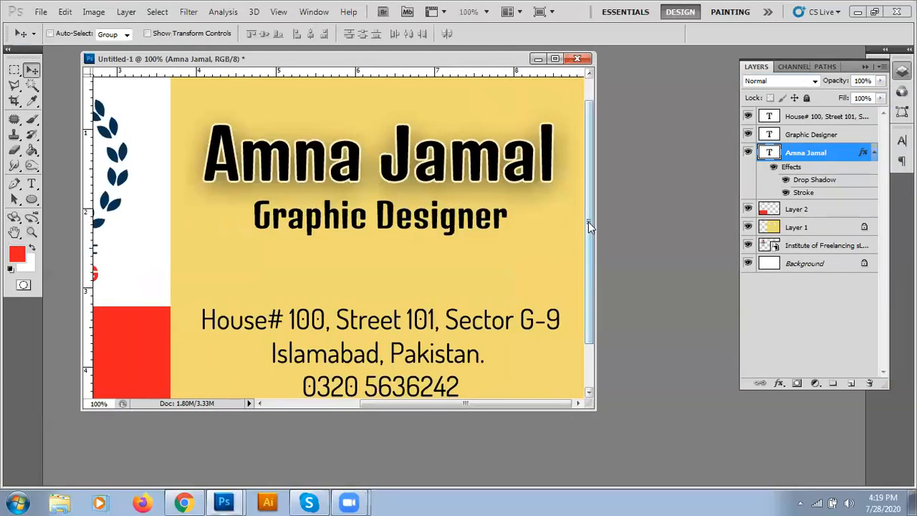
drag(592, 221, 753, 222)
drag(81, 294, 34, 289)
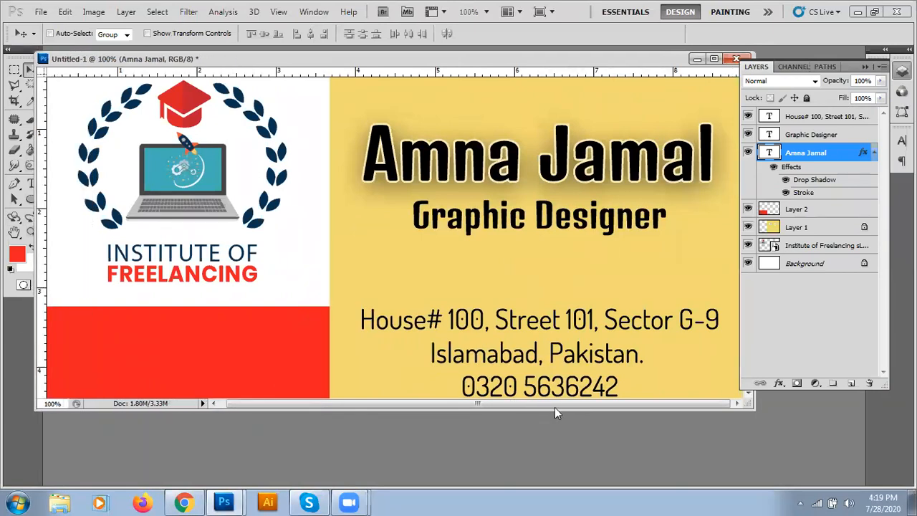
drag(556, 409, 556, 472)
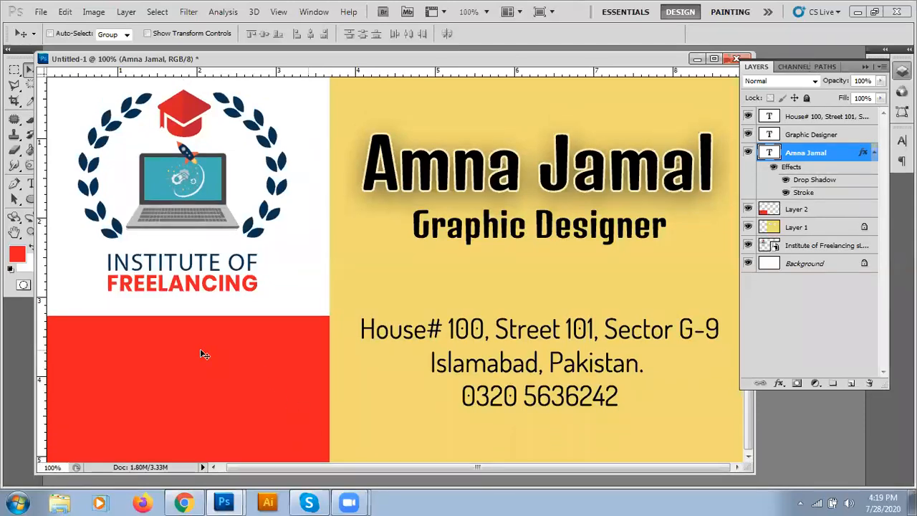
click(748, 209)
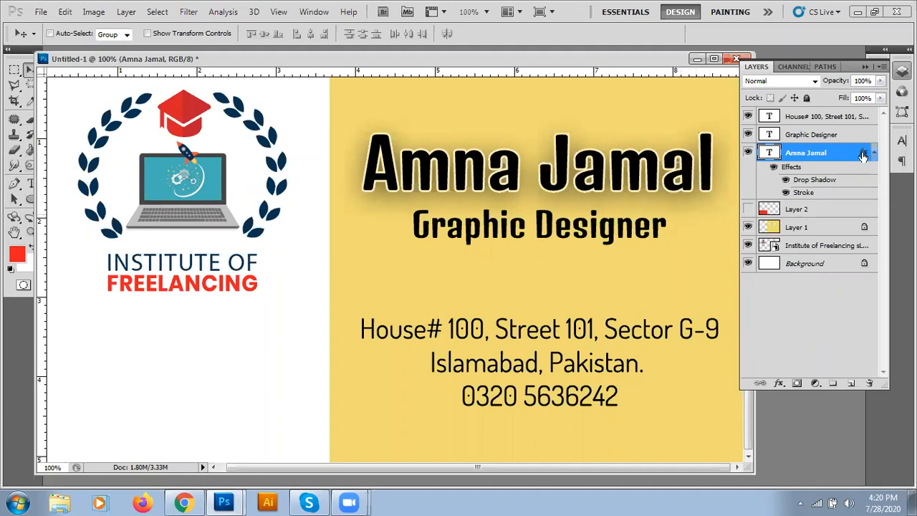
right_click(847, 153)
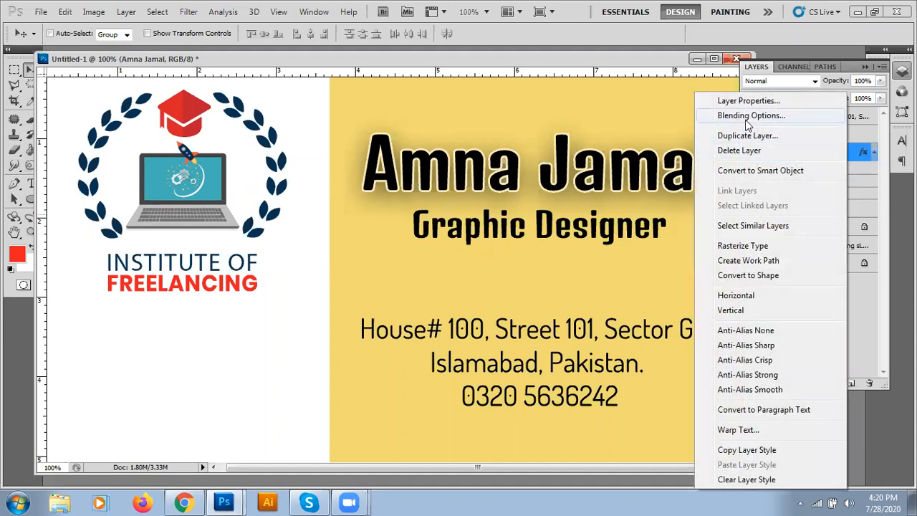
click(863, 154)
double_click(863, 153)
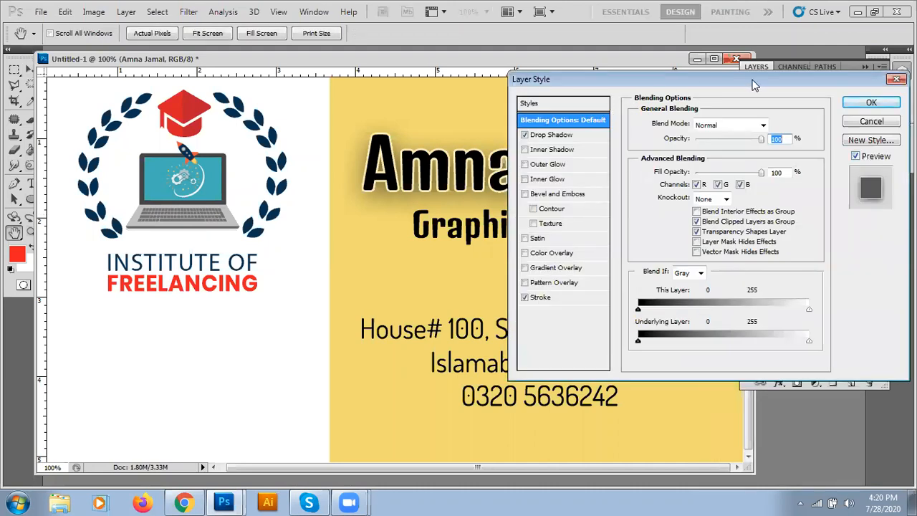
drag(754, 85, 750, 84)
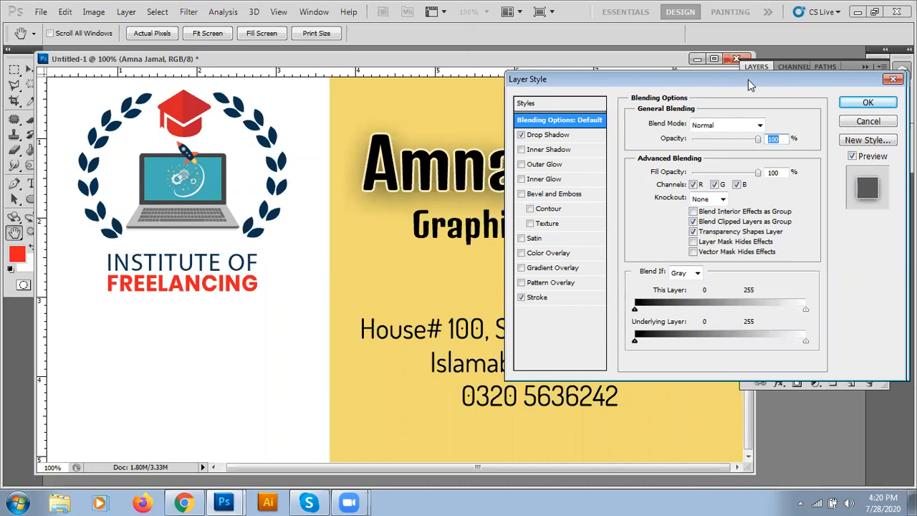
drag(748, 79, 830, 201)
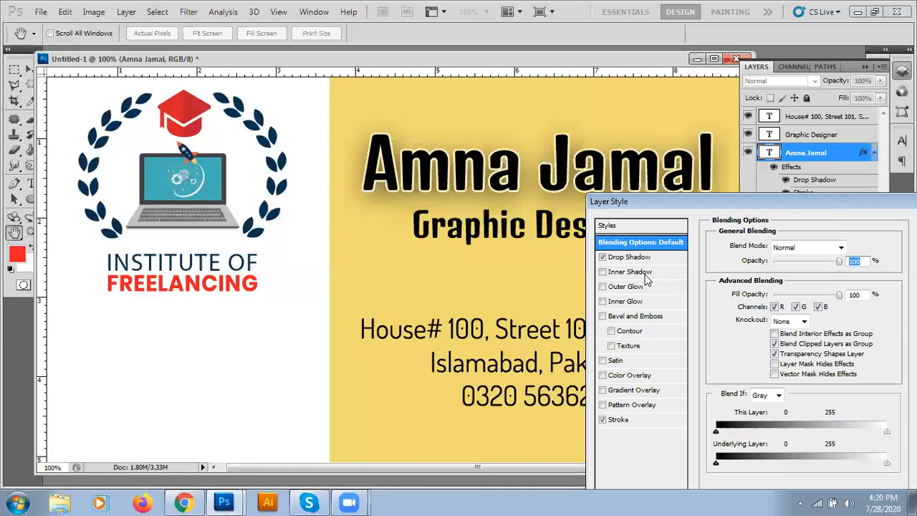
Step: Add an inner shadow and a red colour overlay to the name, toggling the shadow to compare
click(603, 272)
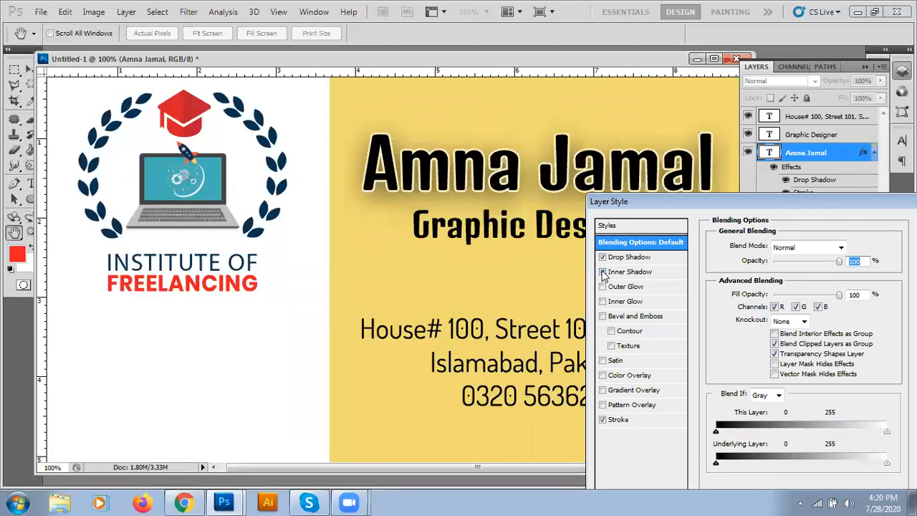
click(613, 273)
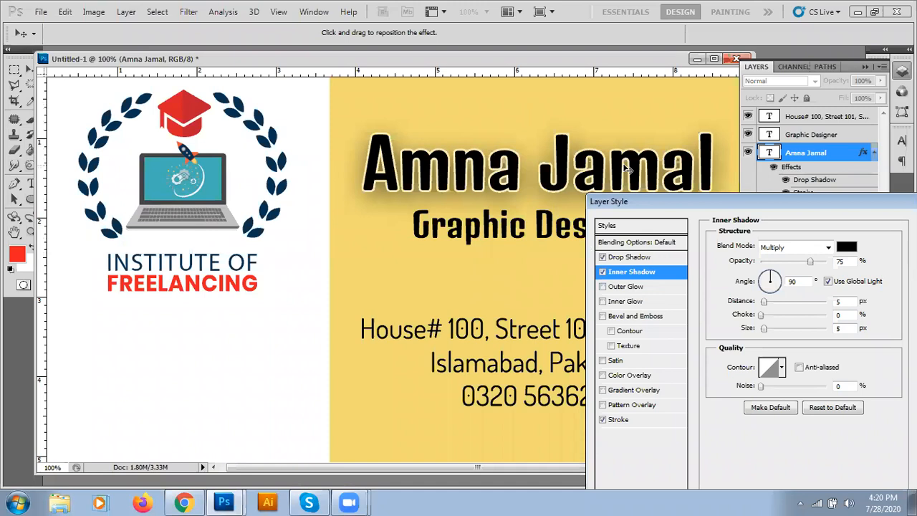
click(602, 376)
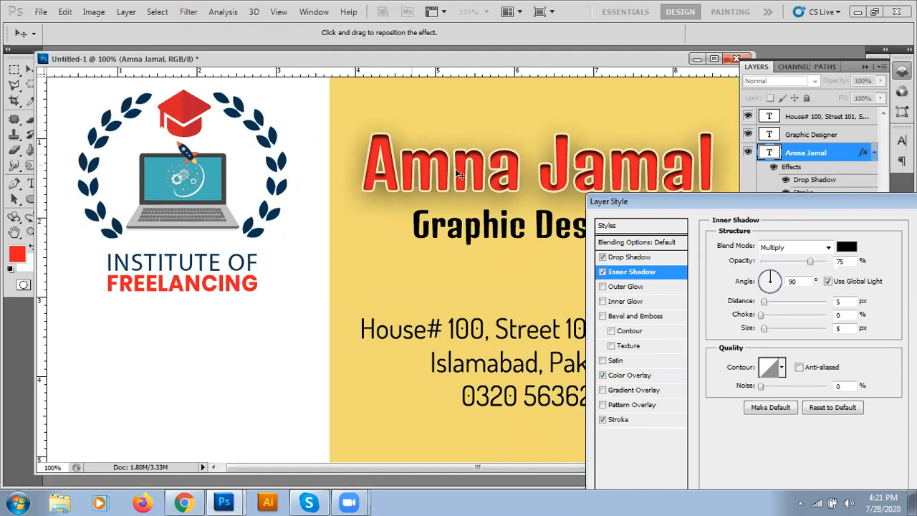
click(602, 272)
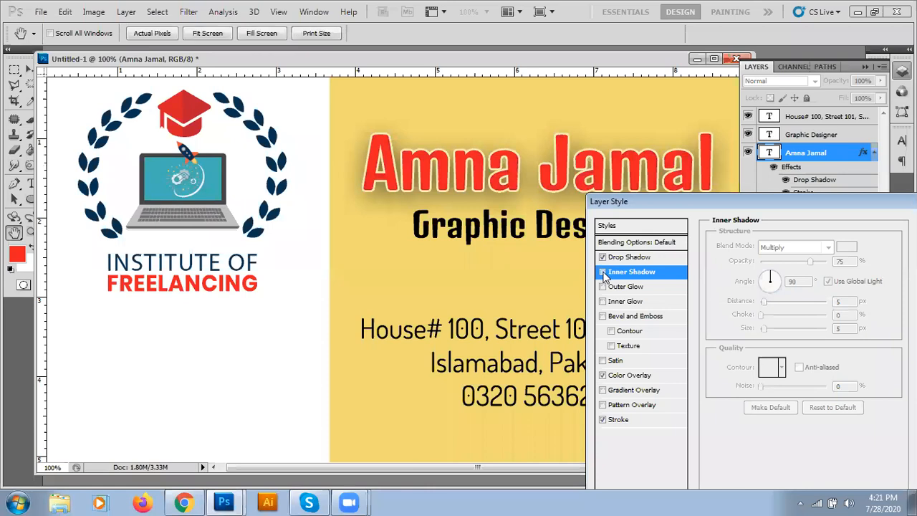
click(603, 271)
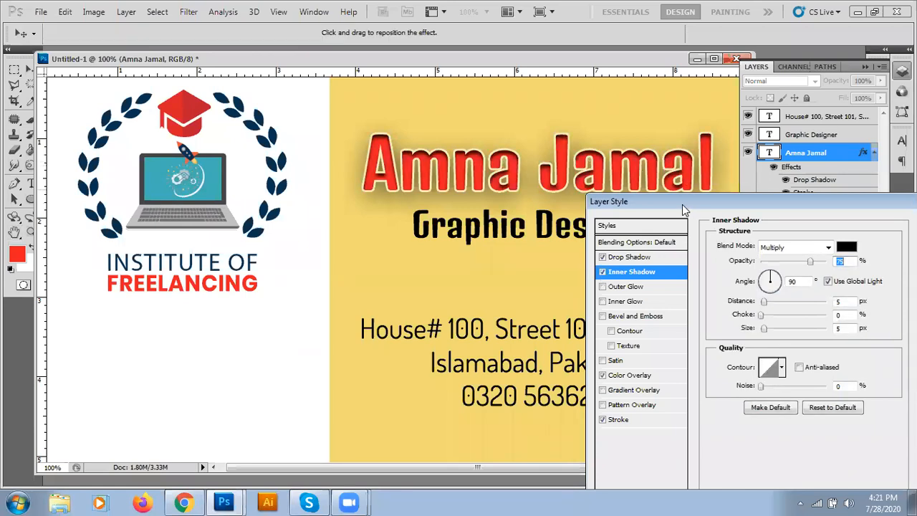
Step: Tune the name's inner shadow to 5 px distance, 3% choke and 5 px size
drag(682, 204, 440, 218)
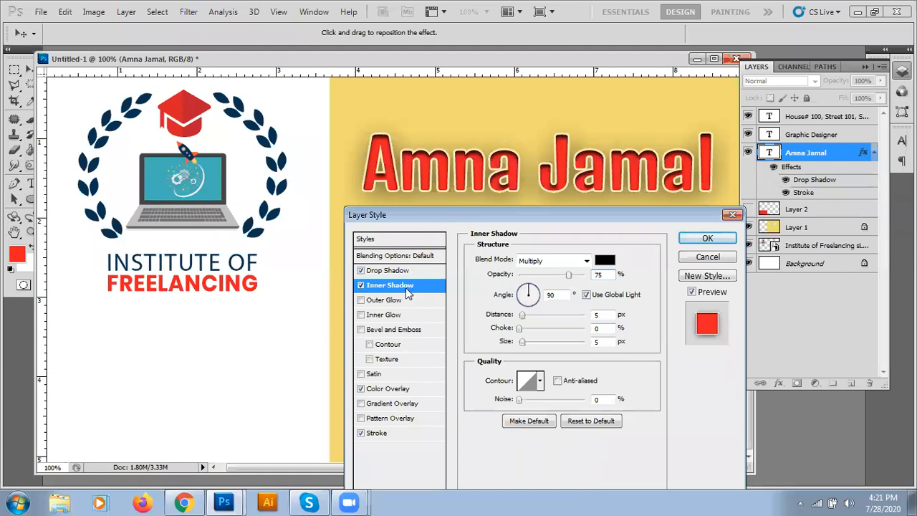
drag(524, 316, 529, 317)
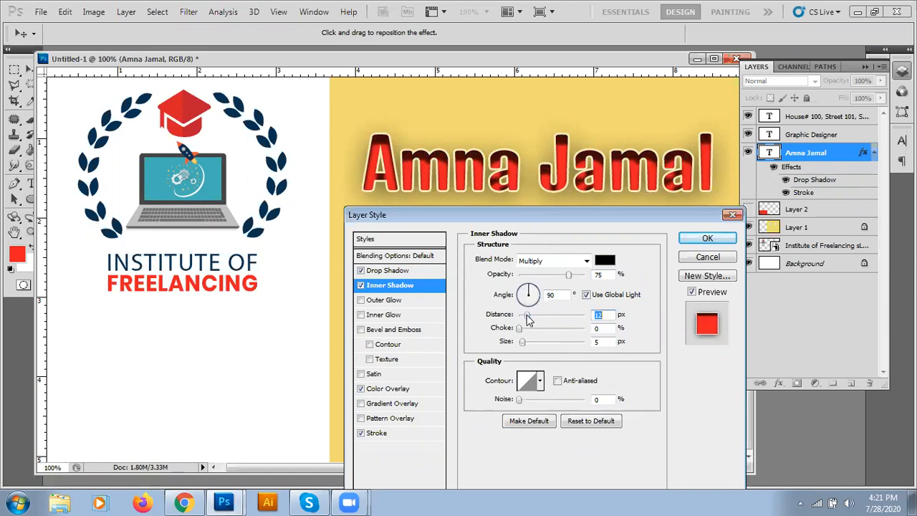
drag(528, 319, 526, 320)
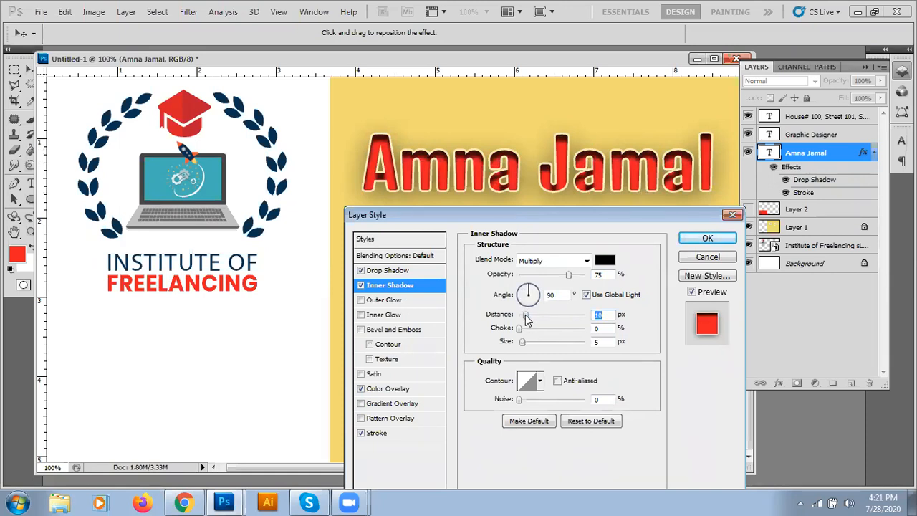
drag(525, 314, 522, 315)
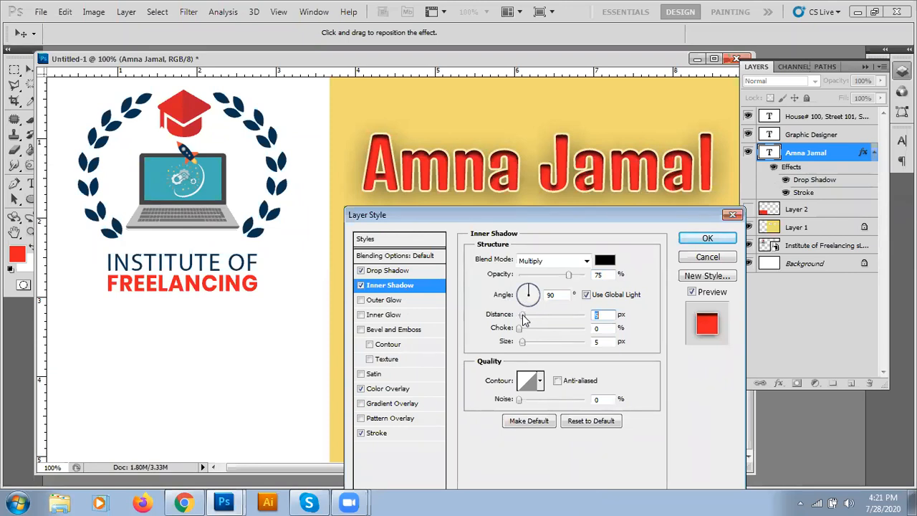
drag(521, 329, 542, 329)
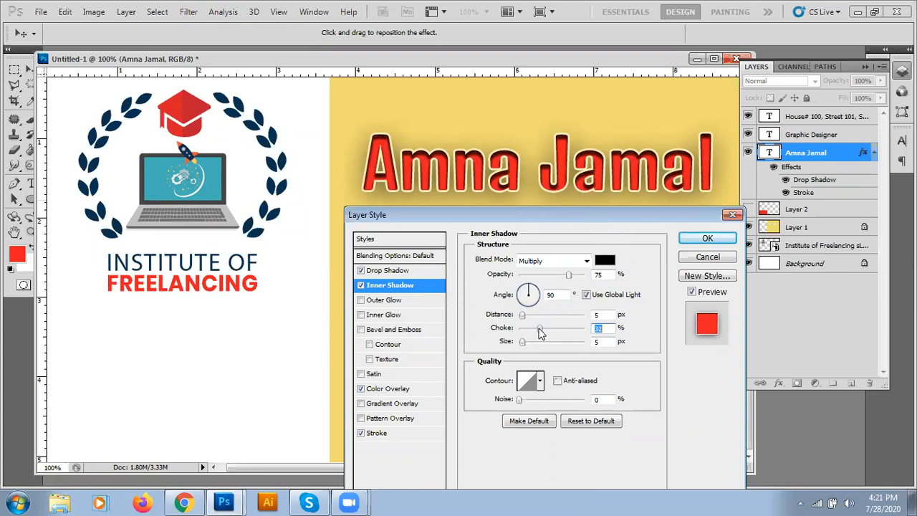
drag(526, 327, 521, 328)
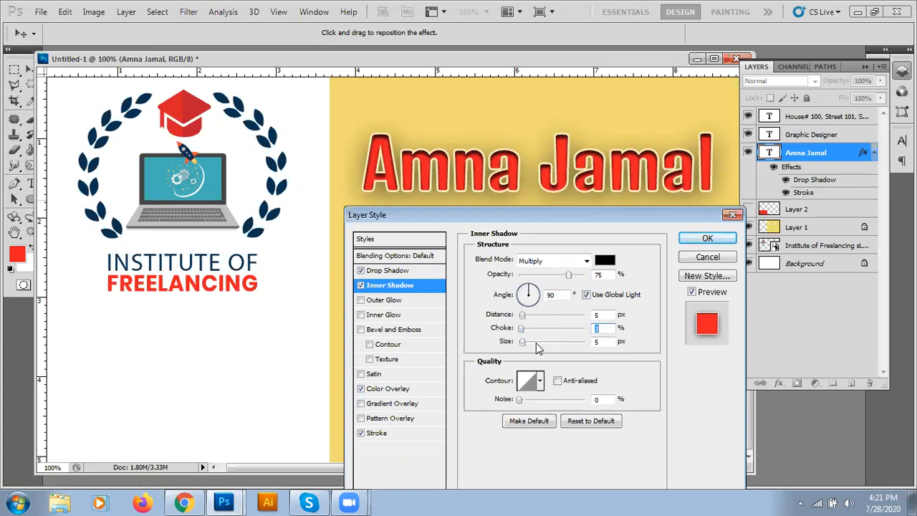
mouse_move(522, 342)
mouse_down()
mouse_move(533, 341)
mouse_move(521, 342)
mouse_up()
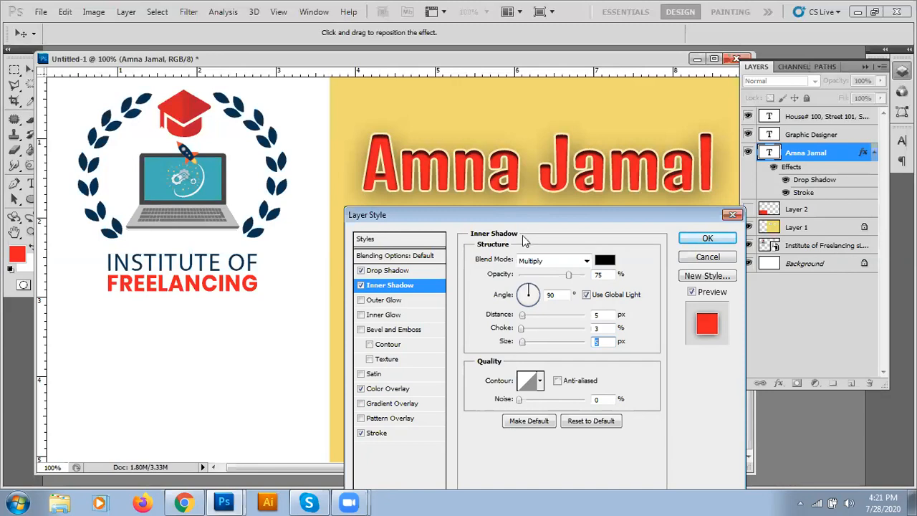
drag(524, 214, 550, 208)
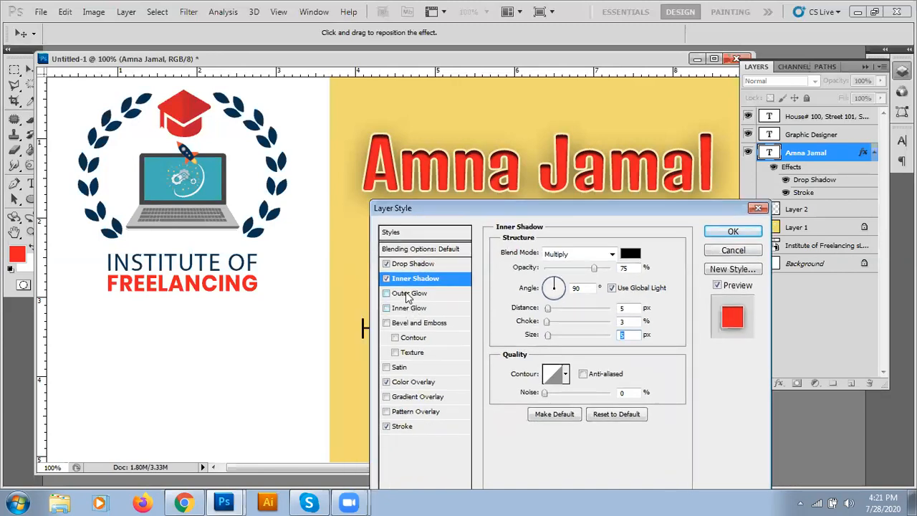
Step: Try a dark olive outer glow with noise, 33% spread and size 0, then remove it
click(408, 294)
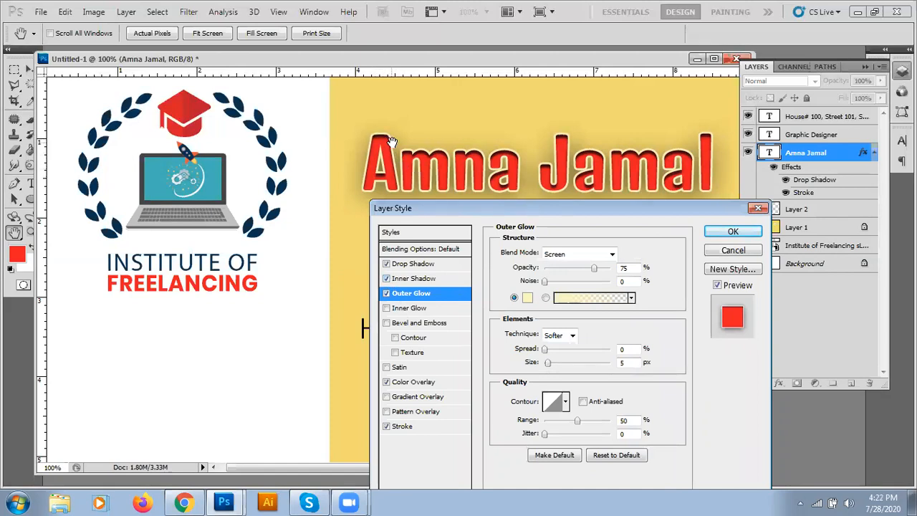
click(385, 280)
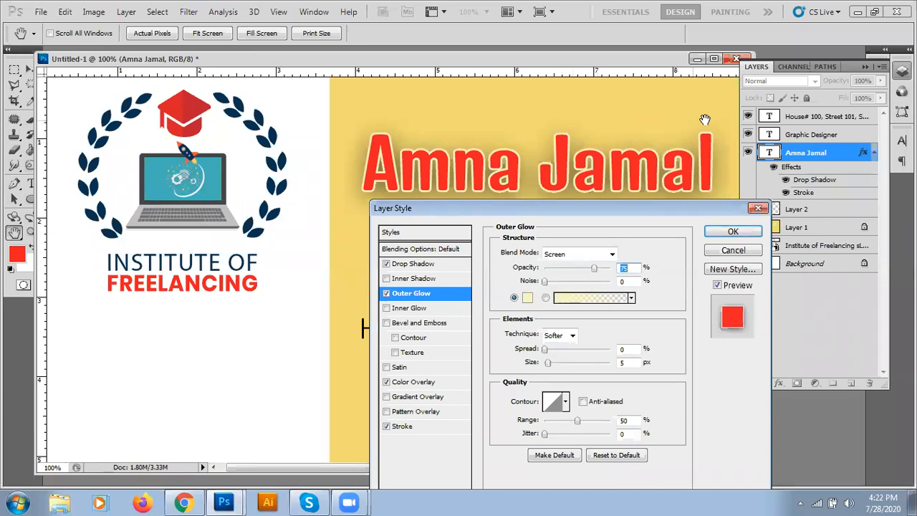
click(527, 297)
drag(380, 269, 432, 301)
click(582, 200)
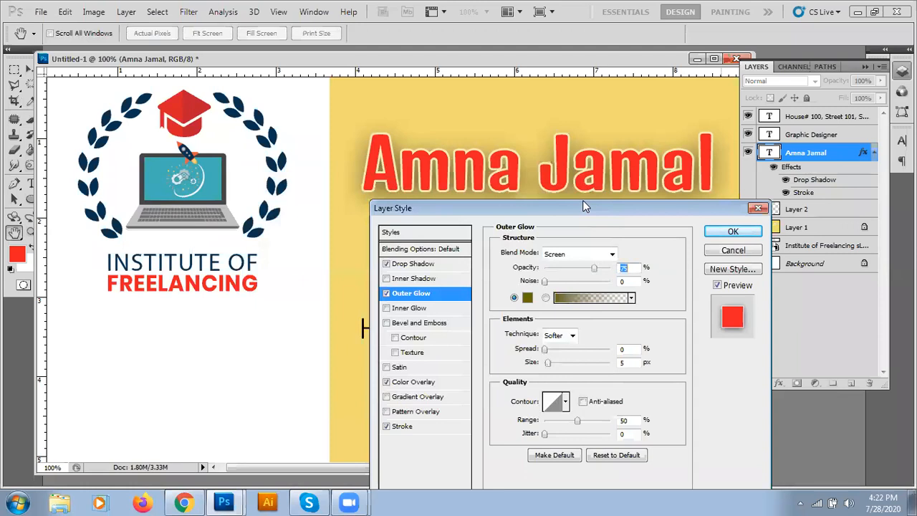
drag(544, 281, 567, 281)
drag(546, 348, 557, 365)
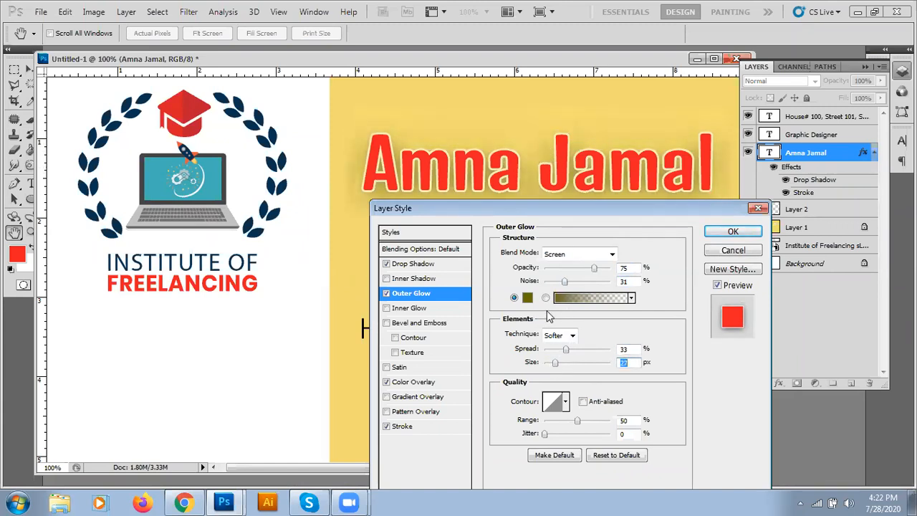
drag(556, 364, 539, 364)
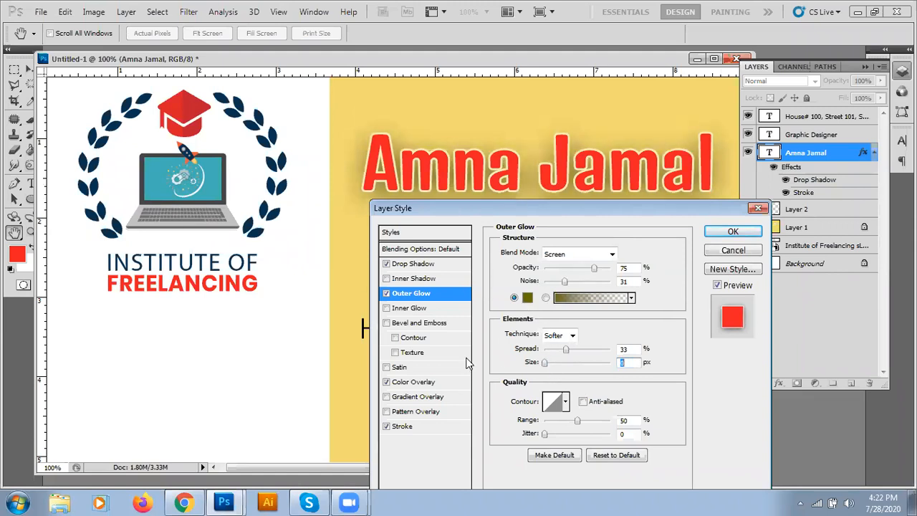
click(386, 293)
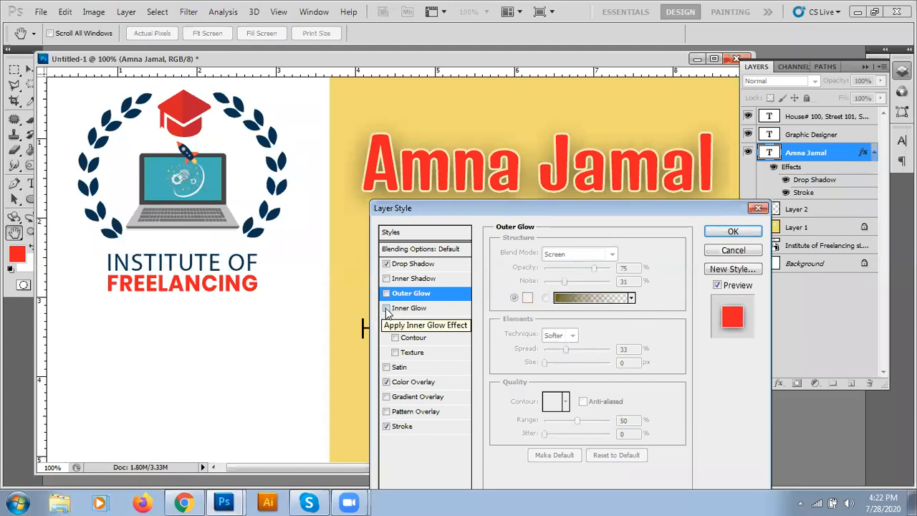
Step: Try and drop an inner glow, reapply the inner shadow, and add Bevel and Emboss to the name
click(387, 308)
click(401, 309)
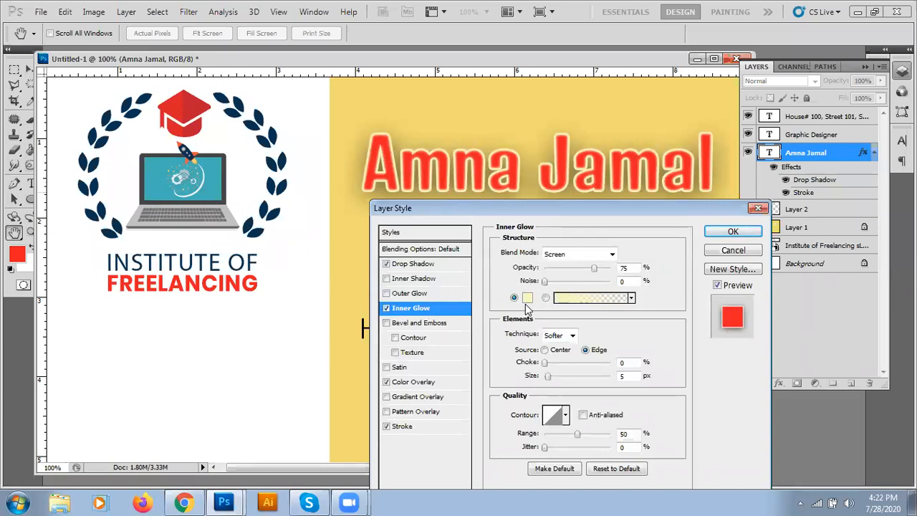
click(386, 308)
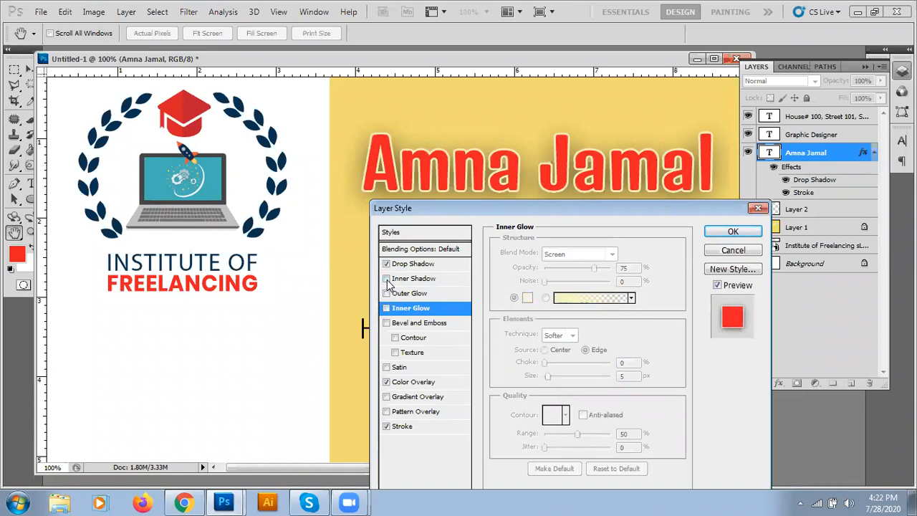
click(387, 279)
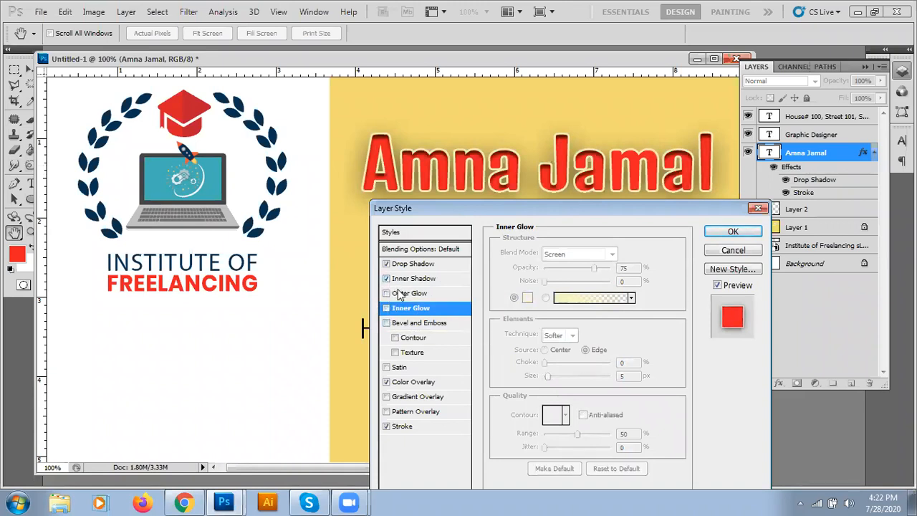
click(387, 323)
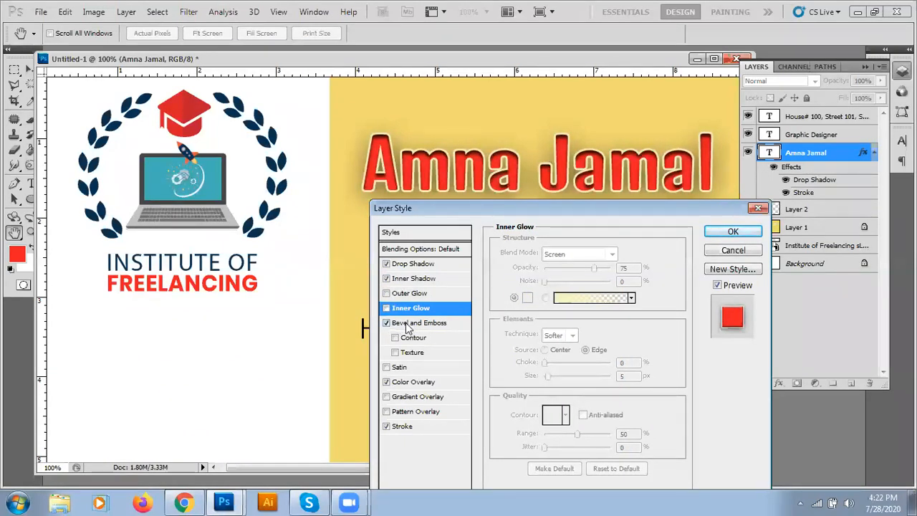
click(406, 322)
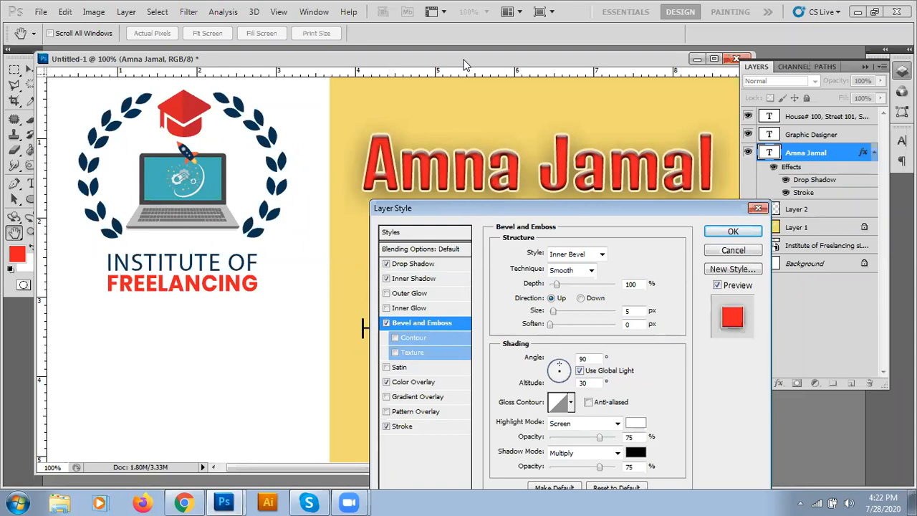
drag(464, 58, 437, 59)
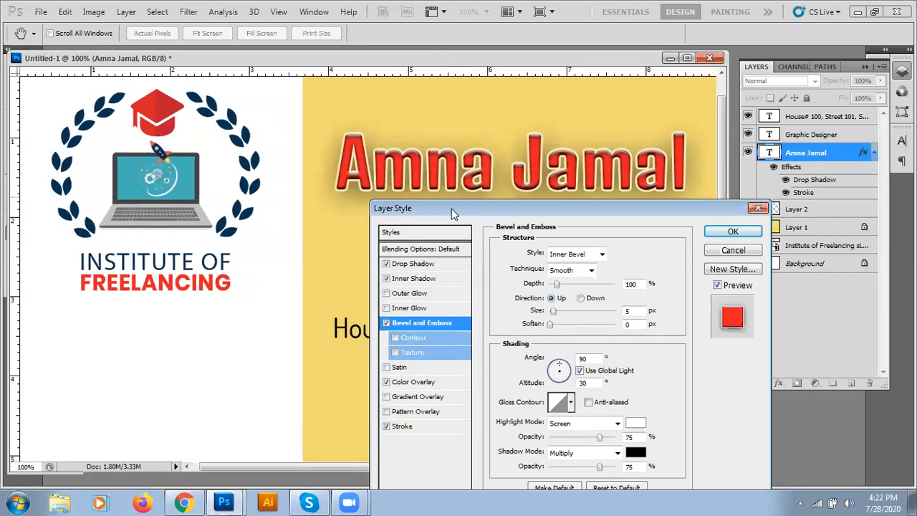
drag(451, 208, 388, 257)
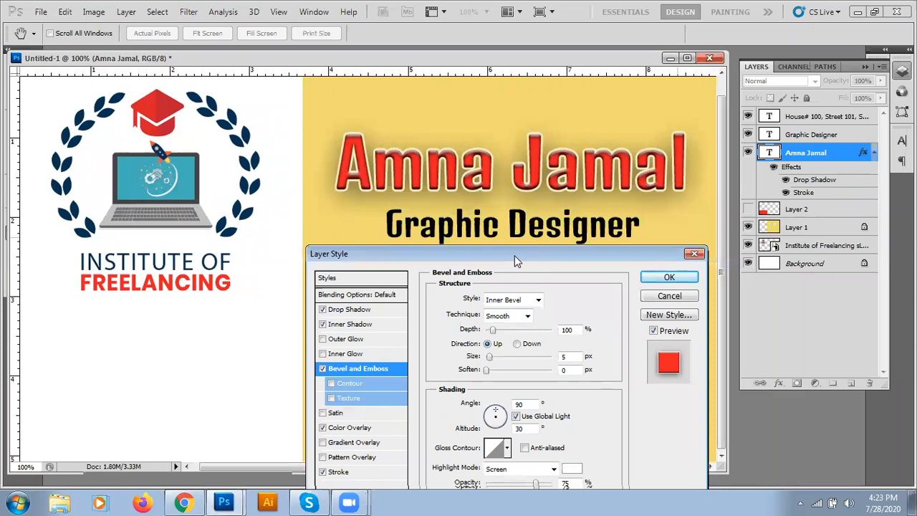
drag(515, 260, 511, 164)
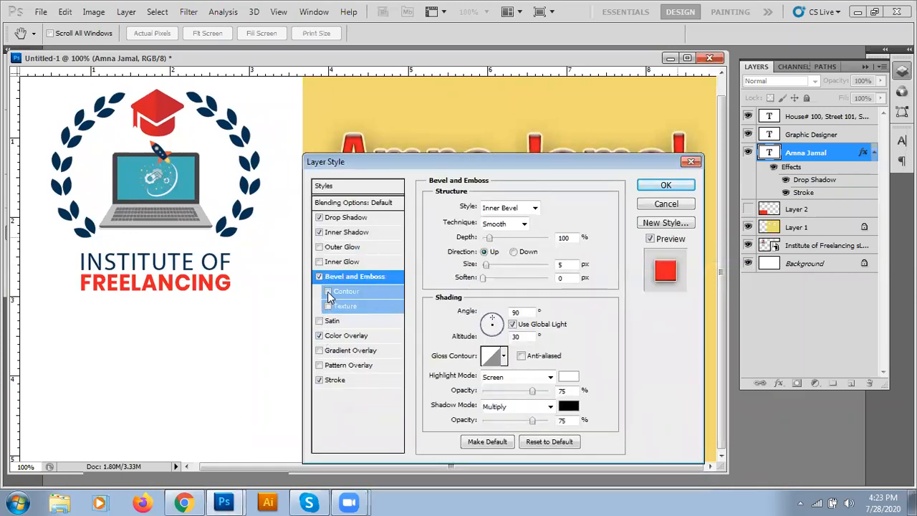
drag(408, 160, 427, 206)
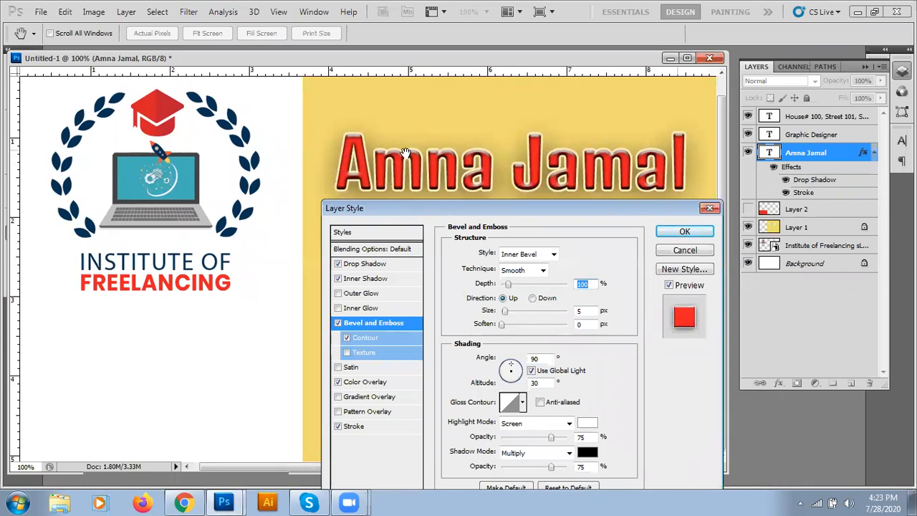
click(366, 338)
mouse_move(515, 278)
mouse_down()
mouse_move(535, 278)
mouse_move(477, 279)
mouse_move(514, 277)
mouse_up()
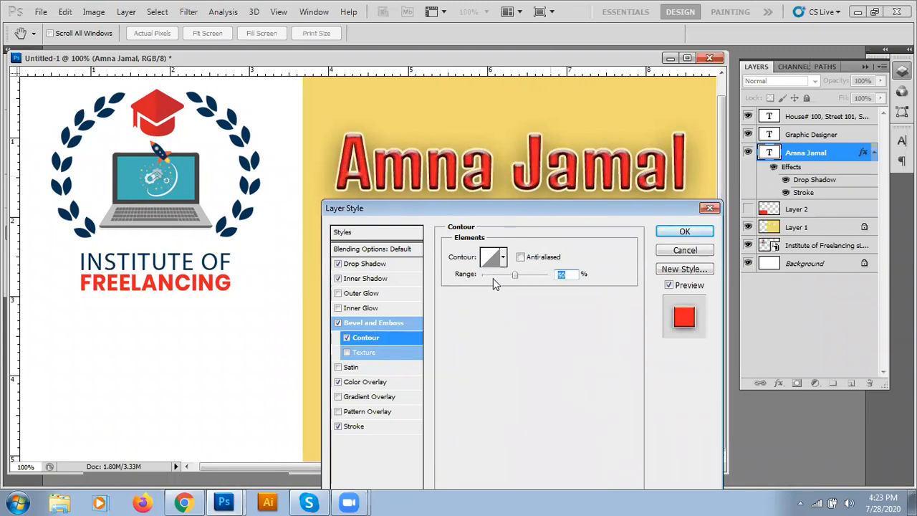
Step: Remove the bevel contour, enable Texture, and try the flower and blue ornament patterns
click(347, 337)
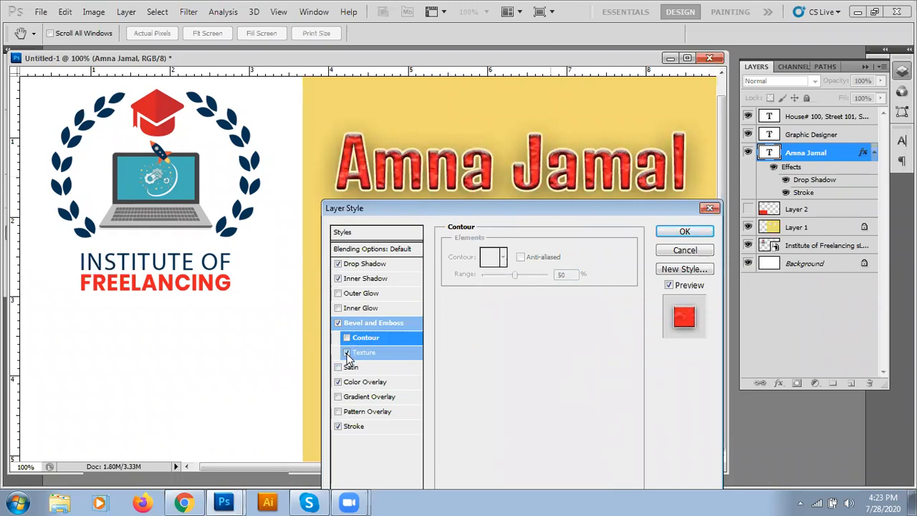
click(362, 352)
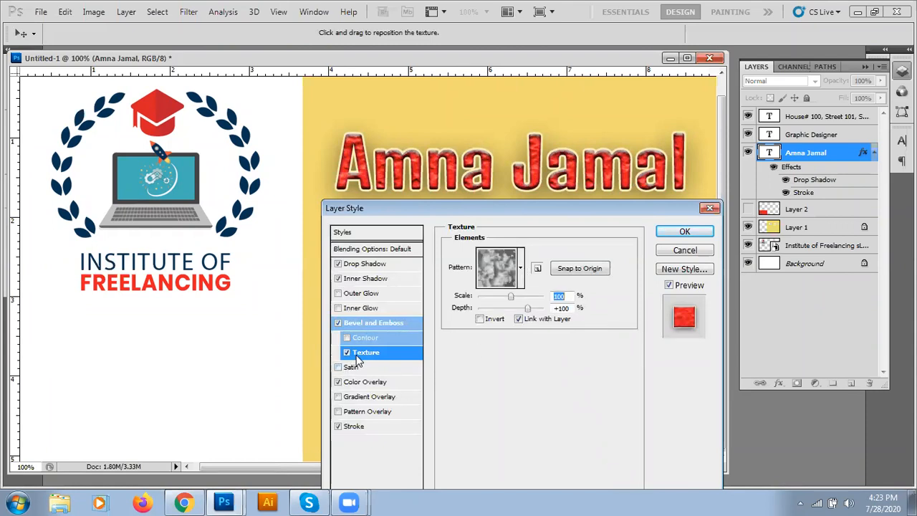
click(521, 268)
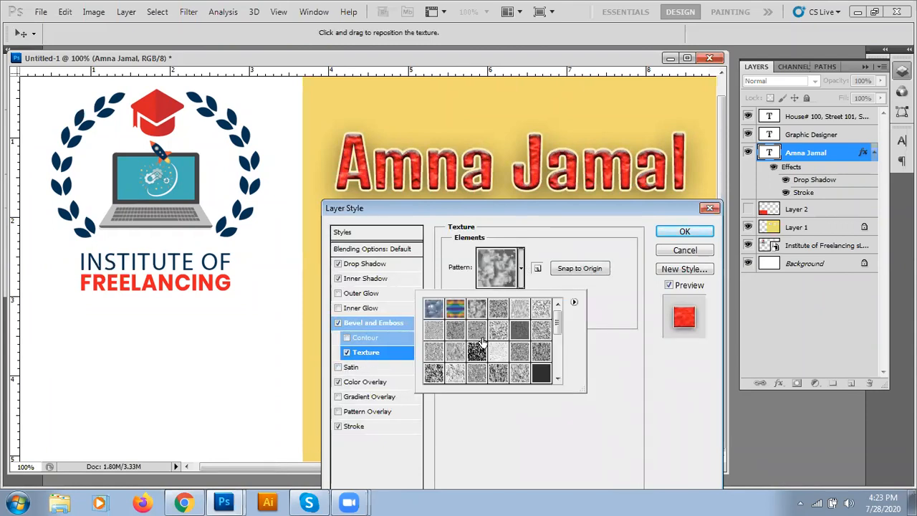
drag(557, 324, 558, 361)
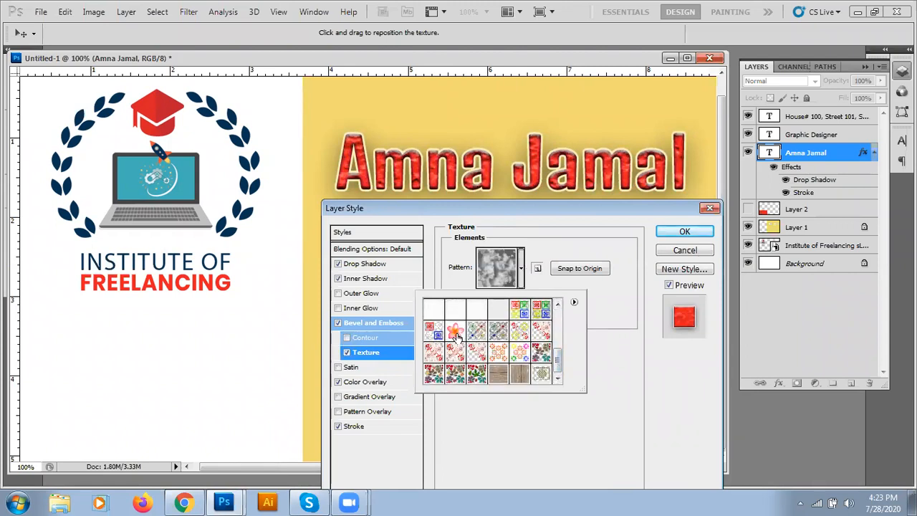
click(456, 333)
click(434, 332)
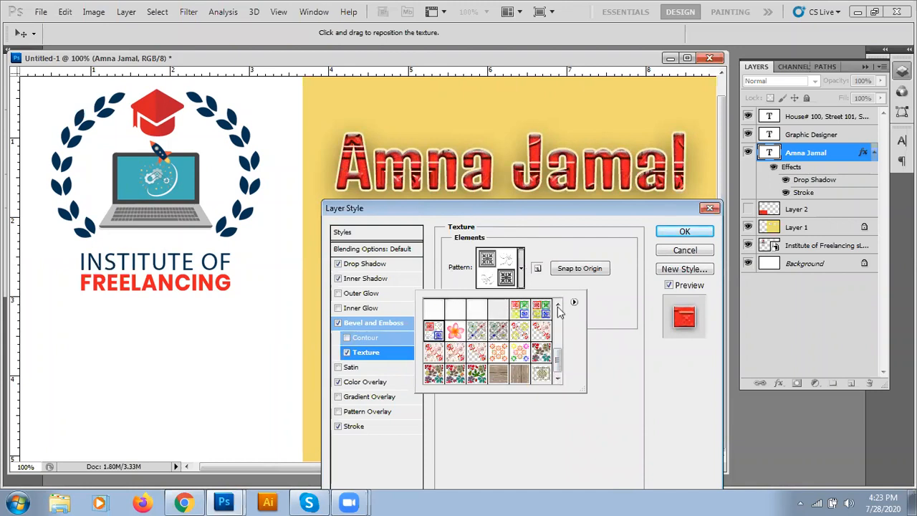
click(519, 354)
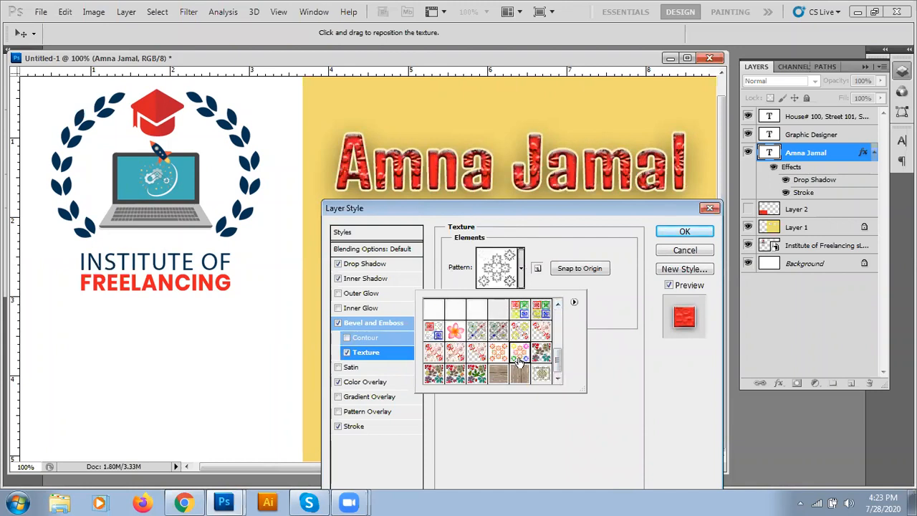
Step: Try several grey patterns and a dark black texture, then switch Texture off
drag(556, 354, 557, 336)
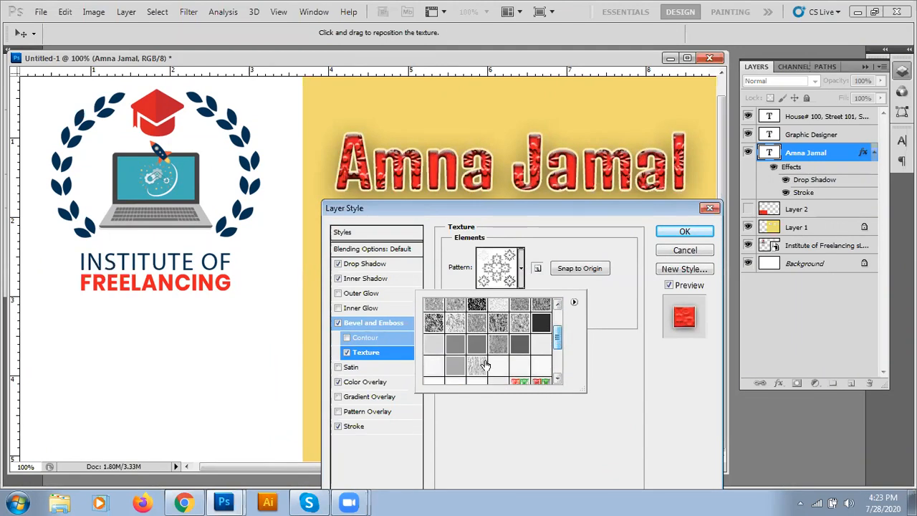
click(477, 367)
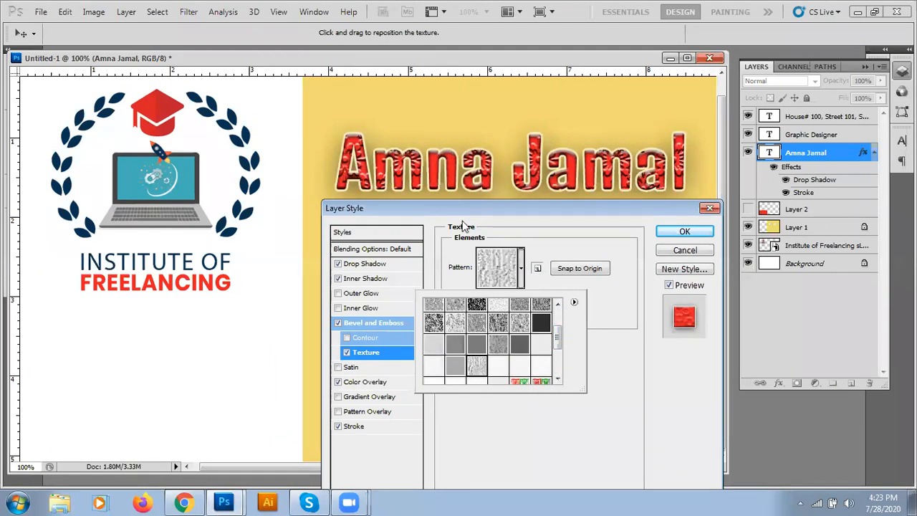
click(460, 344)
click(456, 324)
click(455, 306)
click(478, 306)
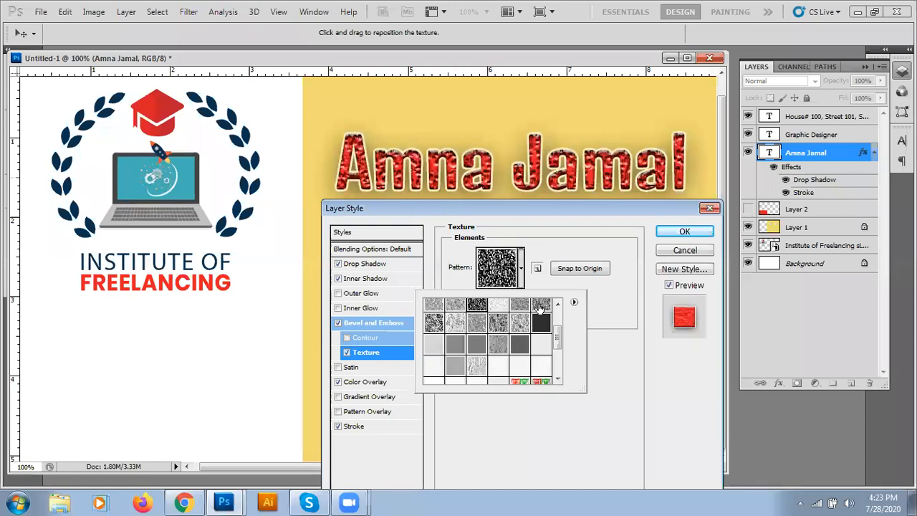
click(614, 315)
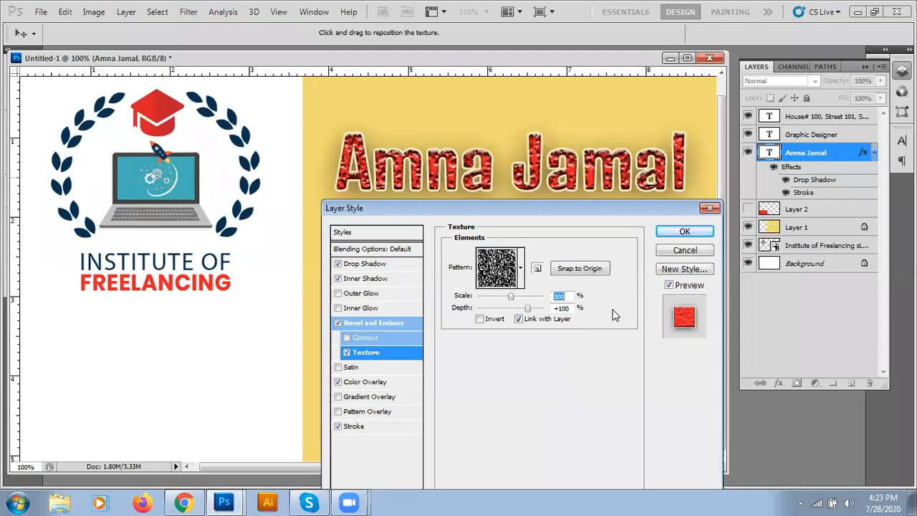
click(346, 353)
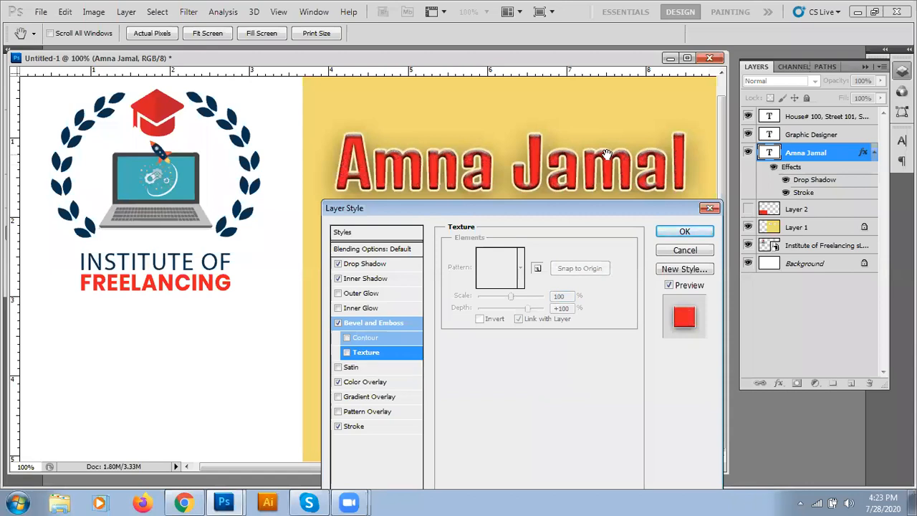
click(351, 367)
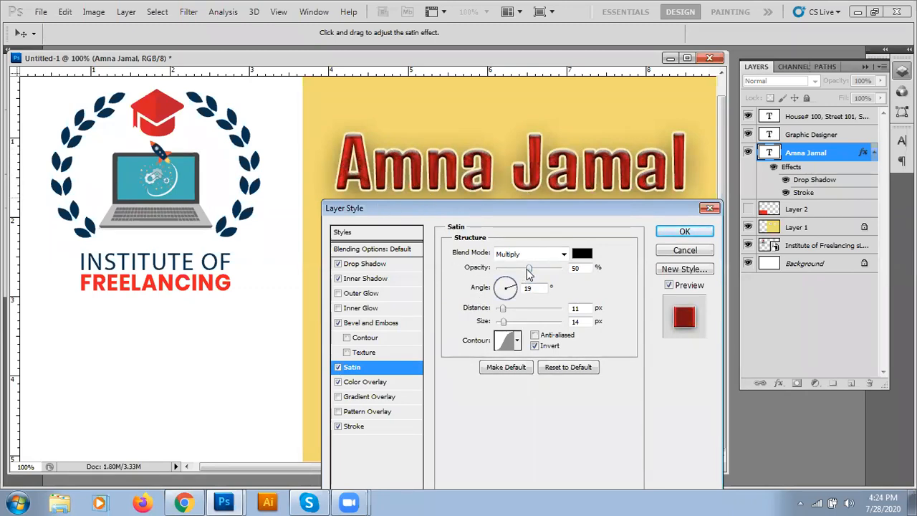
drag(502, 308, 490, 327)
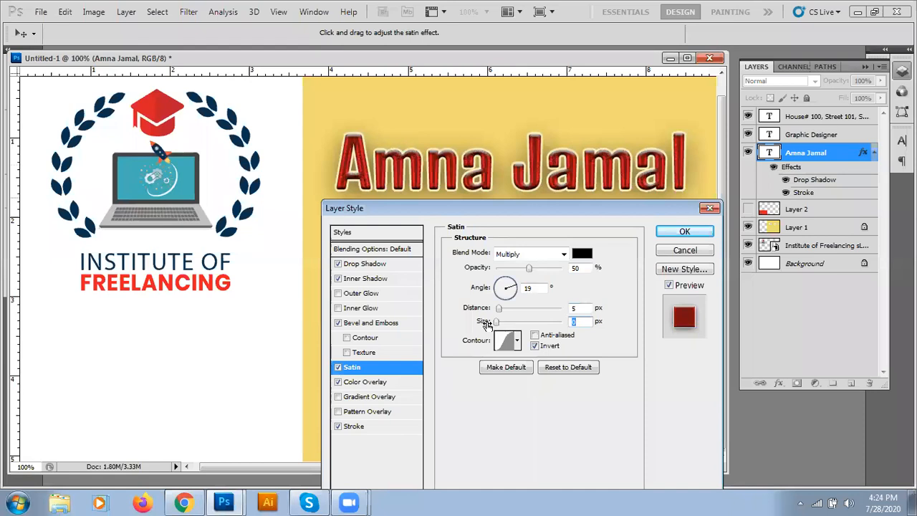
click(337, 368)
drag(465, 203, 466, 172)
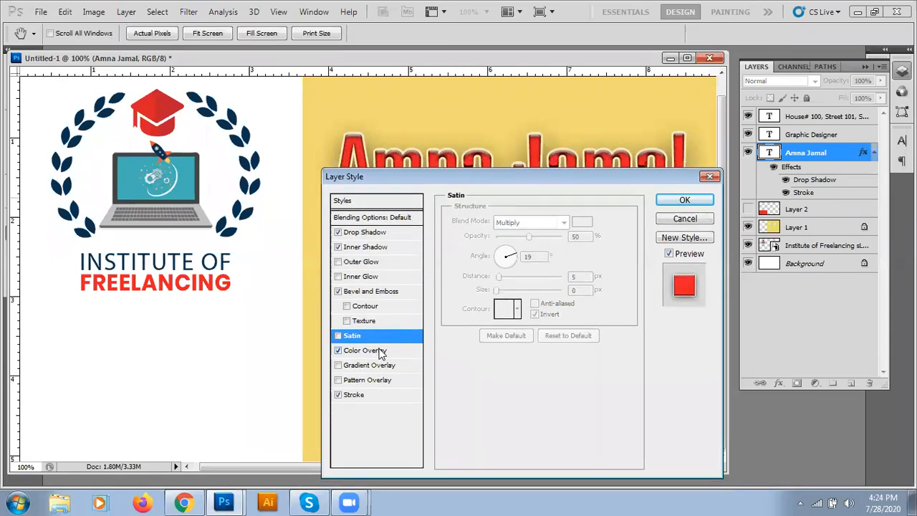
drag(439, 179, 494, 230)
Step: Replace the name's red Color Overlay with a light green-to-orange preset Gradient Overlay
click(342, 353)
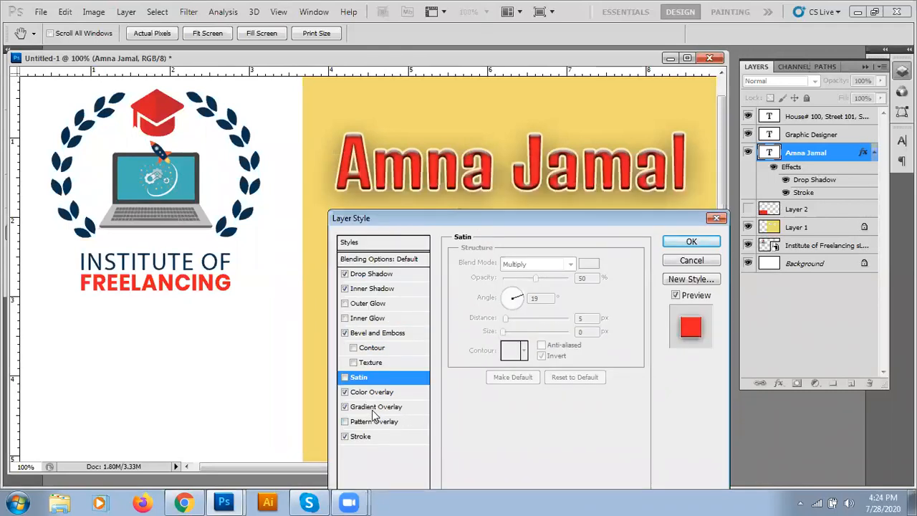
click(345, 392)
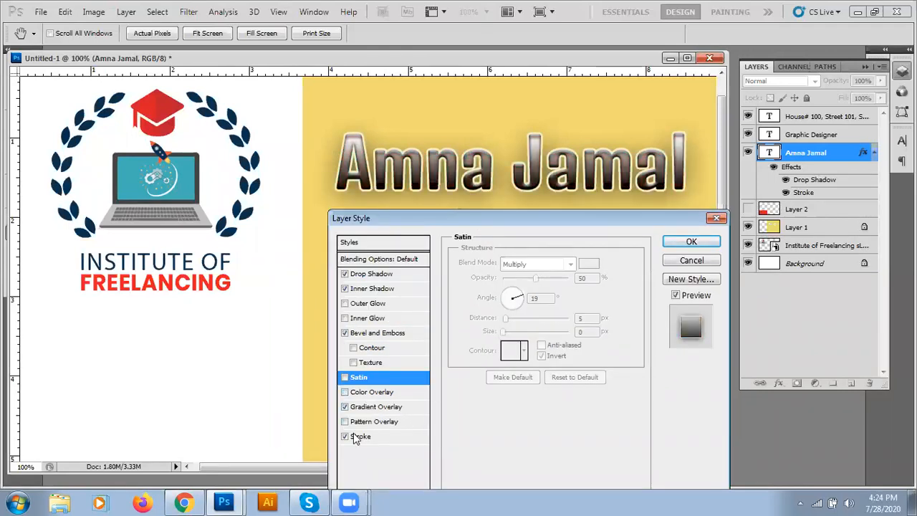
click(355, 407)
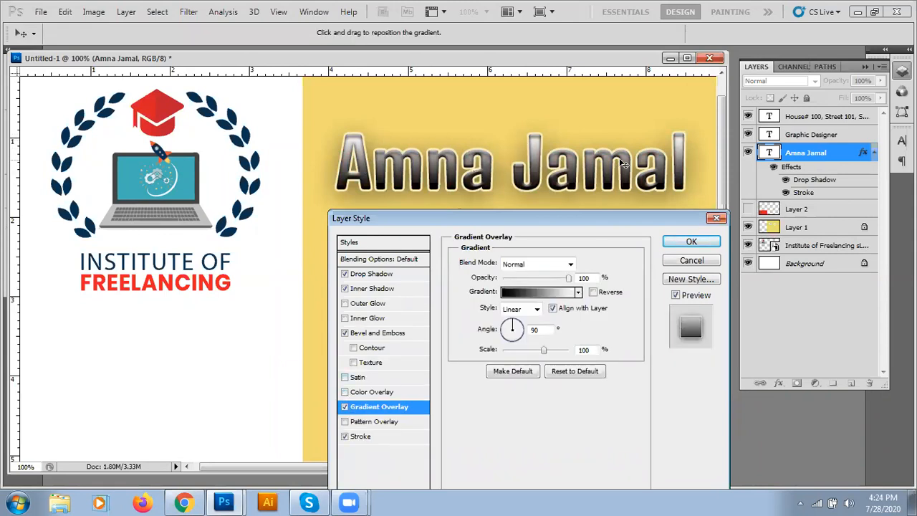
click(579, 292)
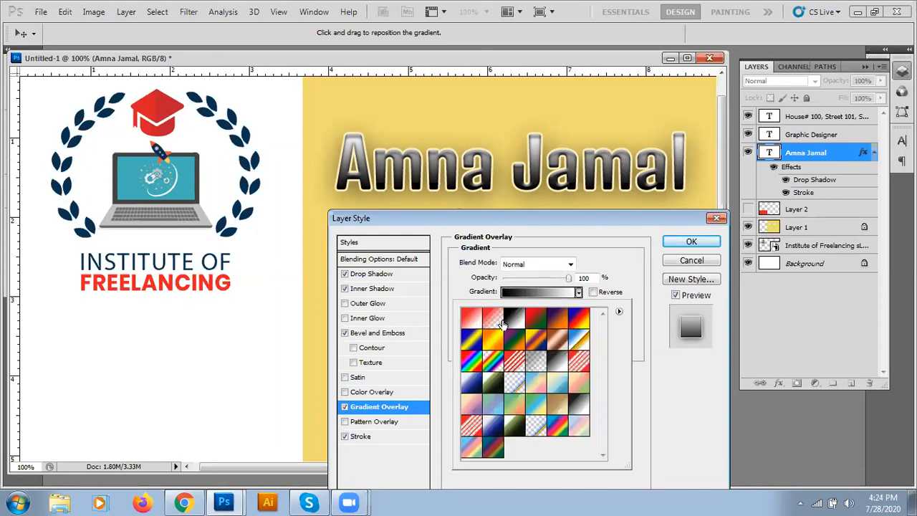
click(533, 342)
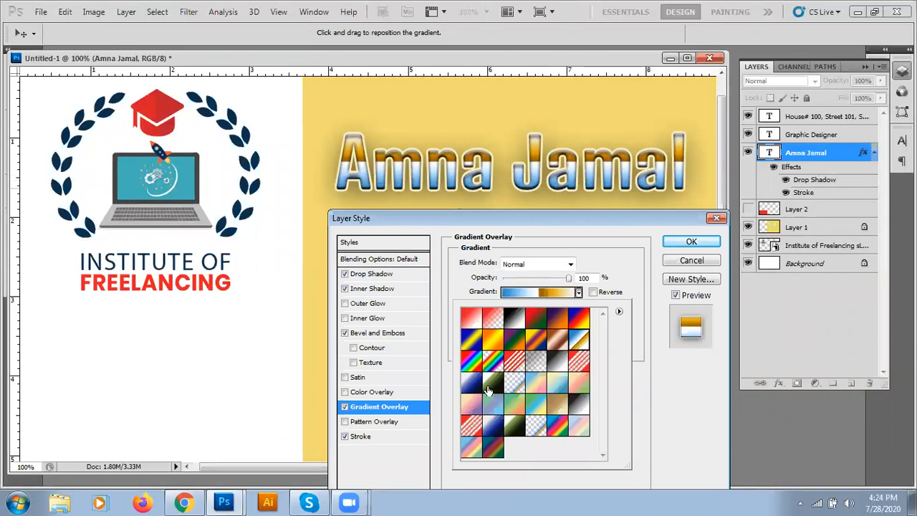
click(487, 390)
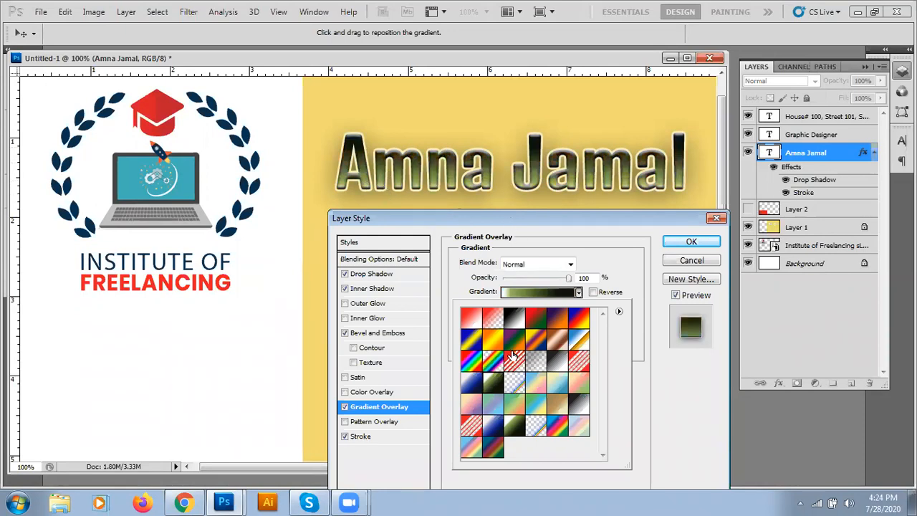
click(516, 409)
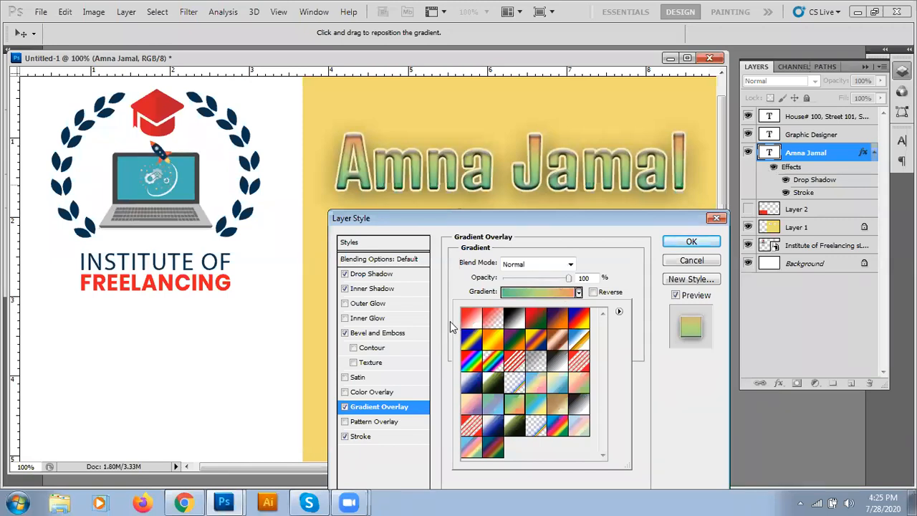
Step: Apply the gradient layer style to the name with OK
click(651, 332)
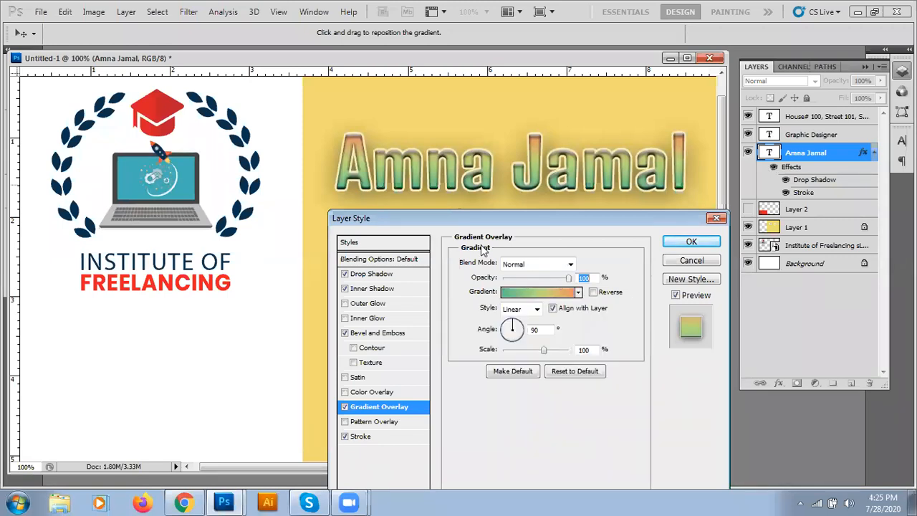
drag(479, 217, 474, 194)
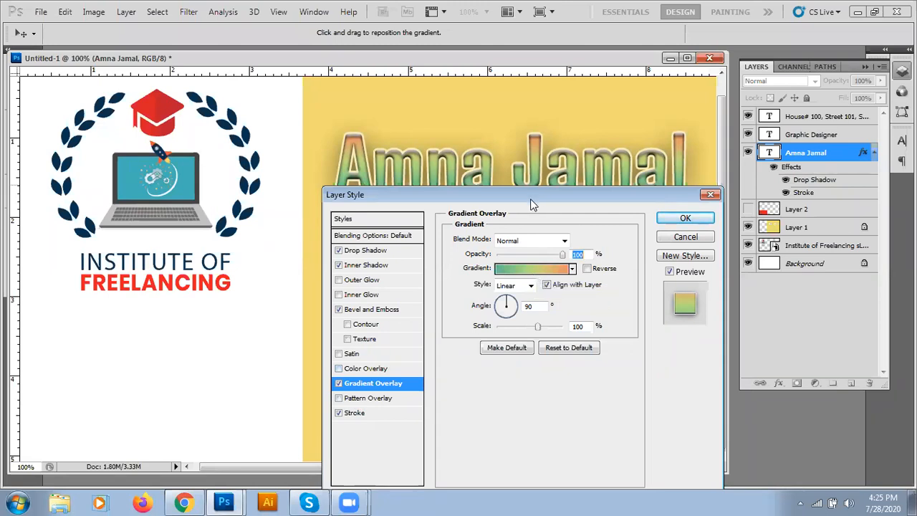
drag(531, 205, 518, 280)
click(657, 296)
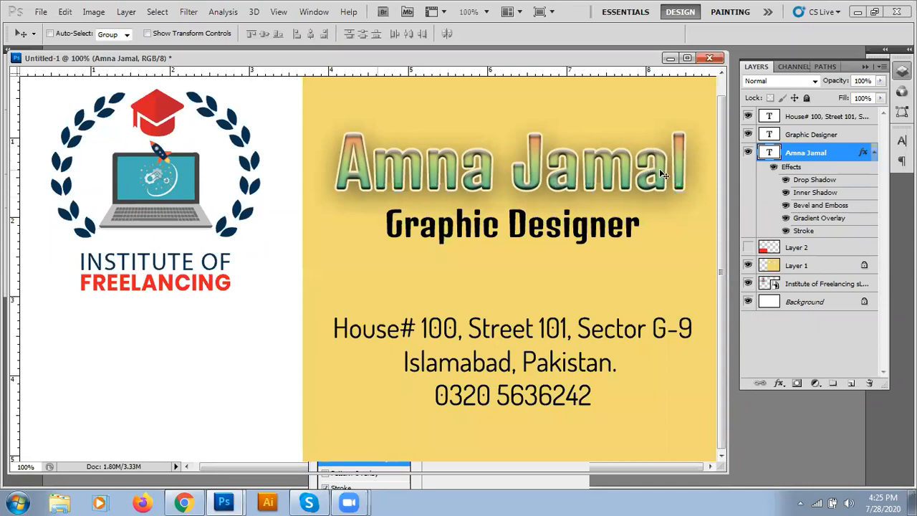
Step: Toggle the name's stroke and gradient effects off and on to compare the look
click(786, 231)
click(786, 232)
click(786, 219)
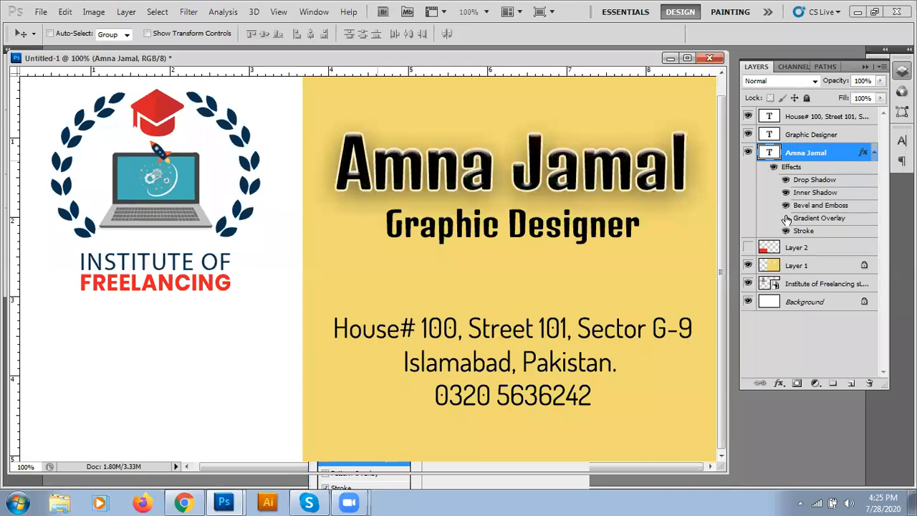
click(785, 218)
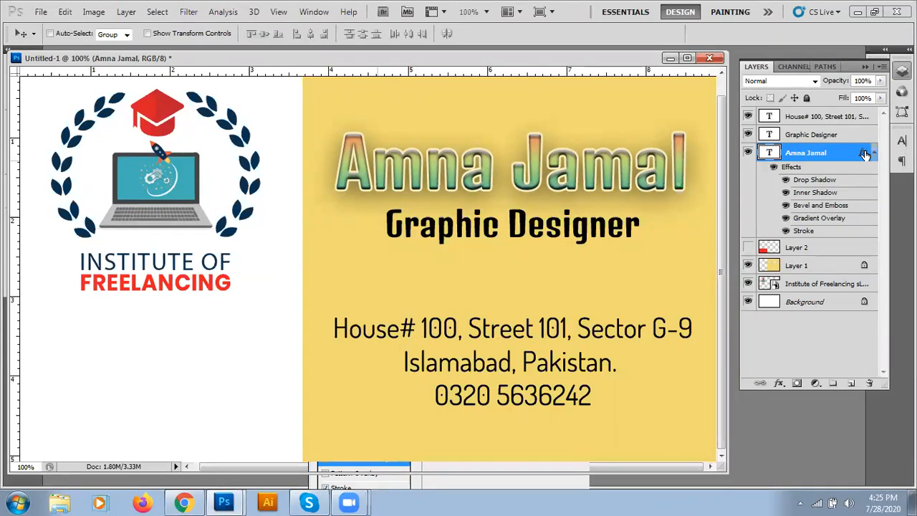
Step: Restore the solid red Color Overlay without the gradient, then zoom out to the full card
drag(404, 321, 406, 204)
click(322, 381)
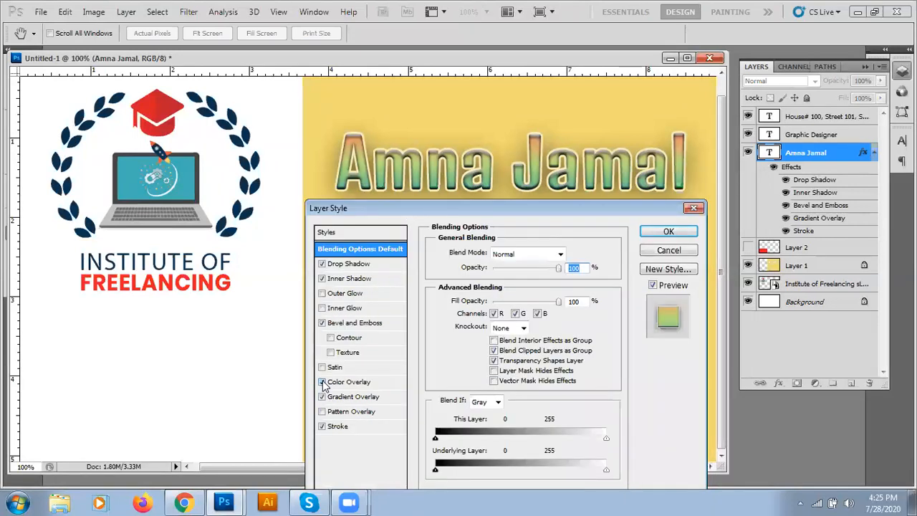
click(322, 426)
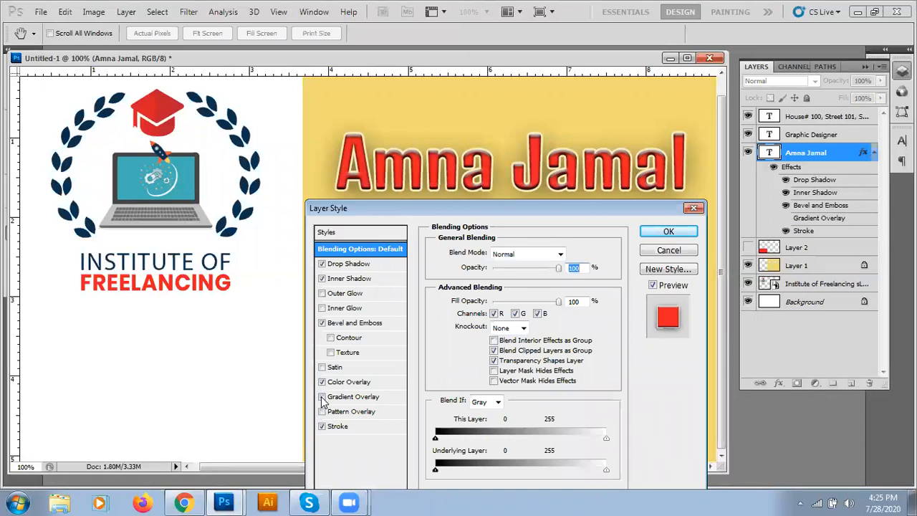
click(668, 232)
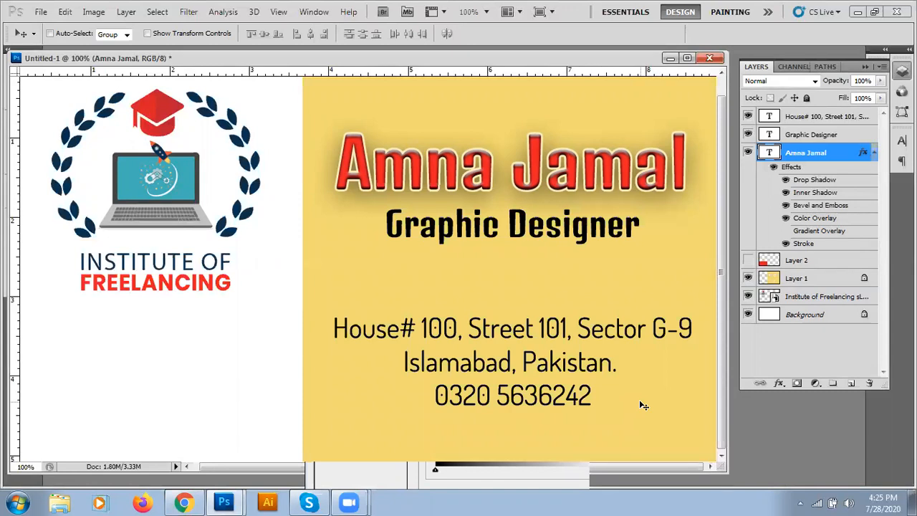
key(ctrl+minus)
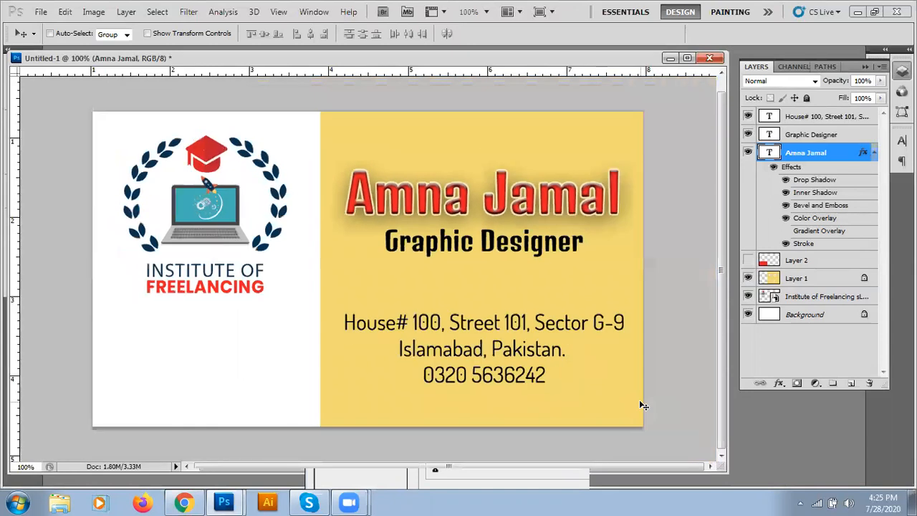
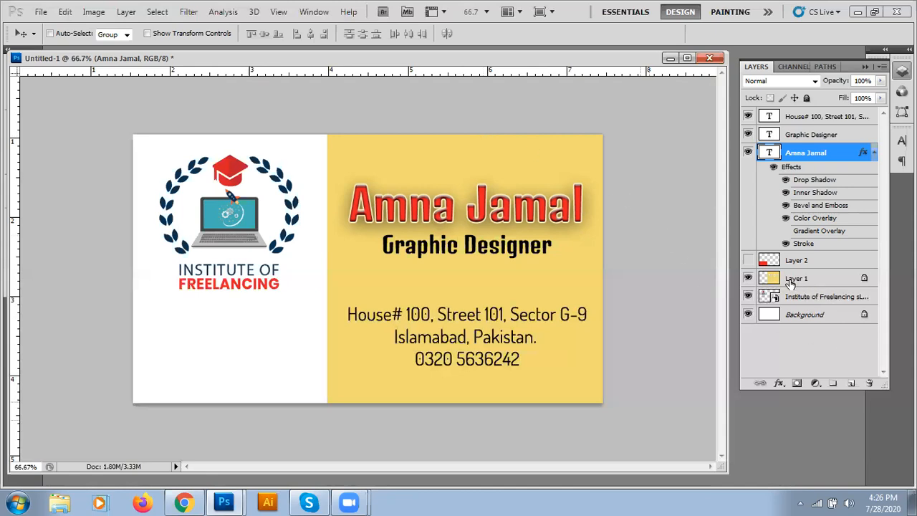
Step: Load Layer 1's yellow area as a selection, deselect it, and drag the card window right to uncover the toolbox
click(790, 283)
ctrl+click(773, 281)
key(ctrl+d)
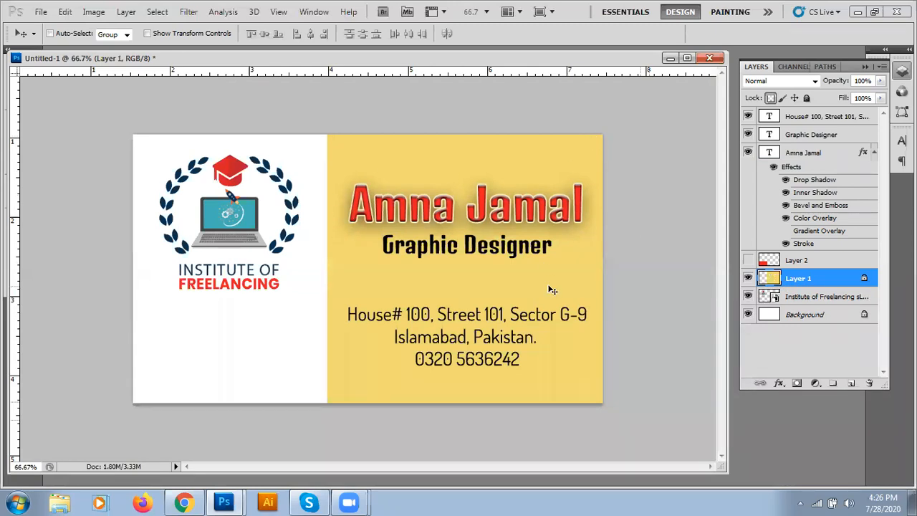
drag(180, 60, 212, 52)
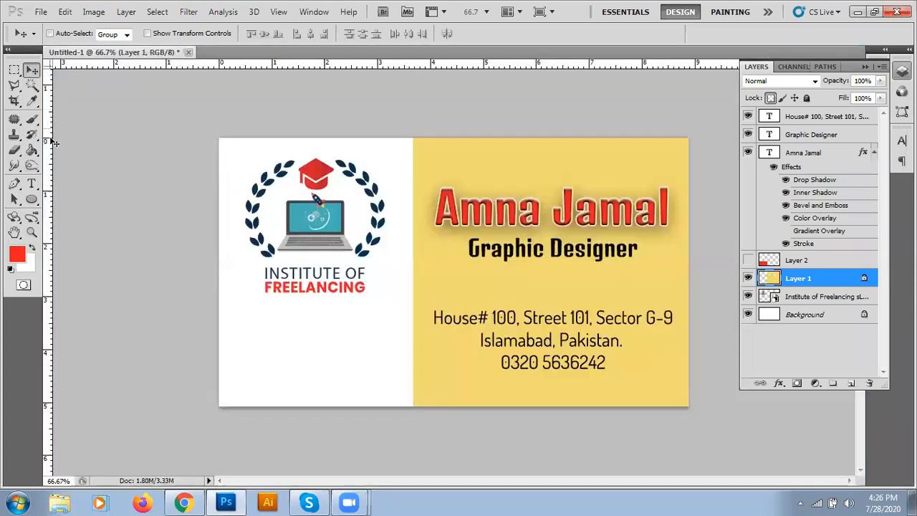
click(15, 70)
Step: Select the card's right half, delete both yellow Layer 1 layers, and add empty Layer 3
drag(658, 290, 521, 383)
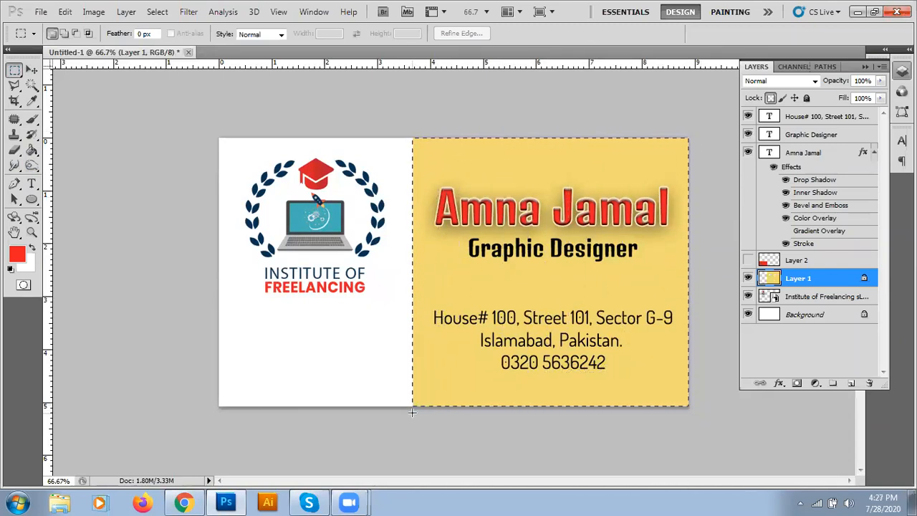
drag(820, 281, 851, 383)
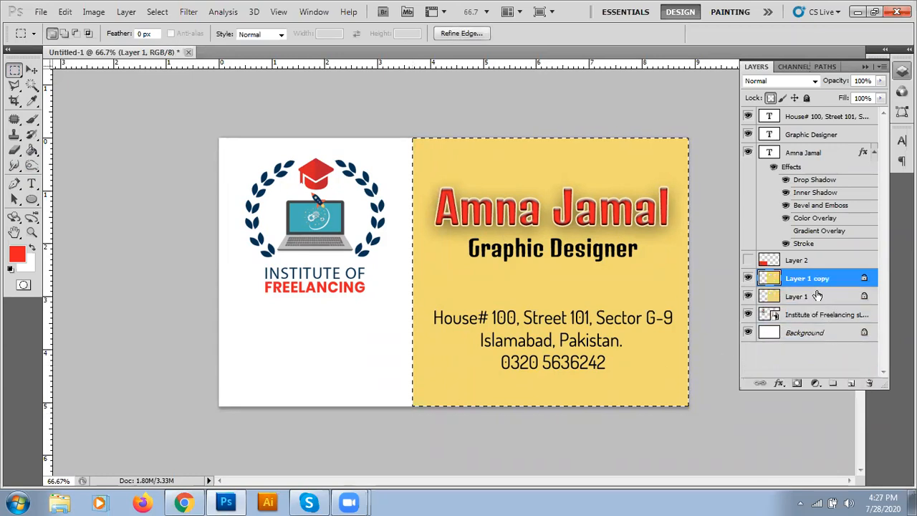
drag(829, 288, 869, 383)
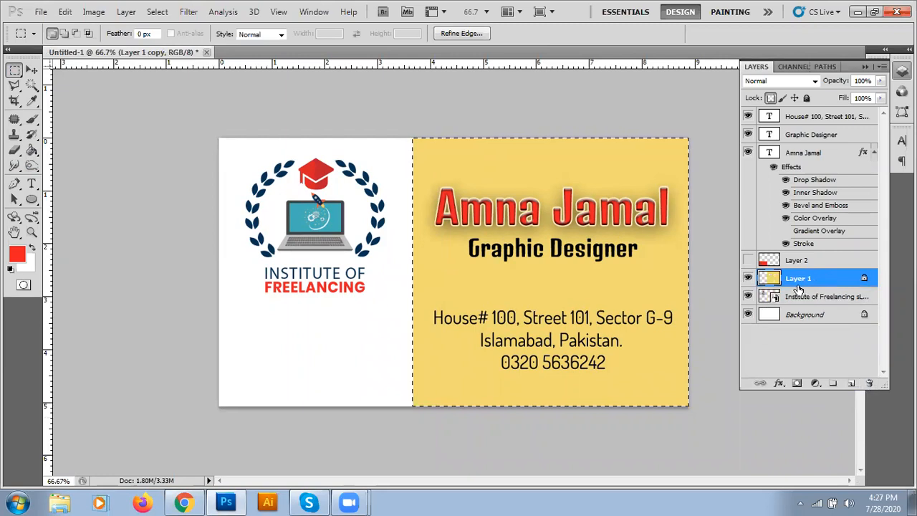
click(869, 383)
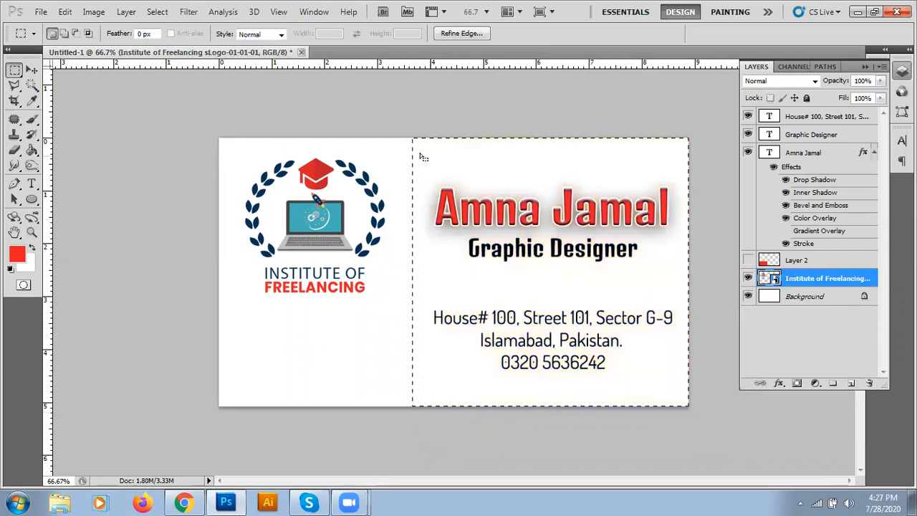
click(851, 384)
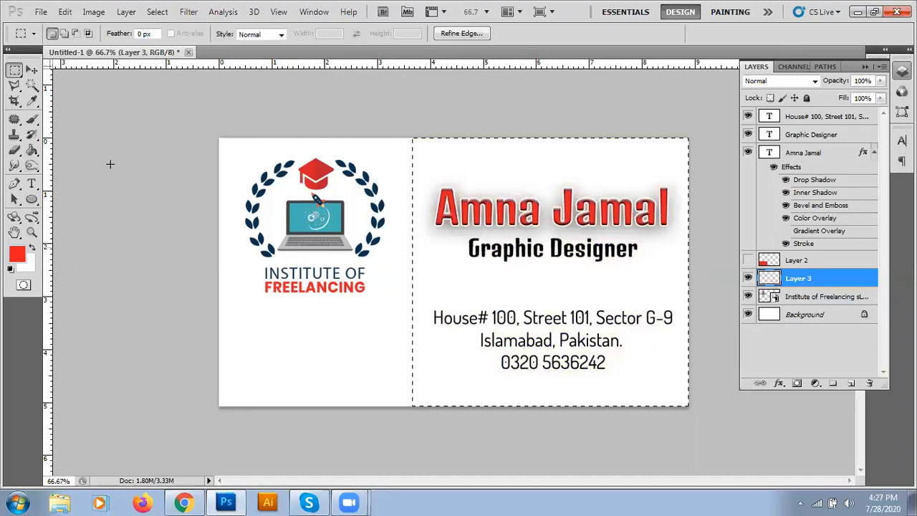
click(31, 101)
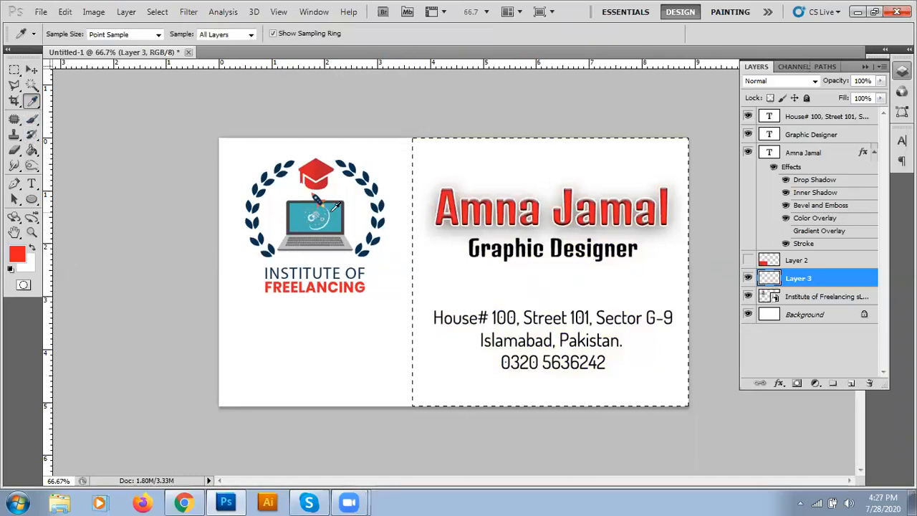
Step: Sample the laptop screen's teal, test-fill the right half and remove it, then swap to white foreground
click(332, 209)
click(32, 151)
click(428, 290)
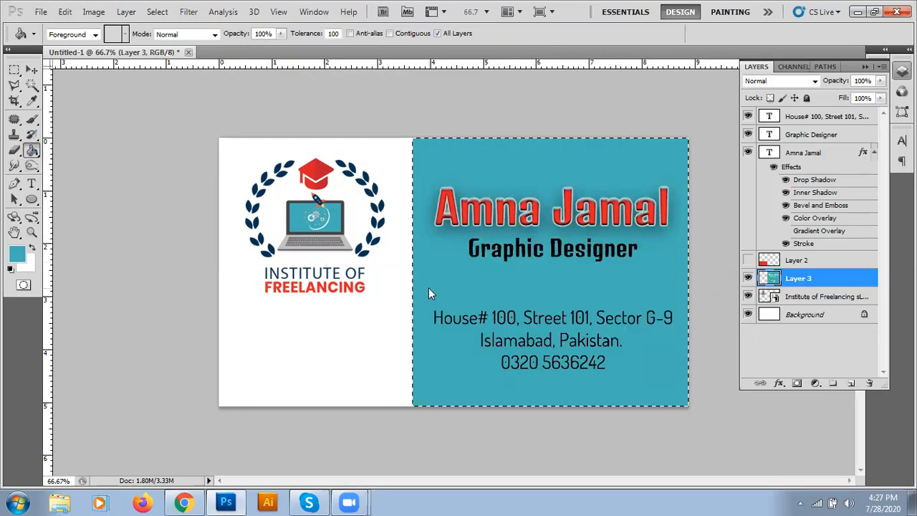
key(ctrl+z)
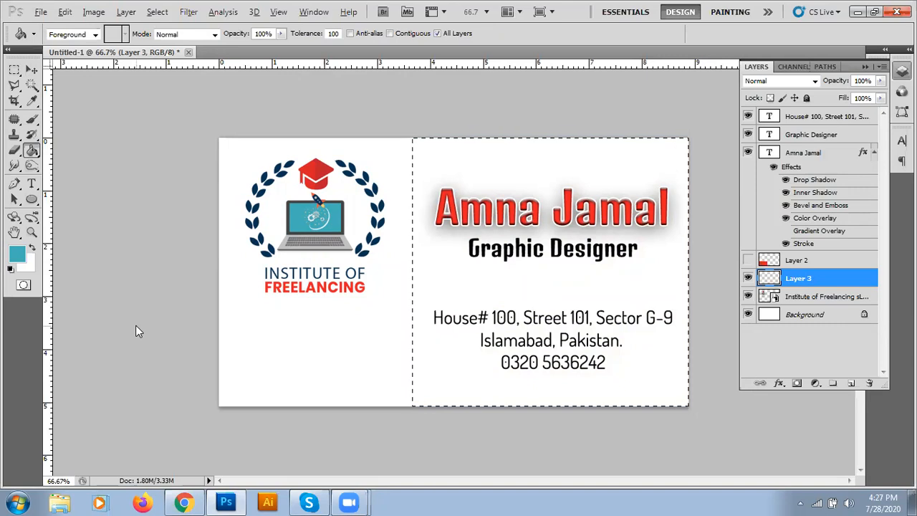
key(alt+BackSpace)
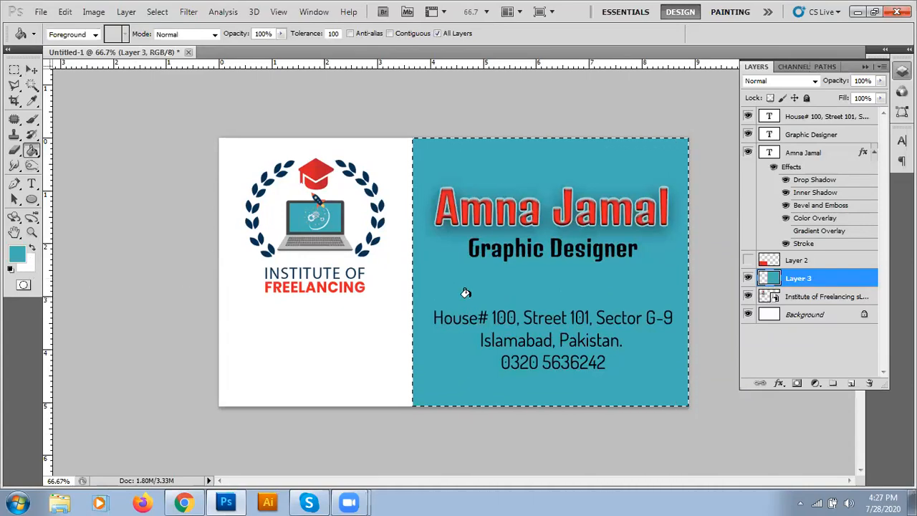
key(Delete)
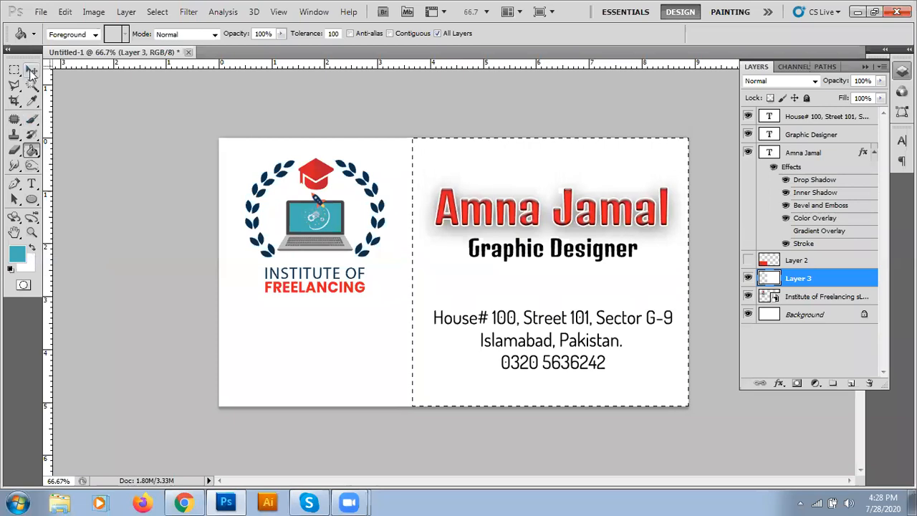
click(33, 245)
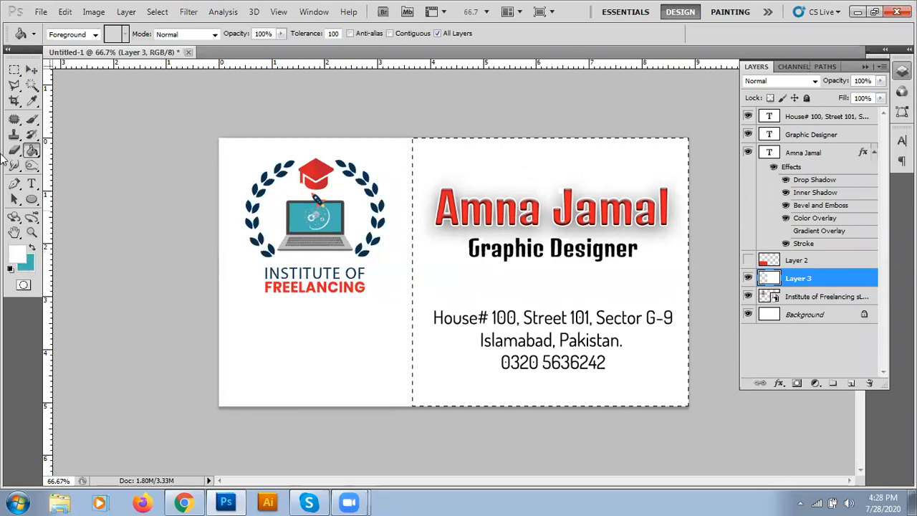
Step: Try filling the right half with the logo's dark navy, then with blue 0376ca
click(31, 103)
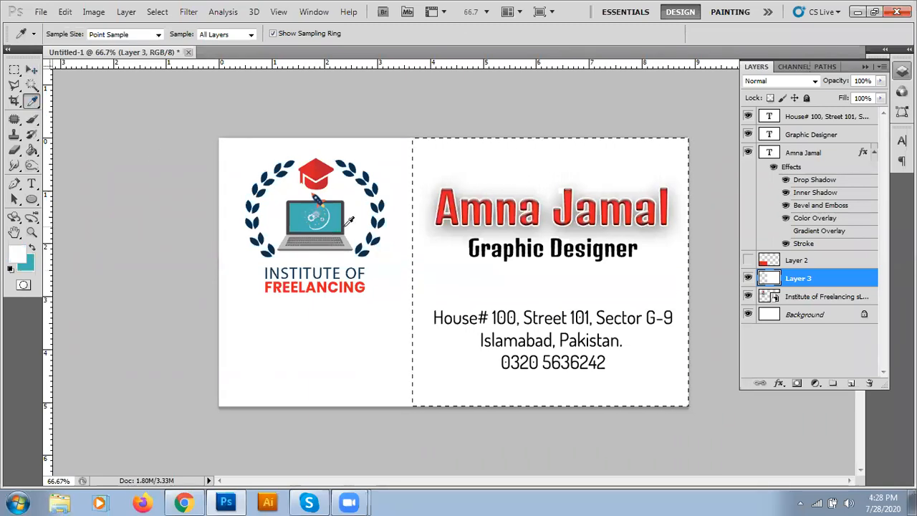
click(378, 222)
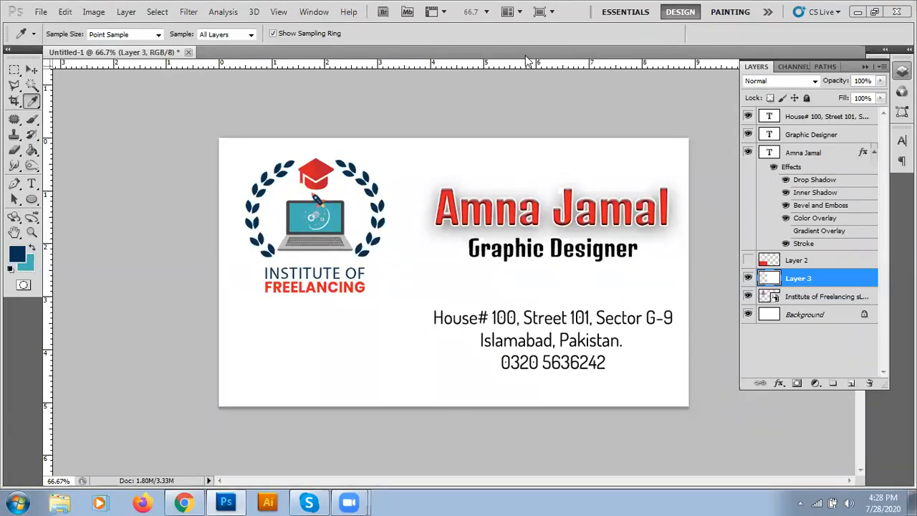
click(524, 36)
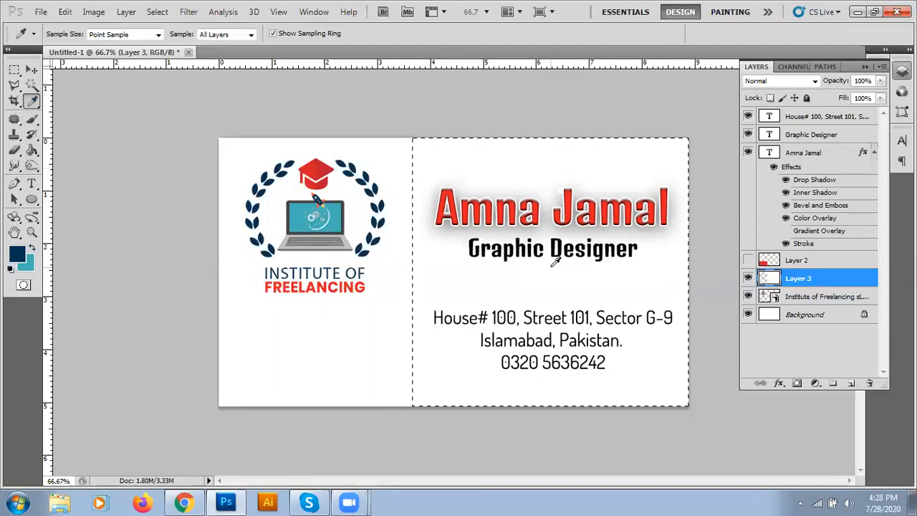
key(alt+BackSpace)
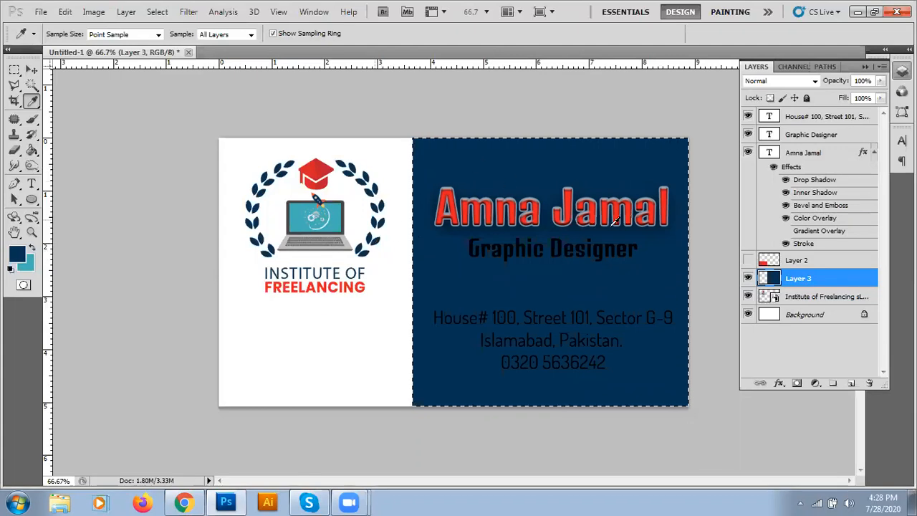
click(19, 255)
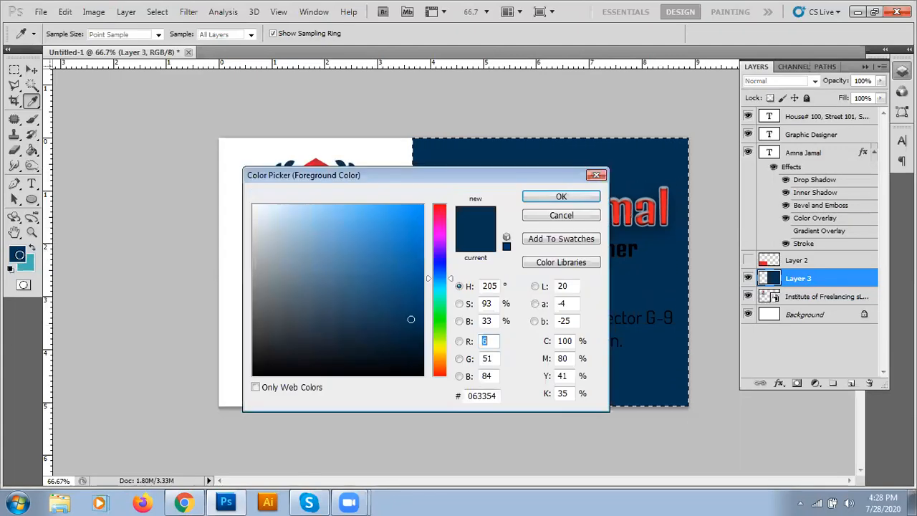
click(420, 240)
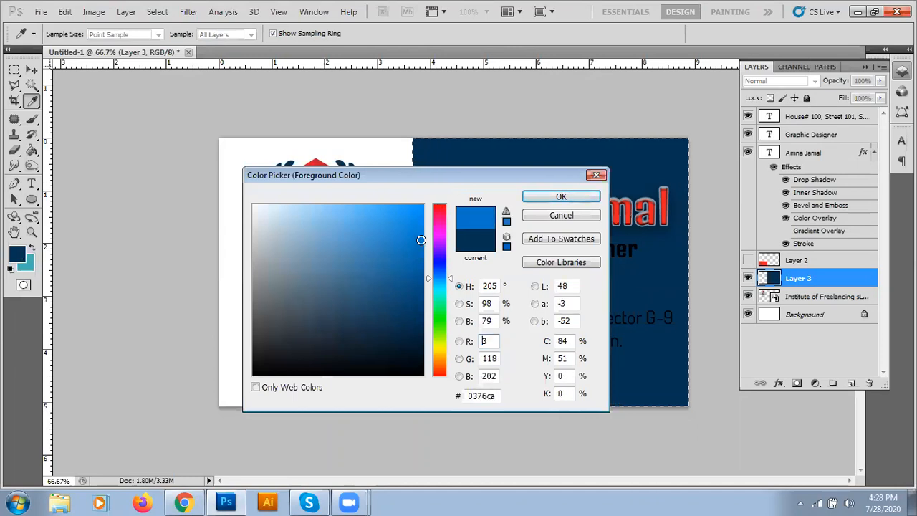
click(543, 201)
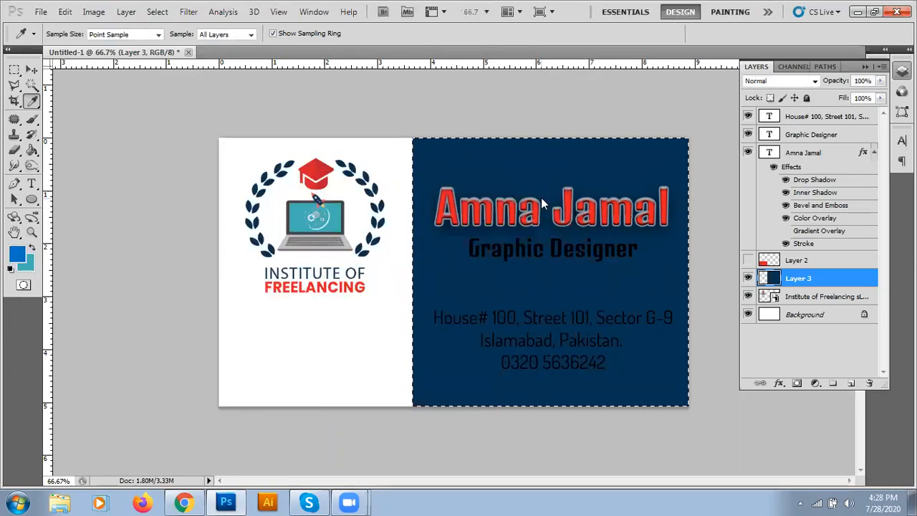
key(alt+BackSpace)
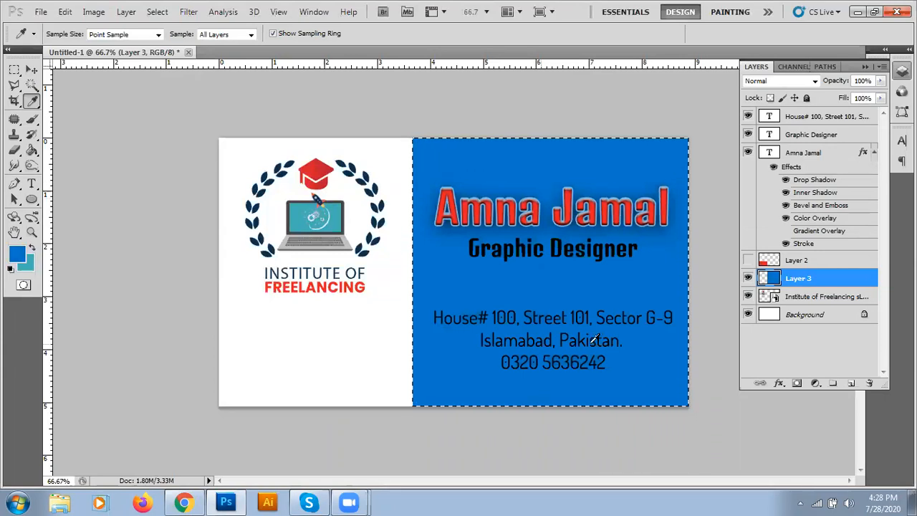
Step: Try the FREELANCING red, then fill with light cyan from the laptop screen and deselect
click(354, 284)
key(alt+BackSpace)
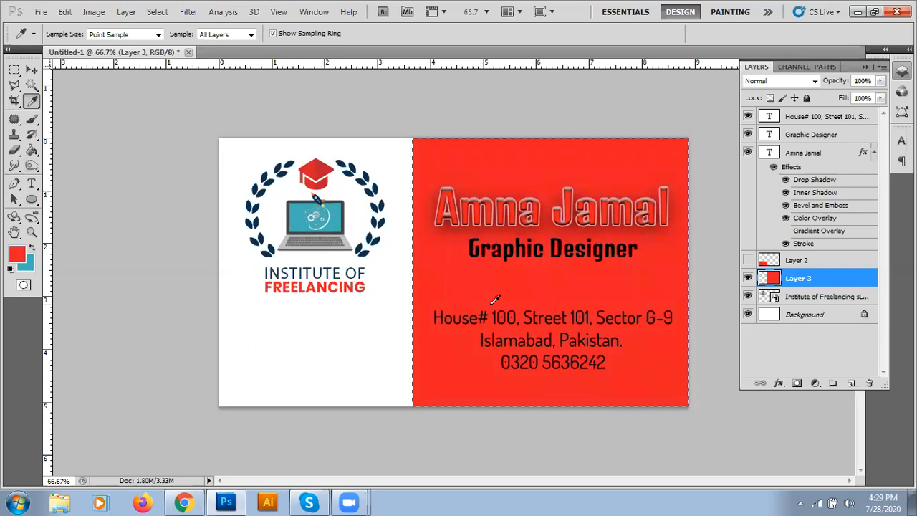
click(318, 213)
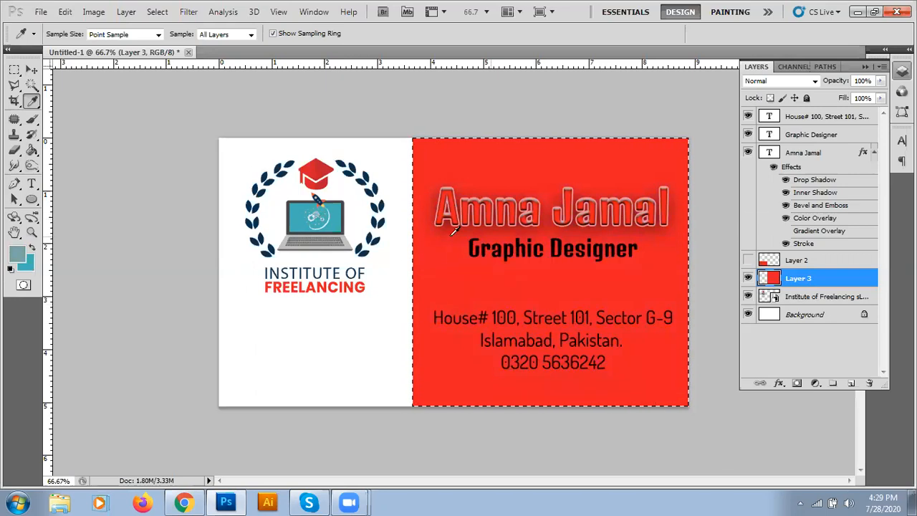
click(308, 225)
key(alt+BackSpace)
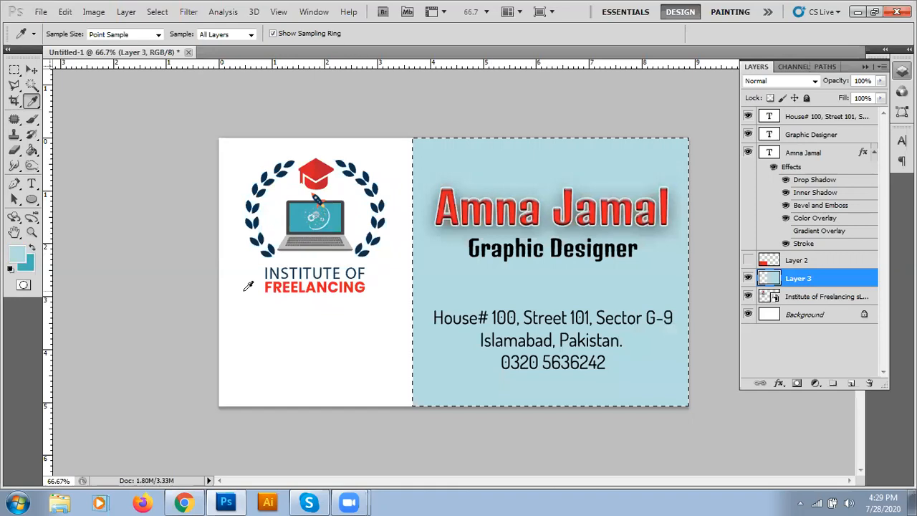
key(ctrl+d)
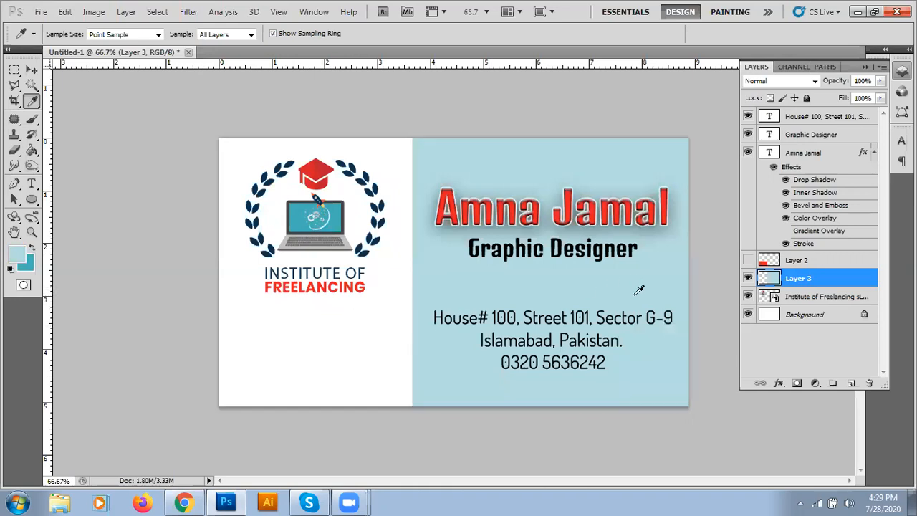
key(v)
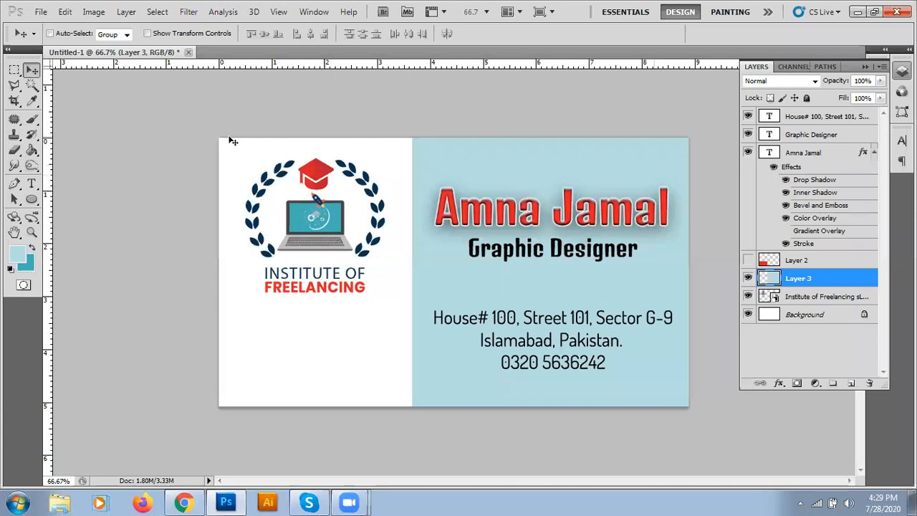
Step: Fill the name and title area with dark teal on new Layer 4 and nudge it up twice
click(14, 70)
drag(688, 176, 412, 278)
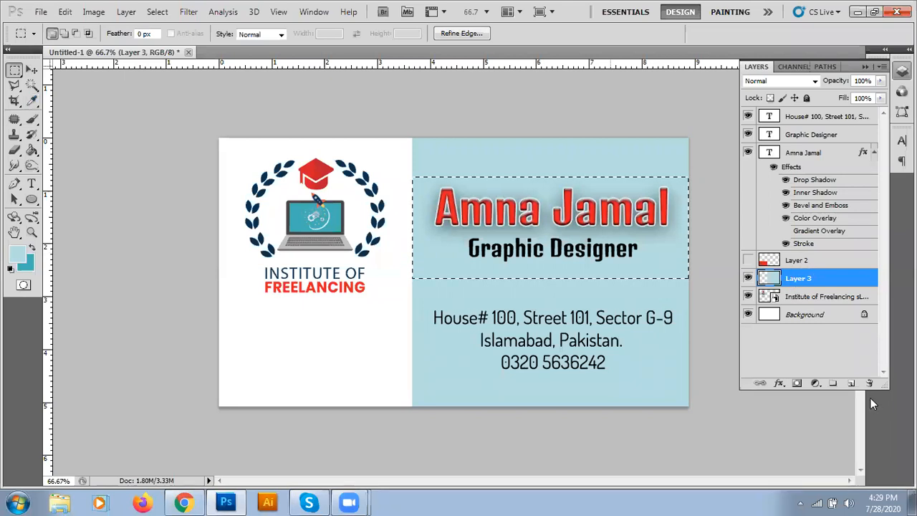
click(851, 386)
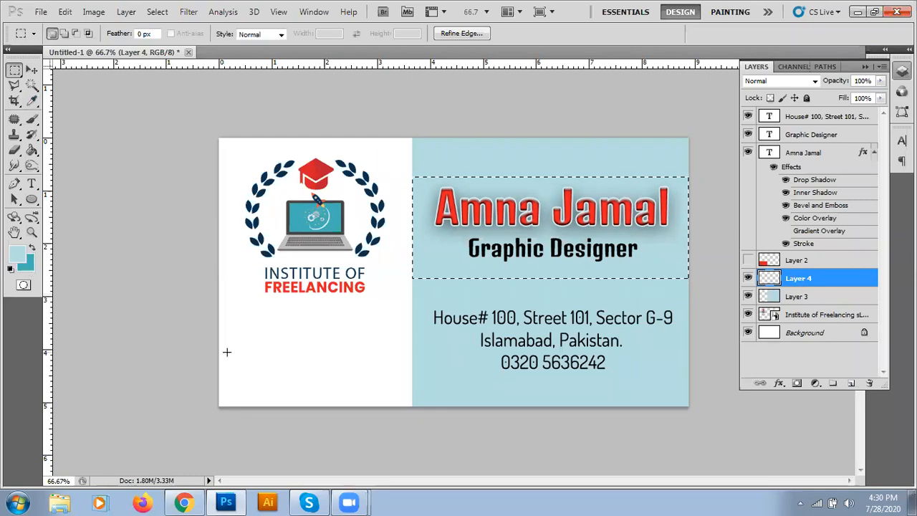
key(ctrl+BackSpace)
key(ctrl+d)
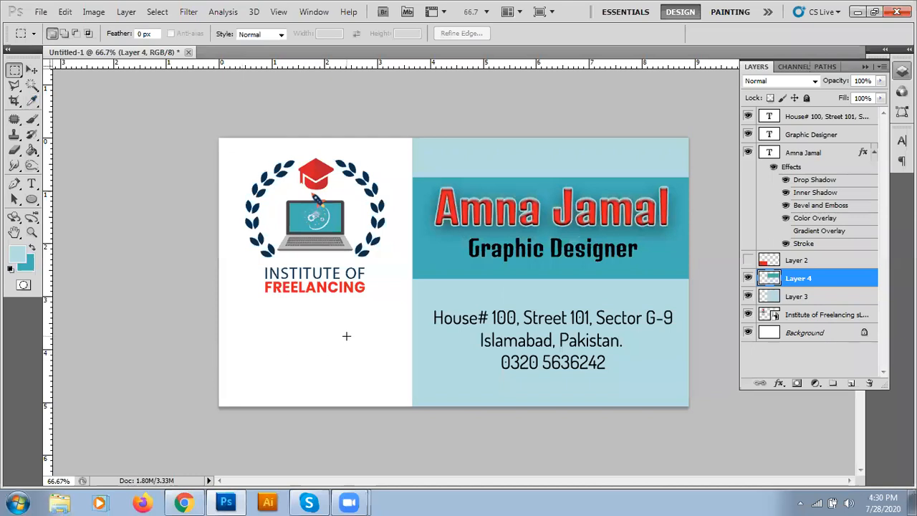
key(v)
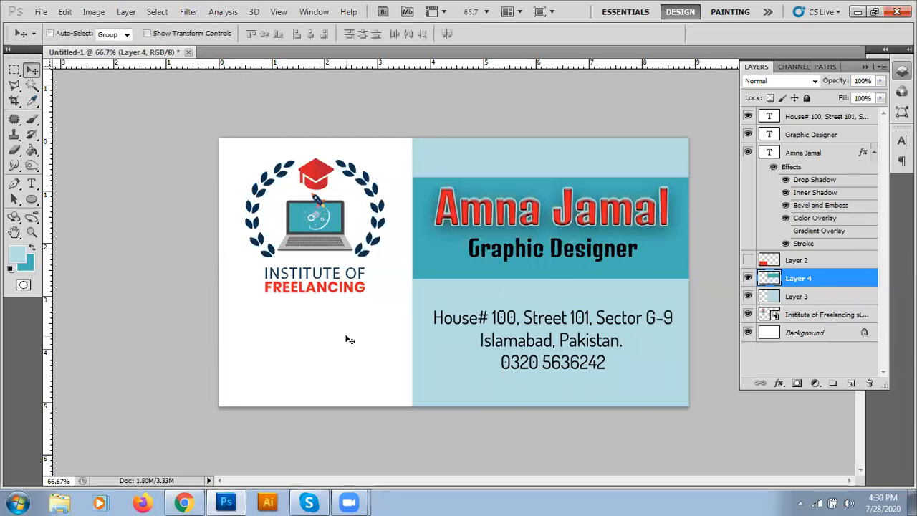
key(Up)
key(Up)
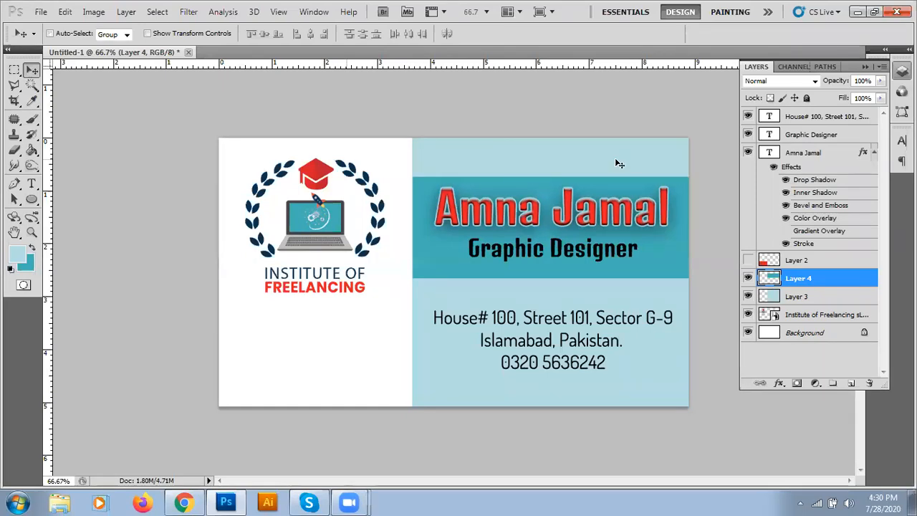
key(Up)
key(Up)
key(Up)
key(Up)
key(Up)
key(Up)
key(Up)
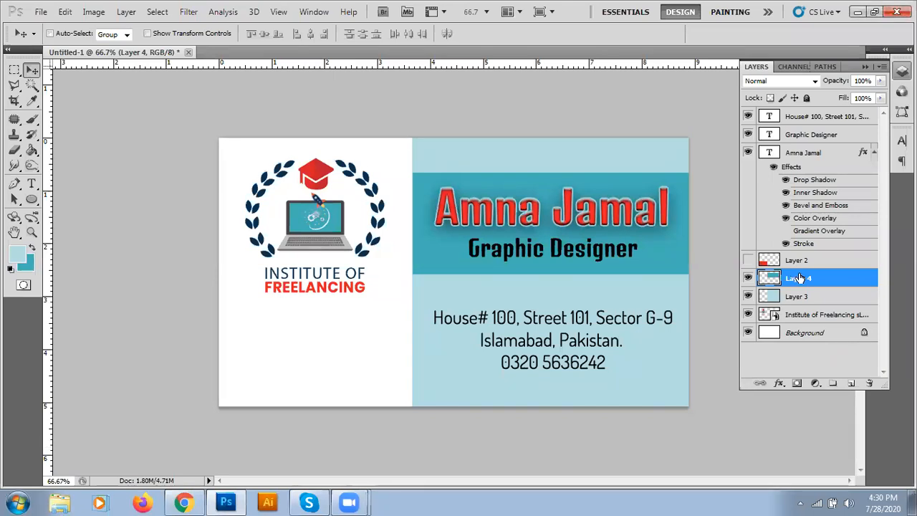
Step: Lower Layer 4's opacity from about 28% down to 22%
click(880, 80)
drag(872, 100, 829, 98)
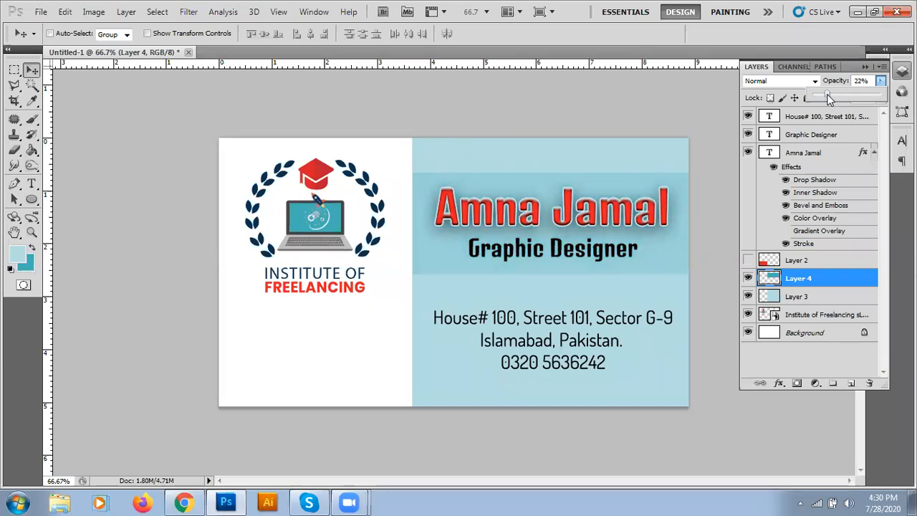
click(657, 114)
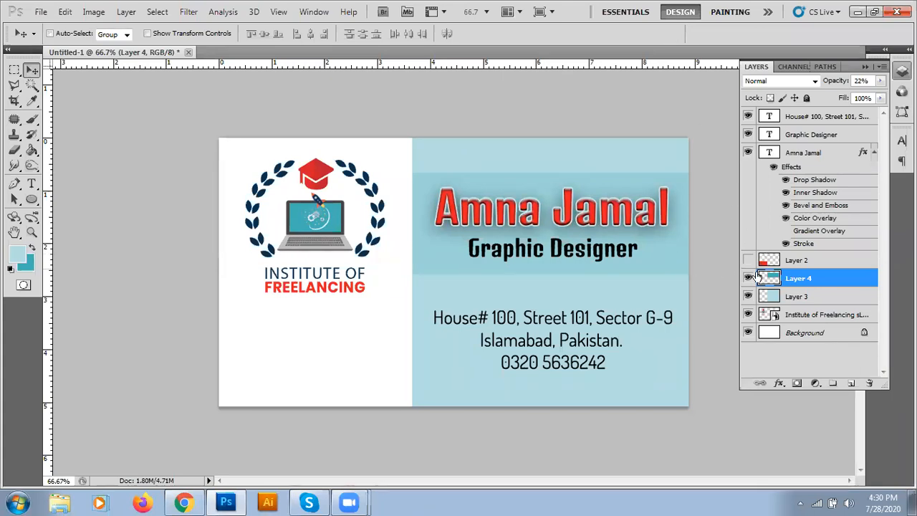
Step: Enable Drop Shadow in Layer 4's Blending Options and apply it
right_click(789, 277)
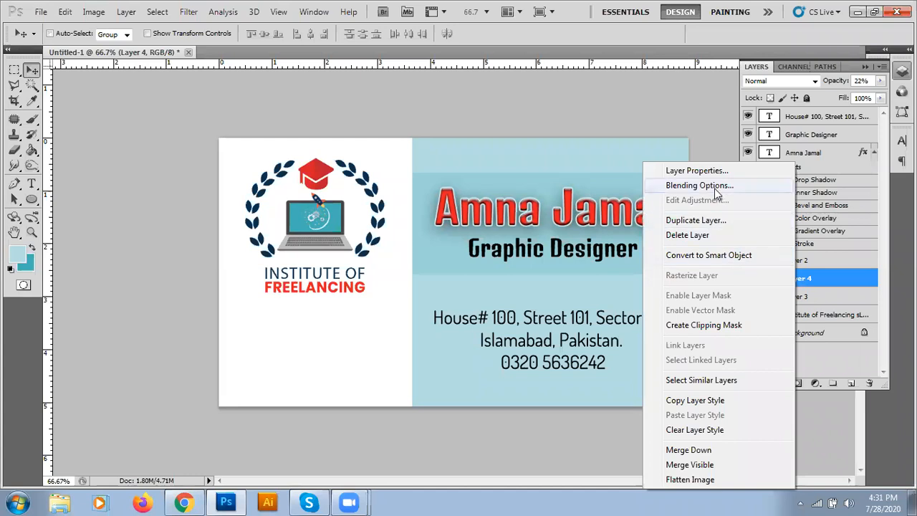
click(714, 187)
click(322, 264)
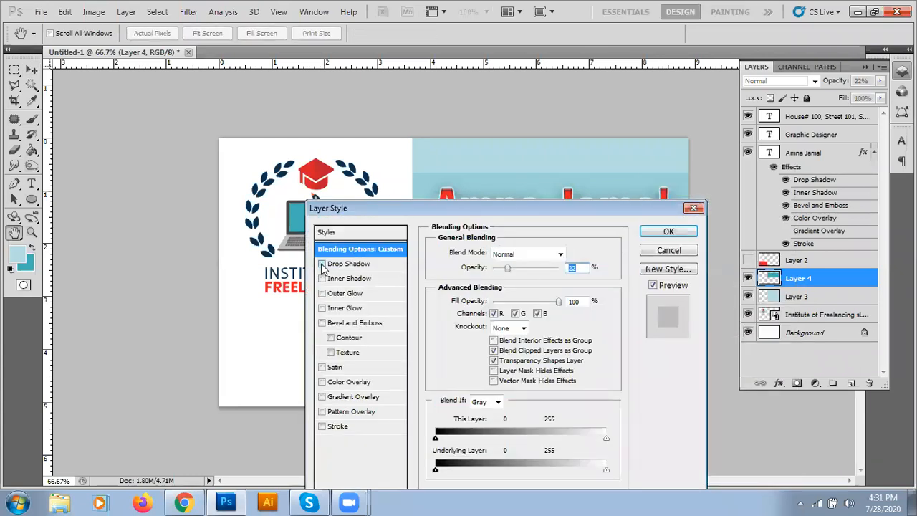
drag(472, 206, 215, 84)
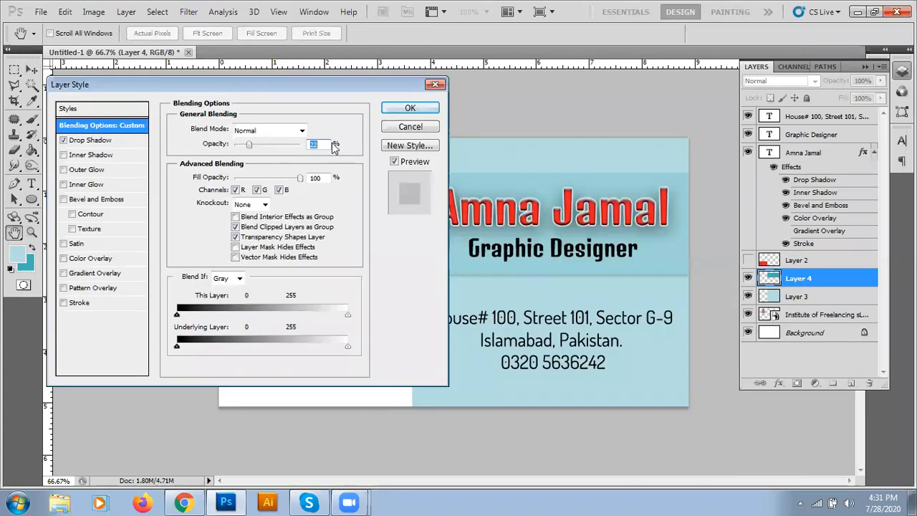
click(411, 108)
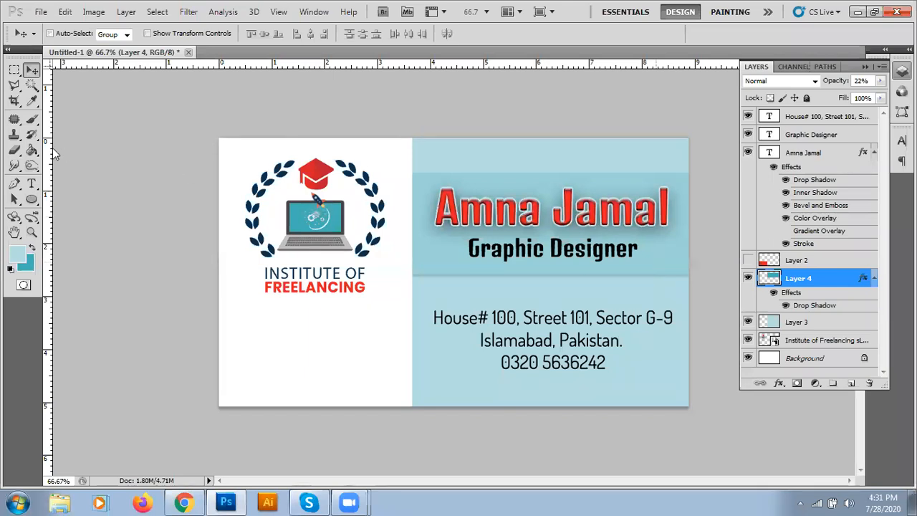
click(32, 186)
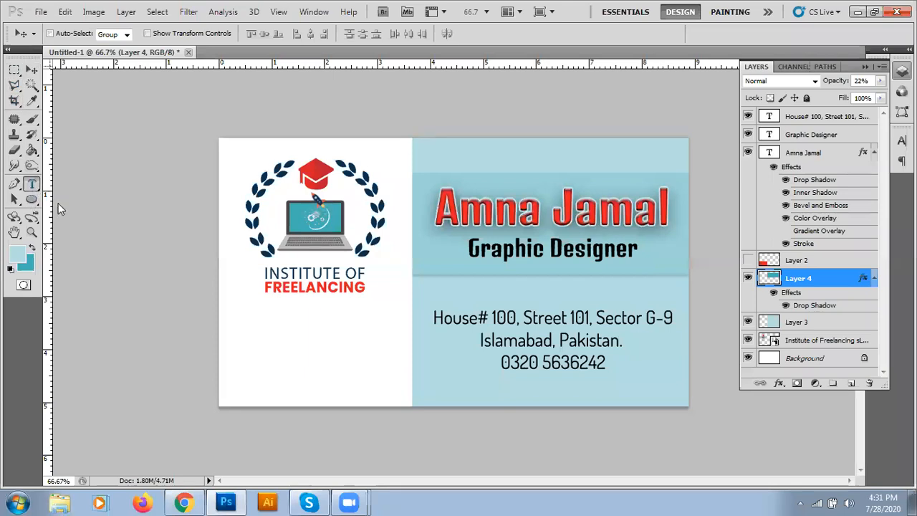
key(d)
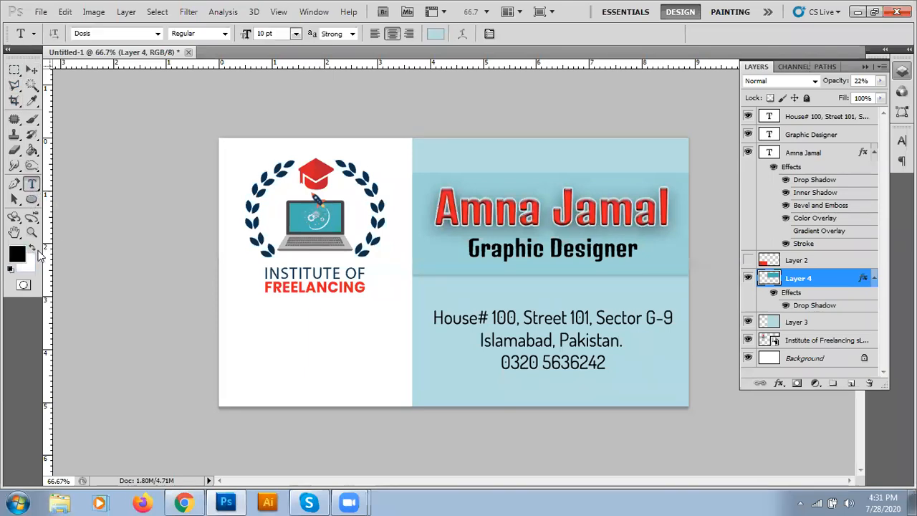
click(243, 342)
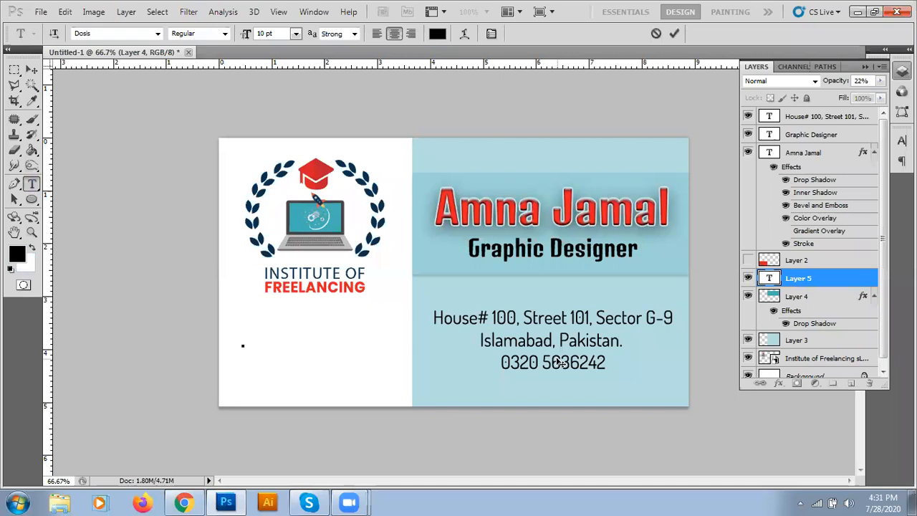
text(pinterest.)
key(BackSpace)
text(com)
drag(290, 370, 340, 374)
click(674, 33)
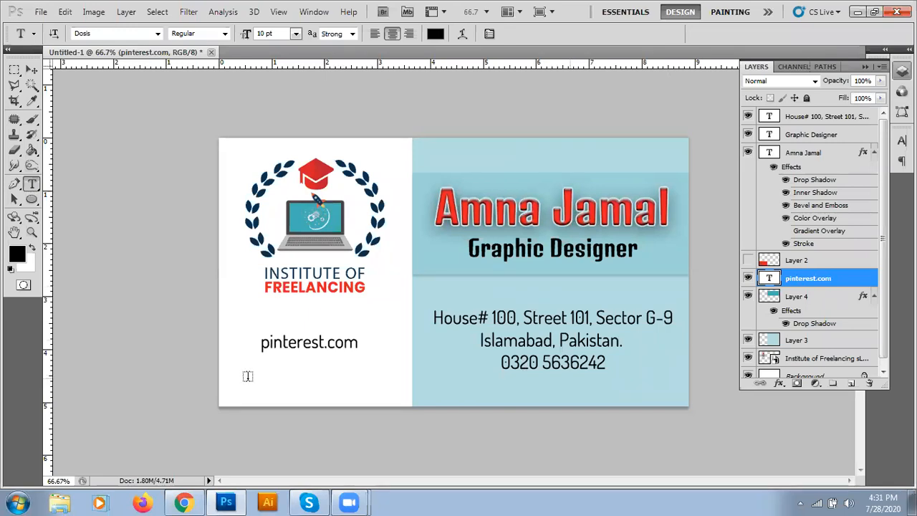
click(320, 343)
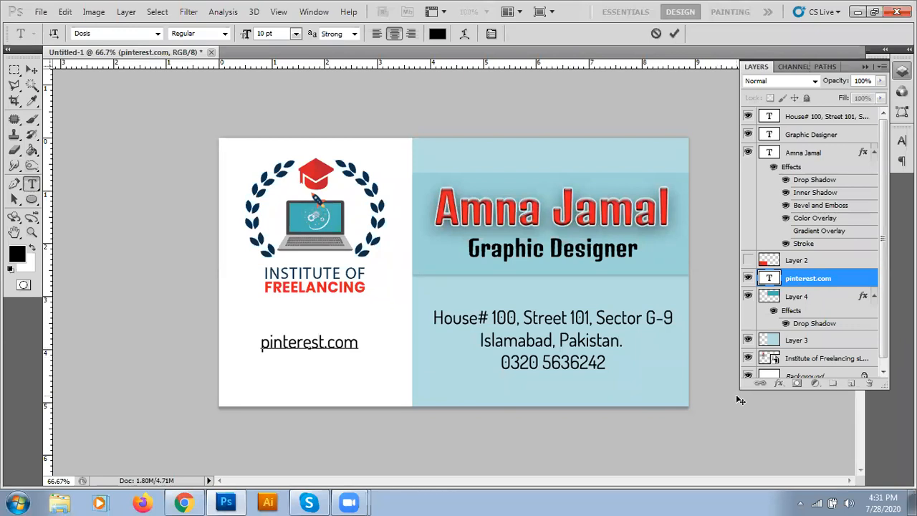
text(behance.net)
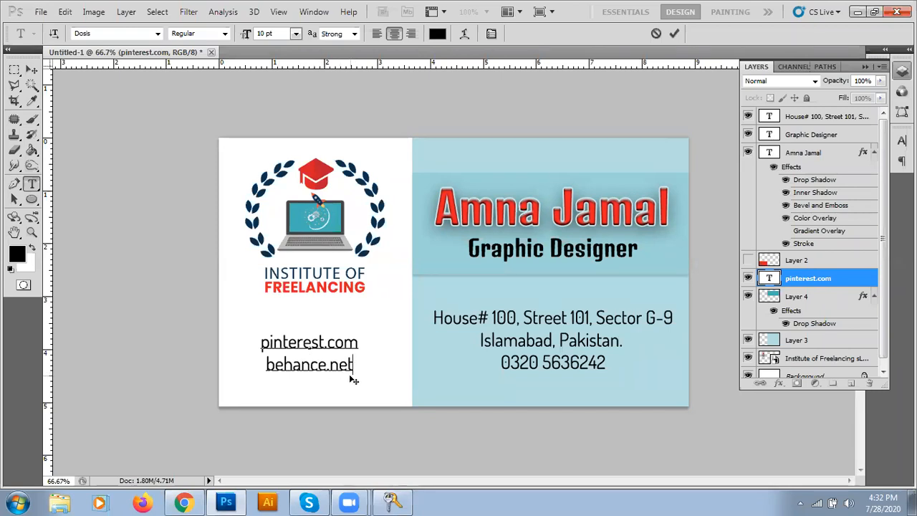
drag(266, 364, 389, 362)
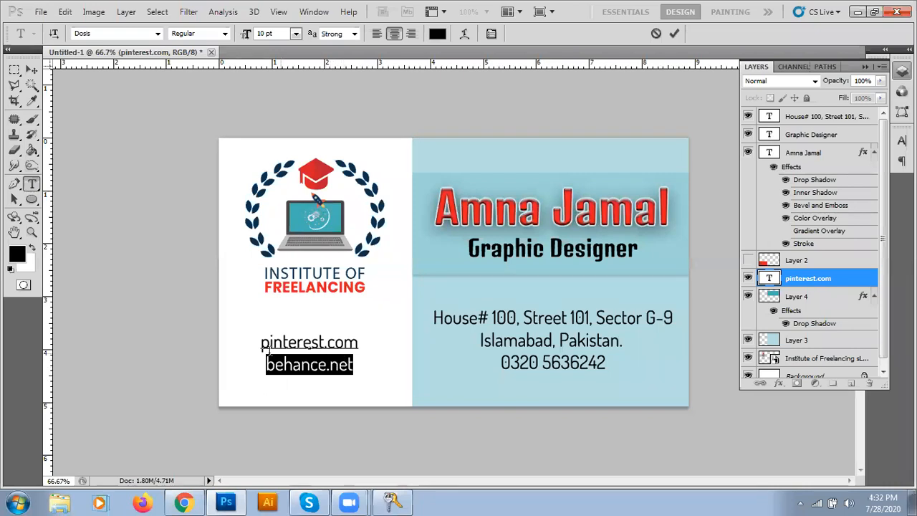
drag(261, 342, 357, 351)
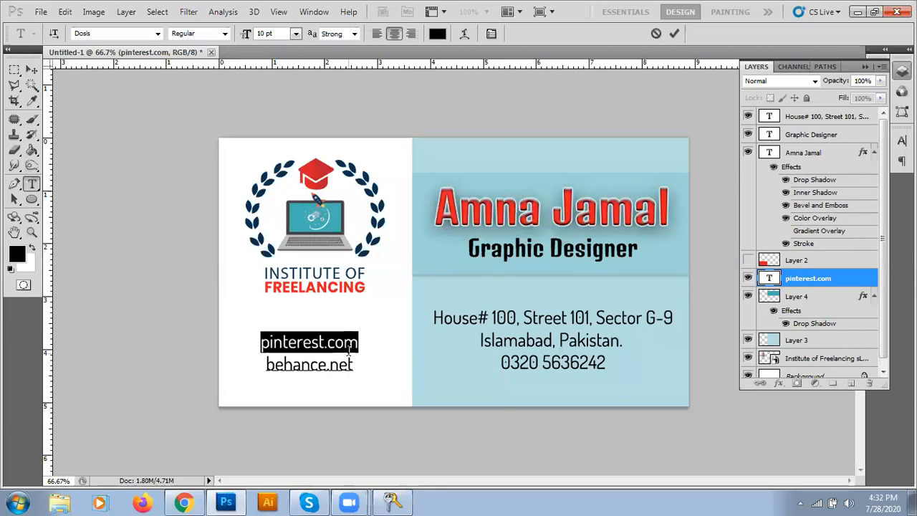
click(657, 33)
key(v)
drag(830, 284, 868, 383)
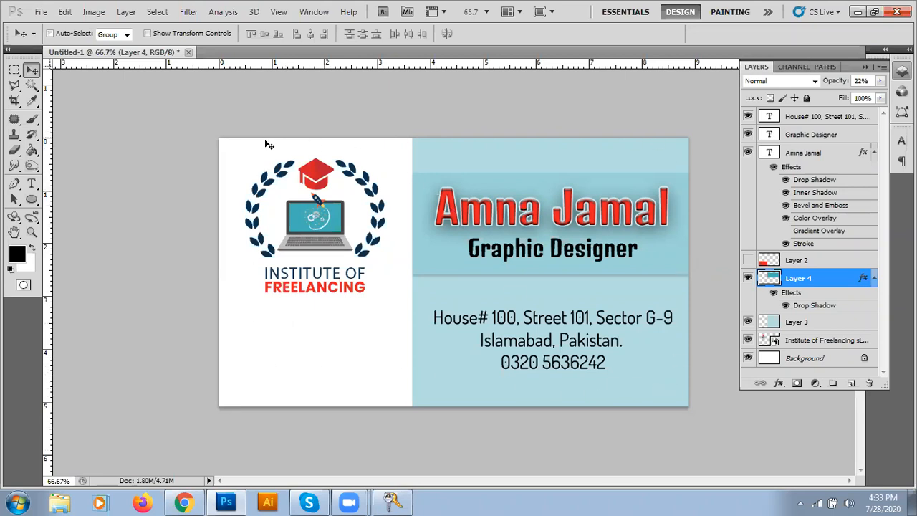
Step: Open File > New, then switch to the browser's visiting card size results
click(41, 12)
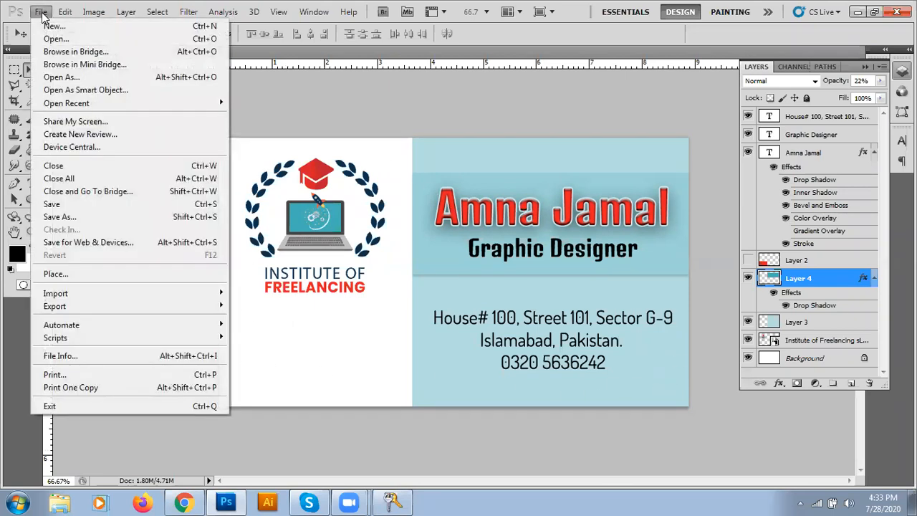
click(45, 28)
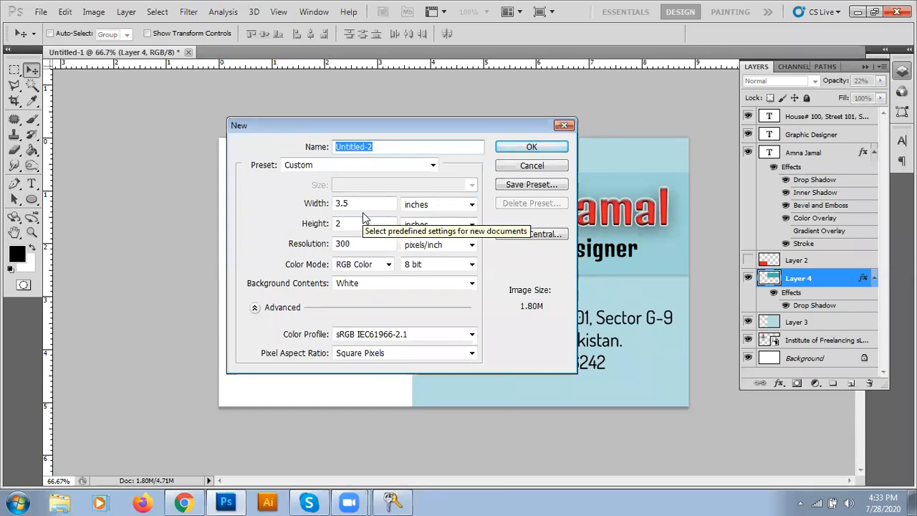
click(188, 500)
Step: Replace 'visiting card' with 'letterhead' in the search, then return to Photoshop
scroll(187, 123, up, 2)
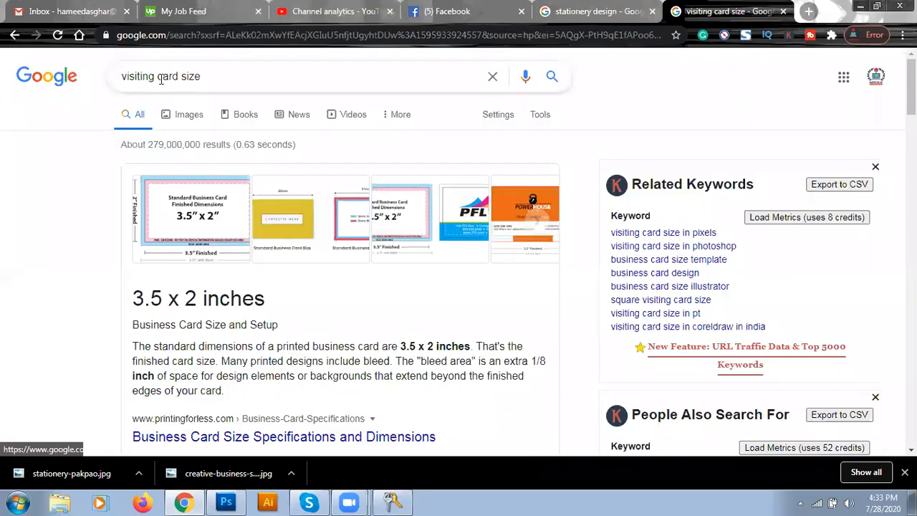
double_click(143, 76)
drag(178, 76, 3, 91)
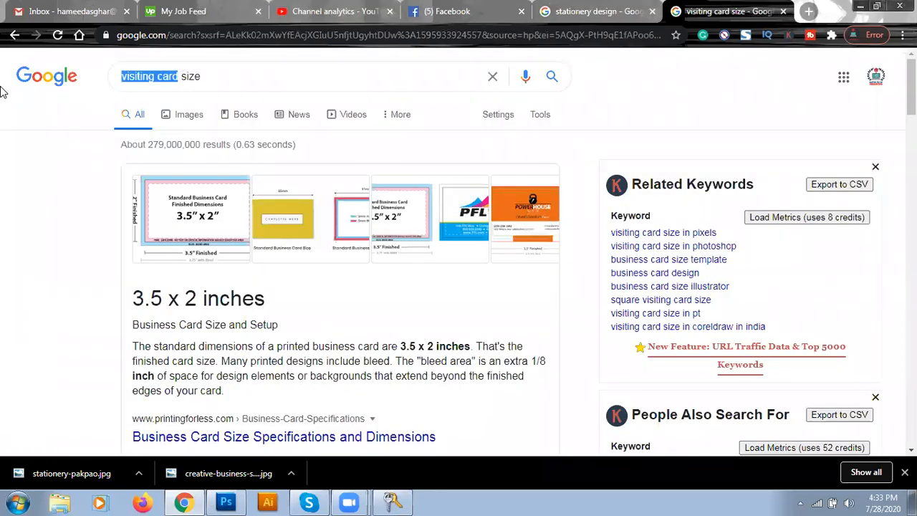
text(letterhead)
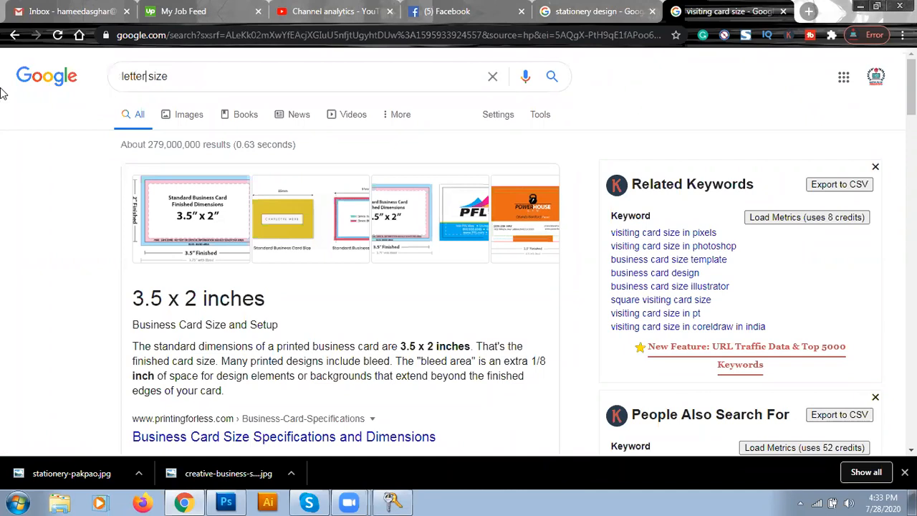
key(Return)
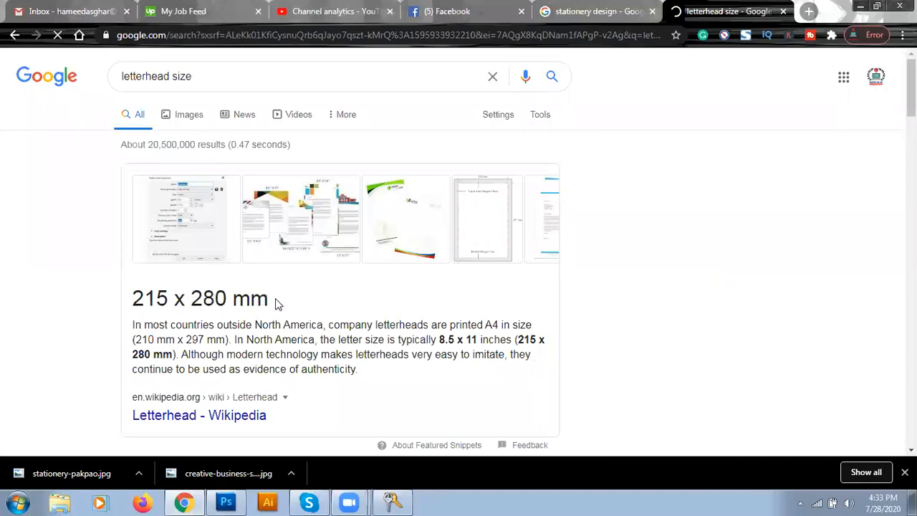
click(242, 500)
Step: Set the new document to 215 × 280 mm at 300 pixels/inch and create it
click(433, 206)
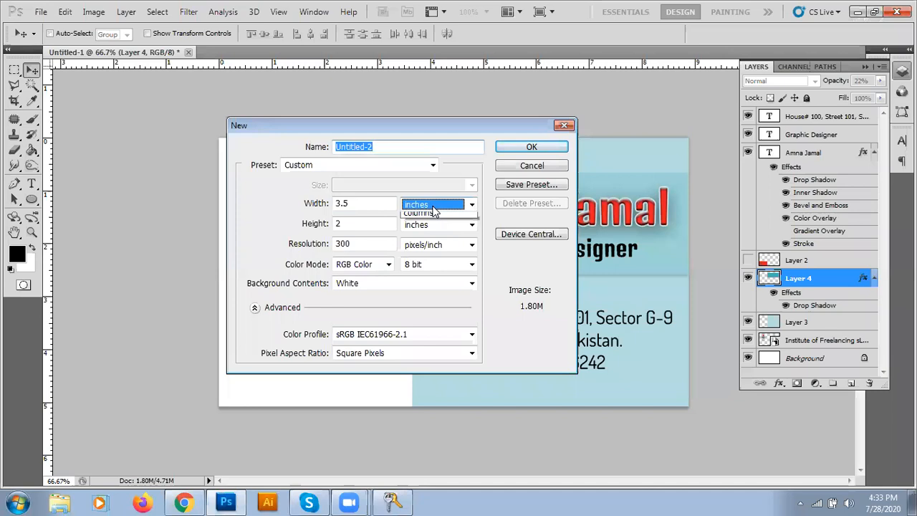
click(430, 243)
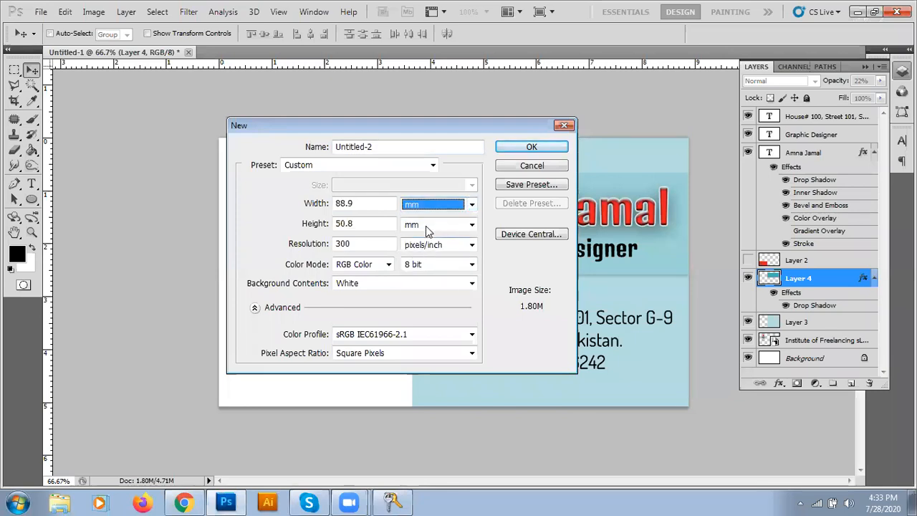
click(392, 207)
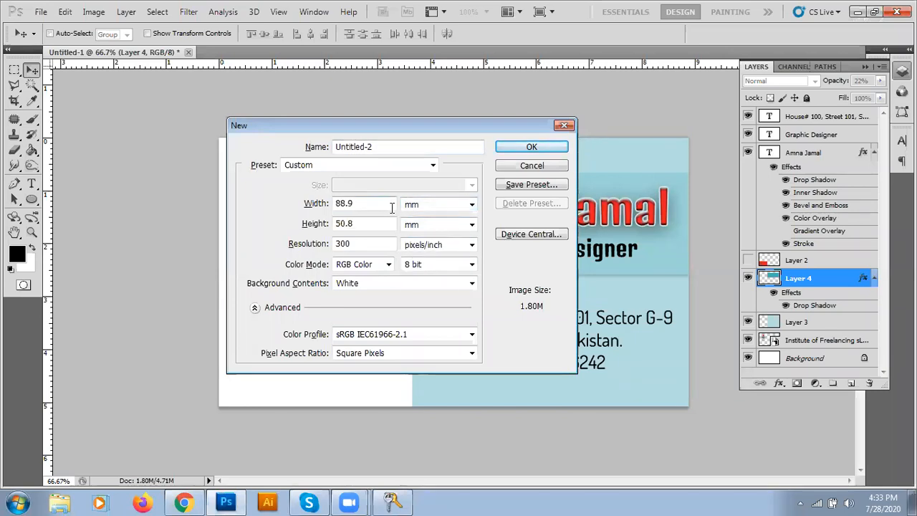
key(alt+Tab)
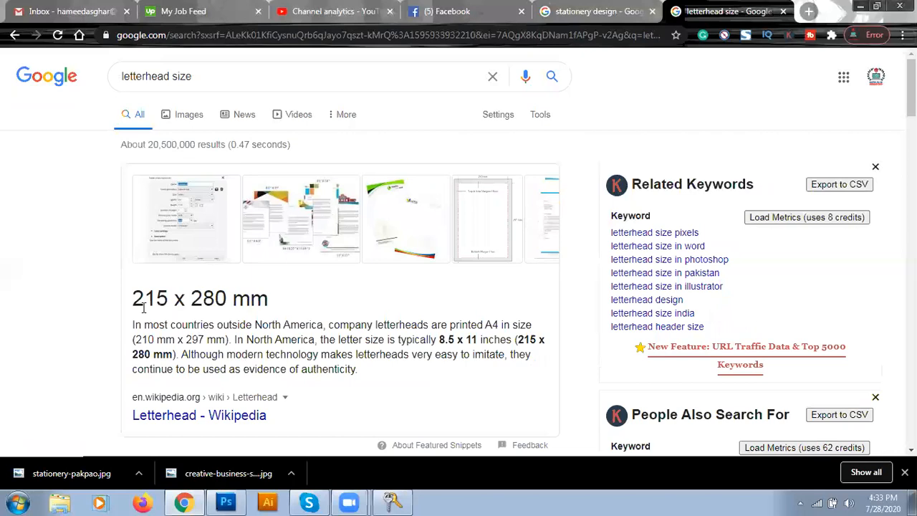
key(alt+Tab)
double_click(367, 204)
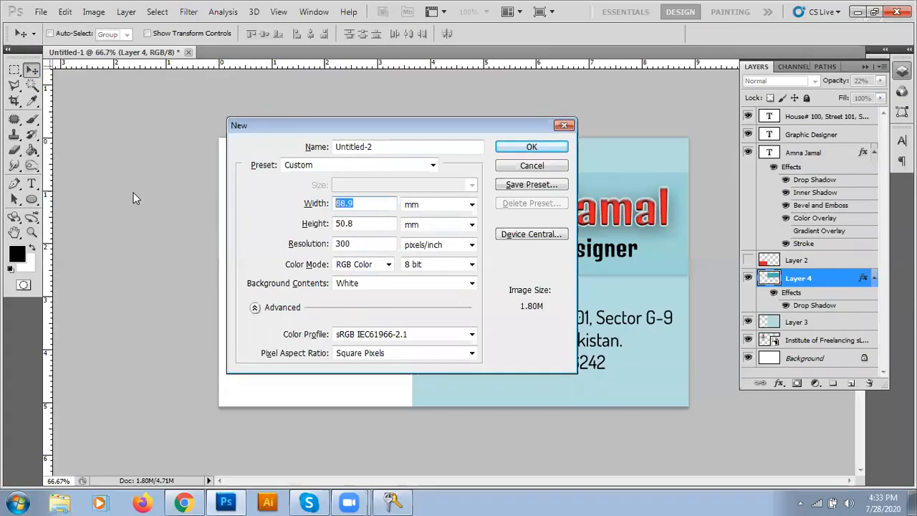
text(215)
key(Tab)
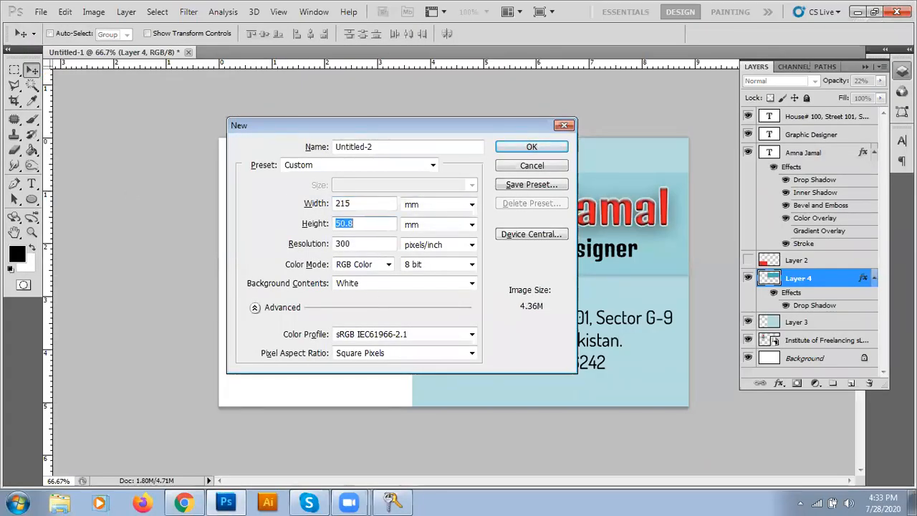
text(280)
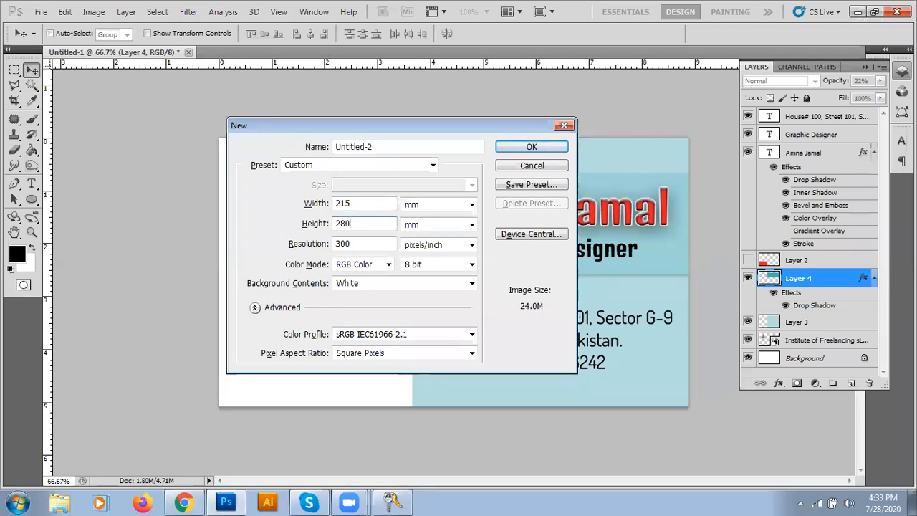
click(353, 244)
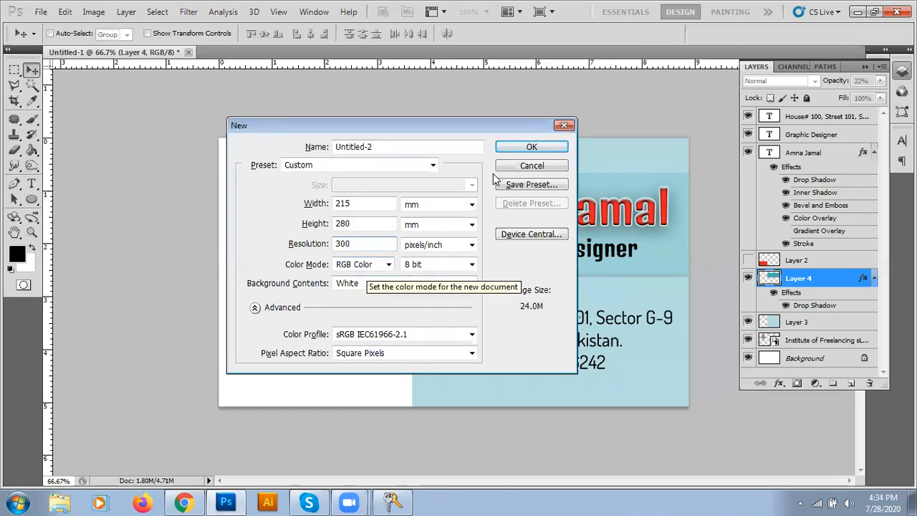
click(522, 147)
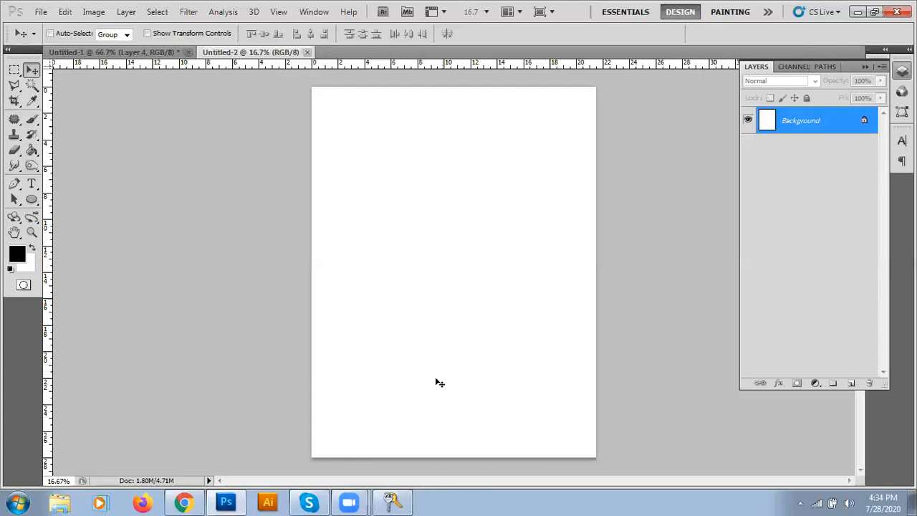
Step: Set the Institute of Freelancing logo layer to 100% opacity and drag it into Untitled-2's top-right corner
click(152, 53)
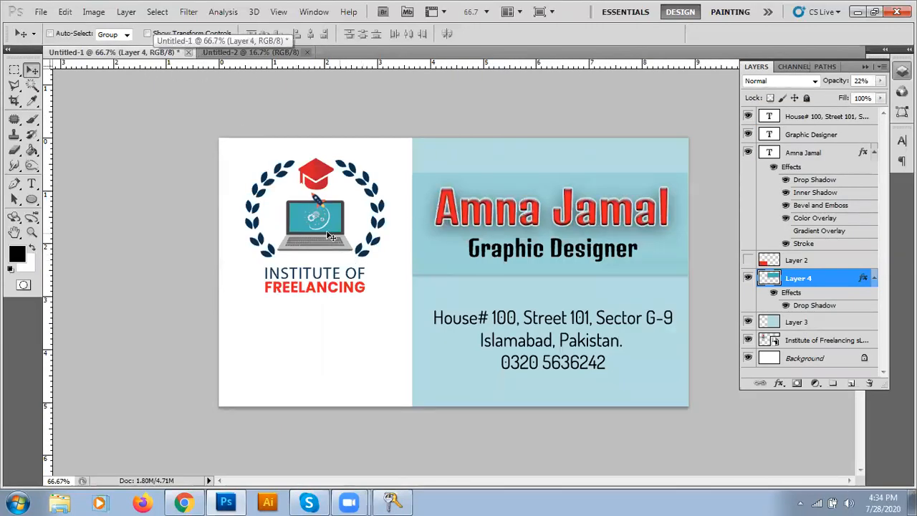
drag(310, 221, 310, 219)
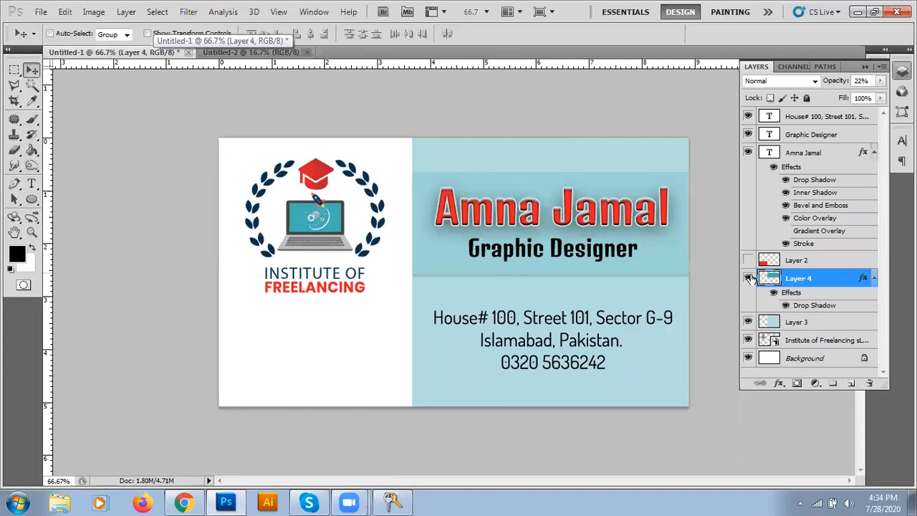
right_click(323, 222)
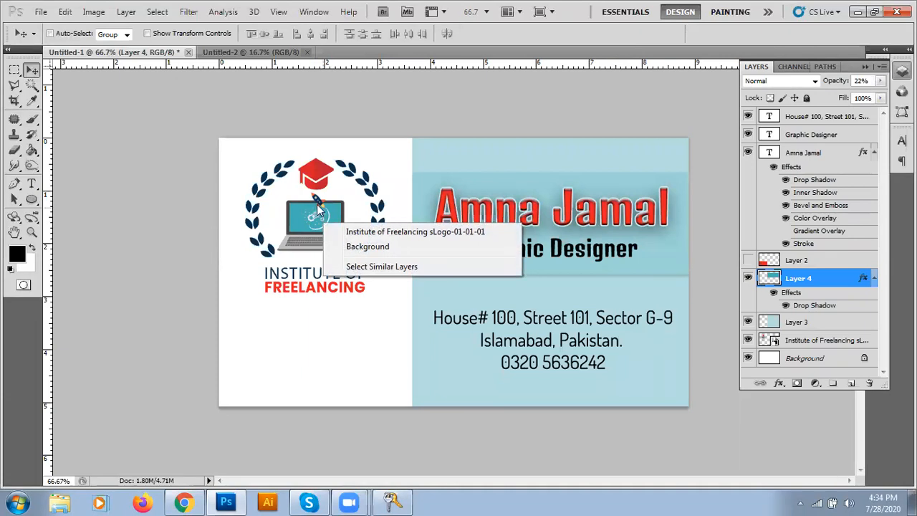
right_click(316, 210)
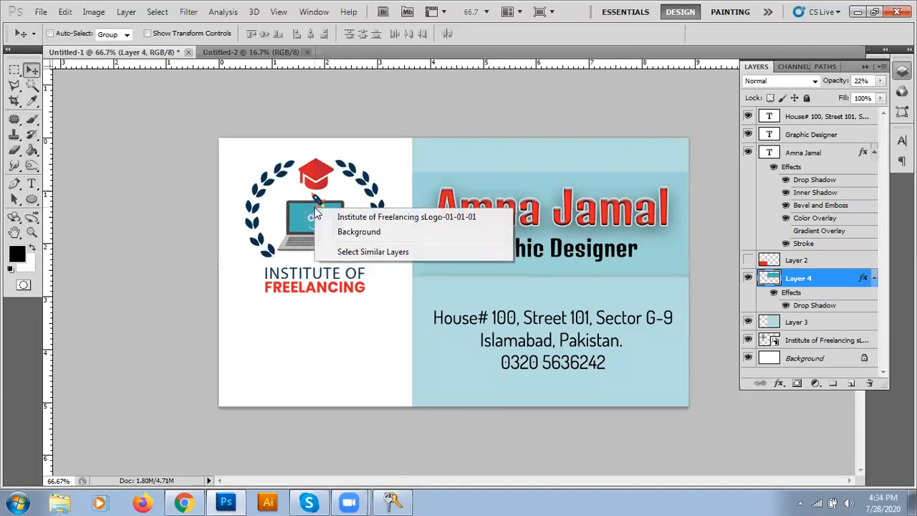
click(419, 218)
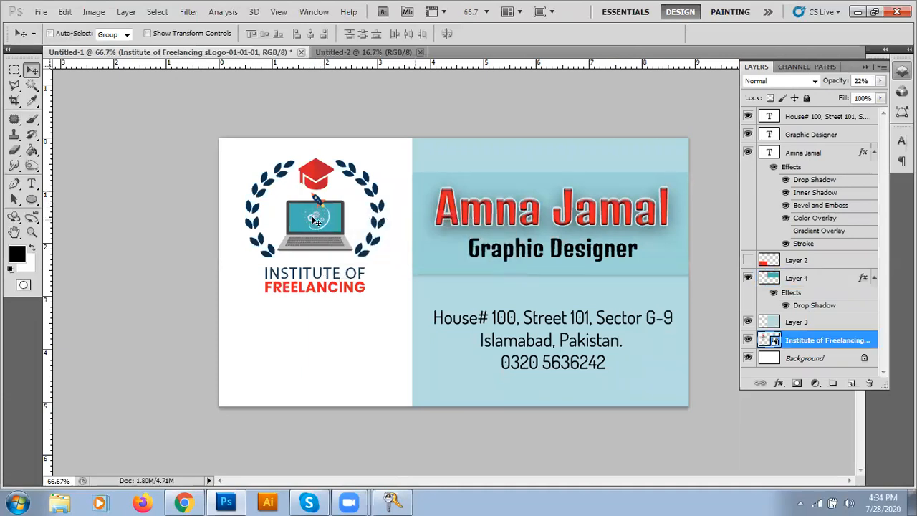
right_click(314, 210)
click(419, 218)
key(0)
drag(315, 230, 452, 308)
drag(560, 172, 573, 114)
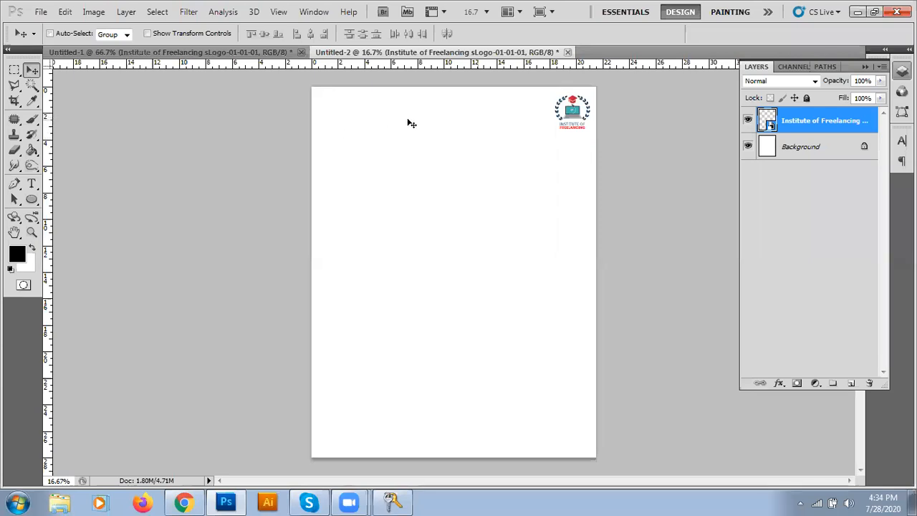
Step: Build a Rectangular Marquee selection down the page, Shift-adding rectangles that step around the corner logo
click(14, 69)
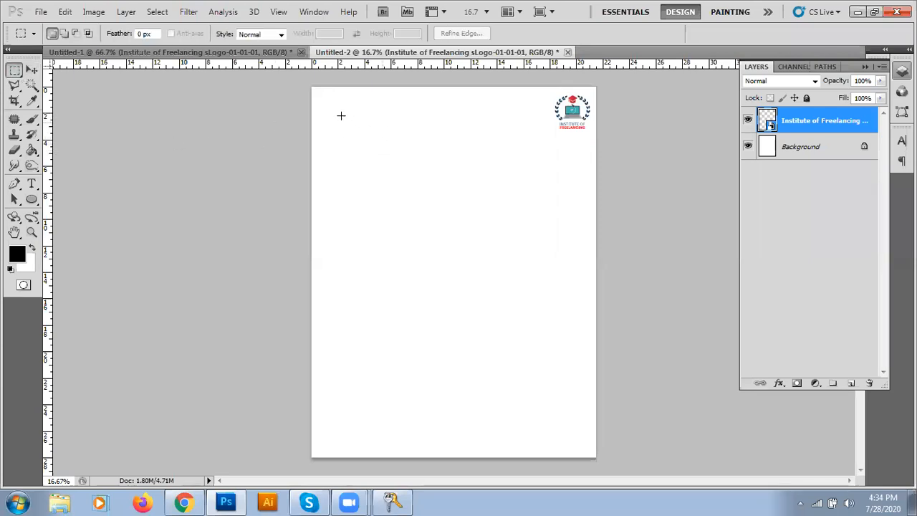
drag(423, 148, 500, 154)
key(ctrl+d)
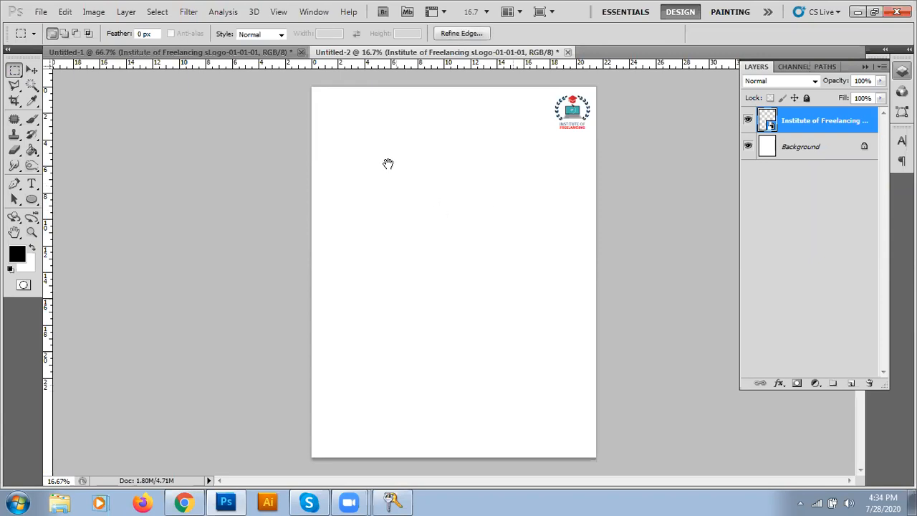
key(shift)
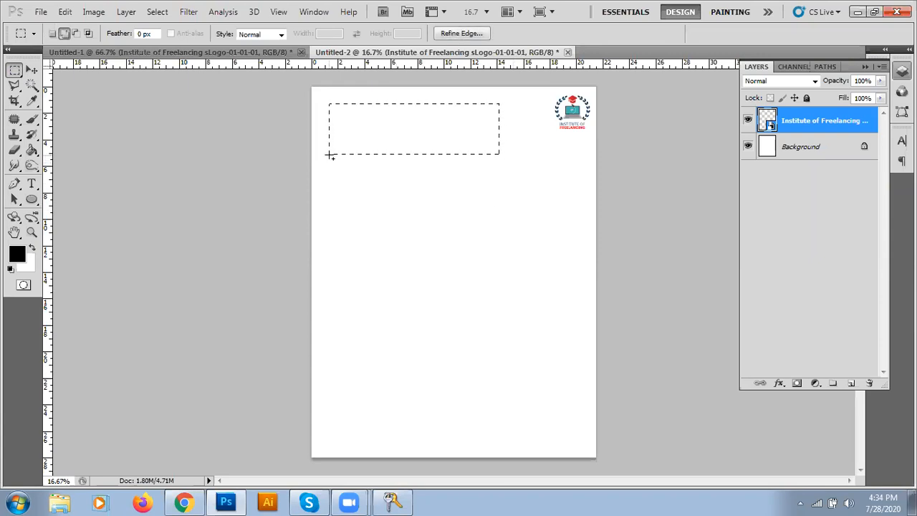
drag(329, 153, 574, 430)
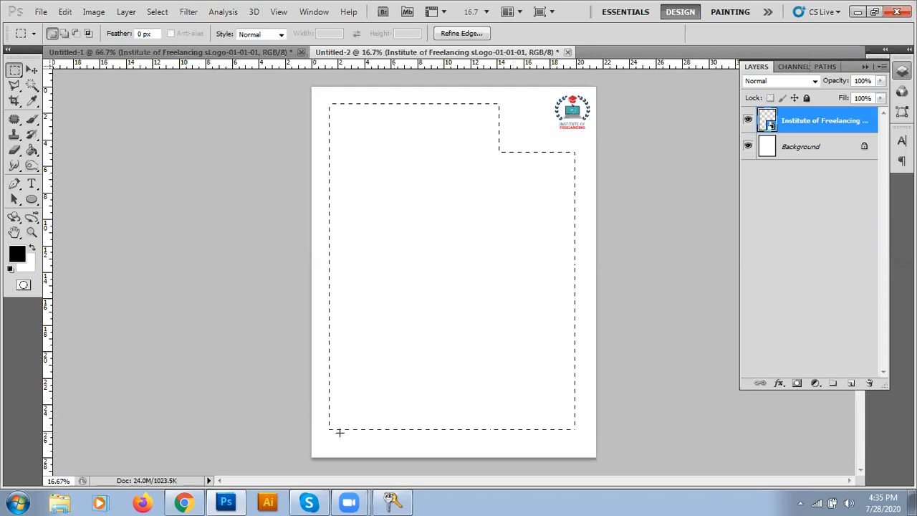
key(shift)
drag(366, 441, 447, 444)
Step: Sample the business card's light blue as the foreground colour with the Eyedropper, then return to Untitled-2
click(204, 54)
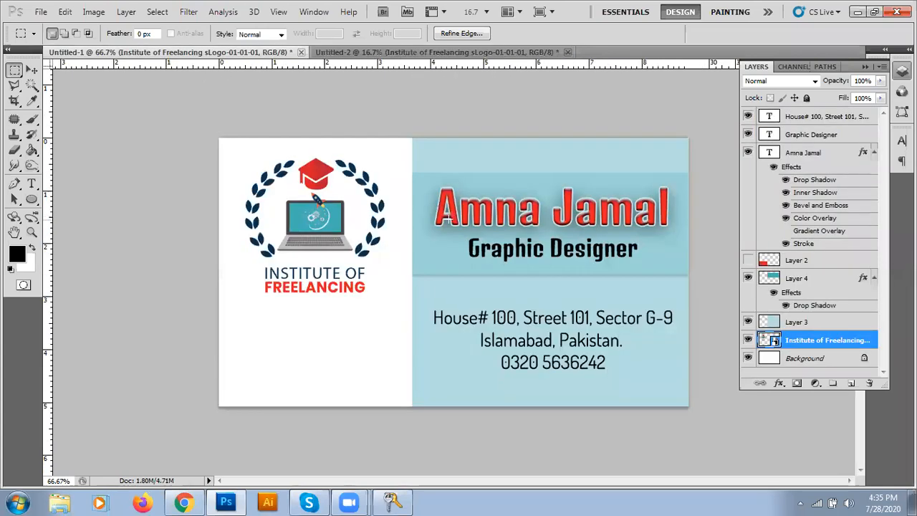
click(31, 69)
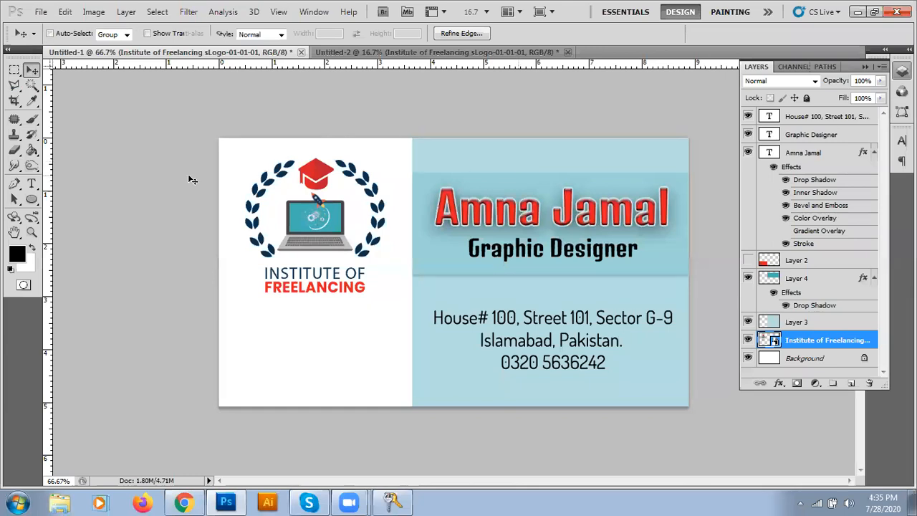
click(32, 100)
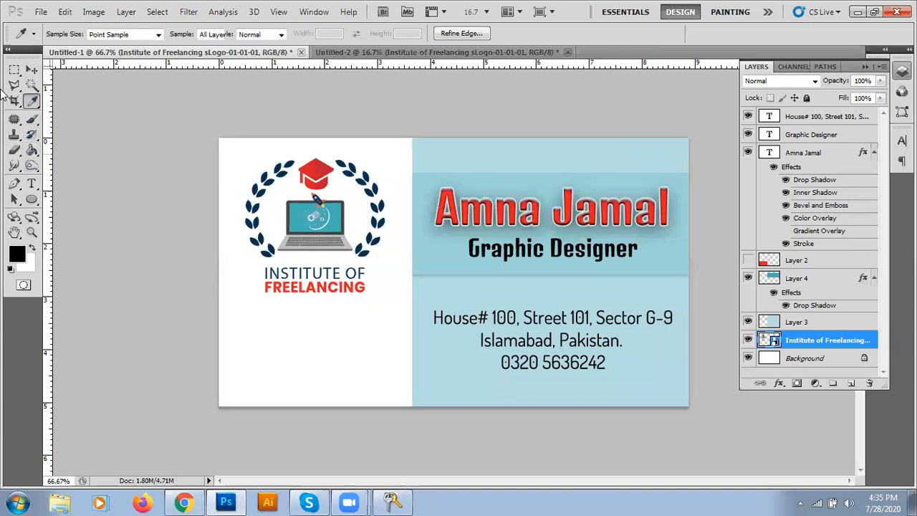
click(516, 149)
click(351, 53)
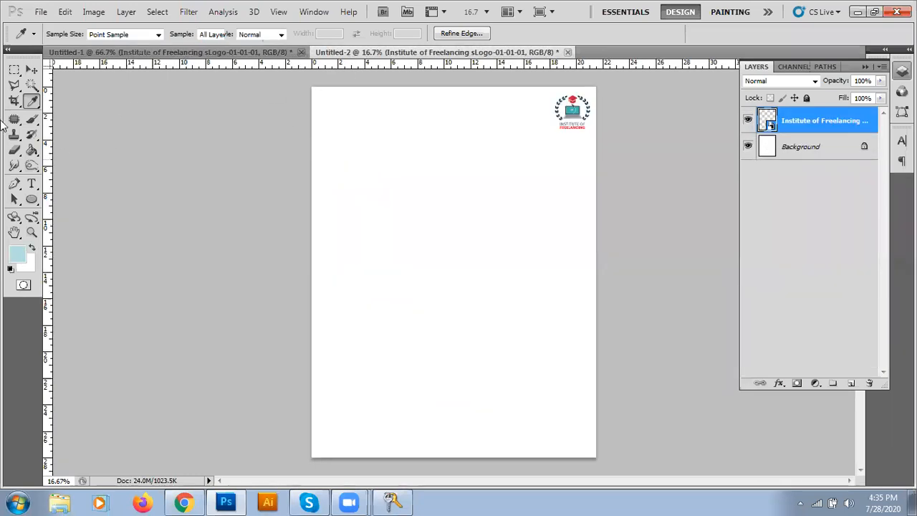
Step: Fill a full-width band along the page bottom with light blue on new Layer 1
click(14, 69)
drag(312, 88, 625, 286)
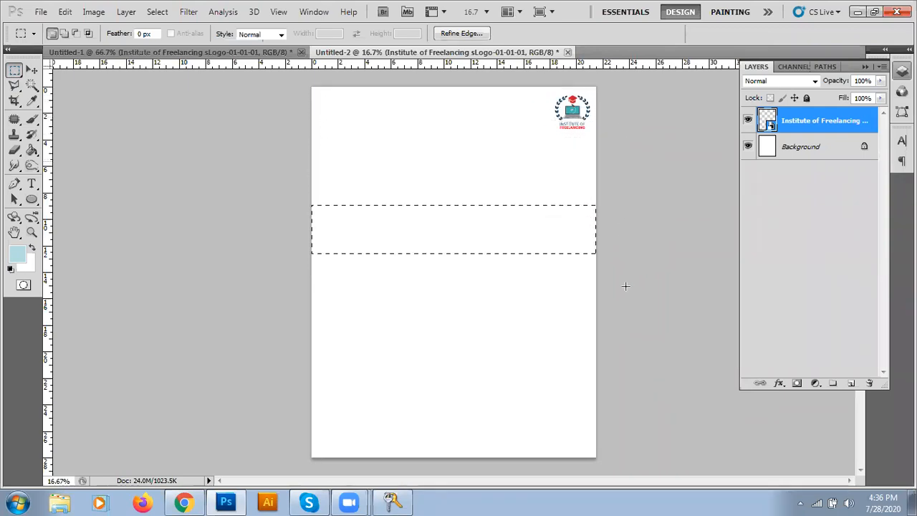
drag(622, 469, 622, 496)
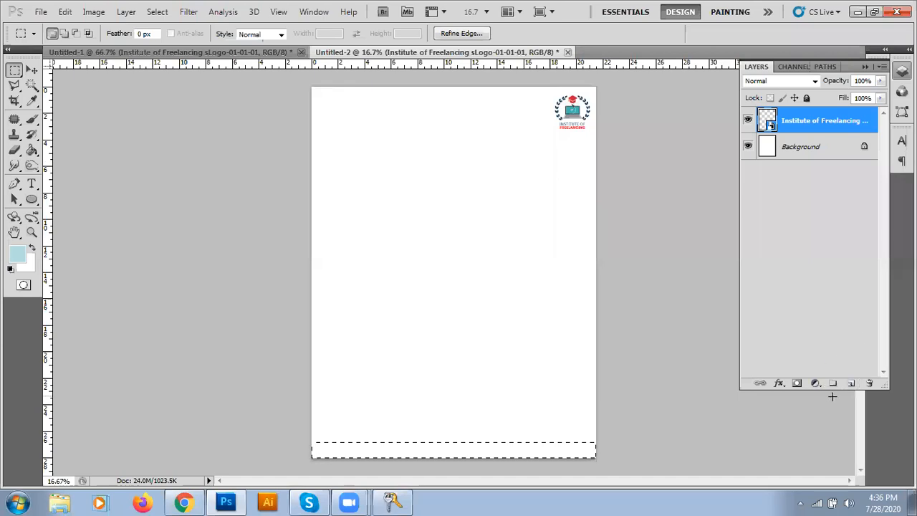
click(851, 384)
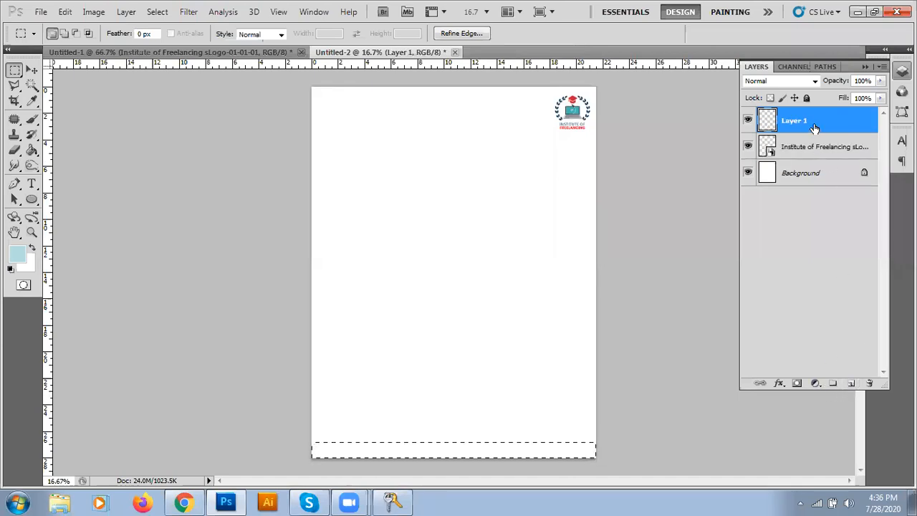
key(alt+BackSpace)
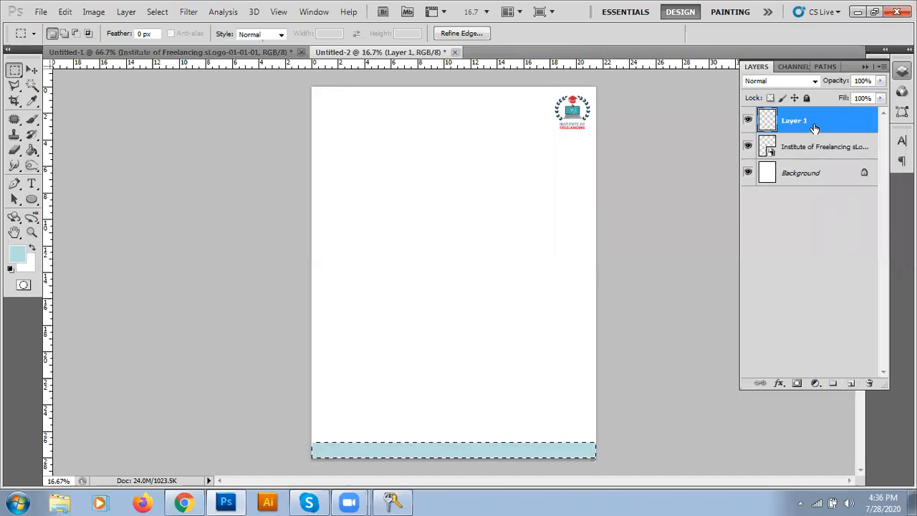
key(ctrl+d)
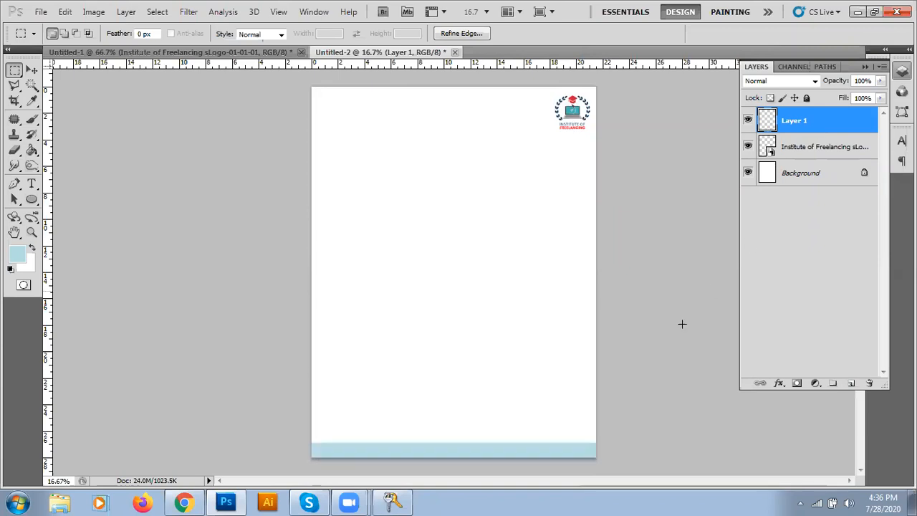
key(v)
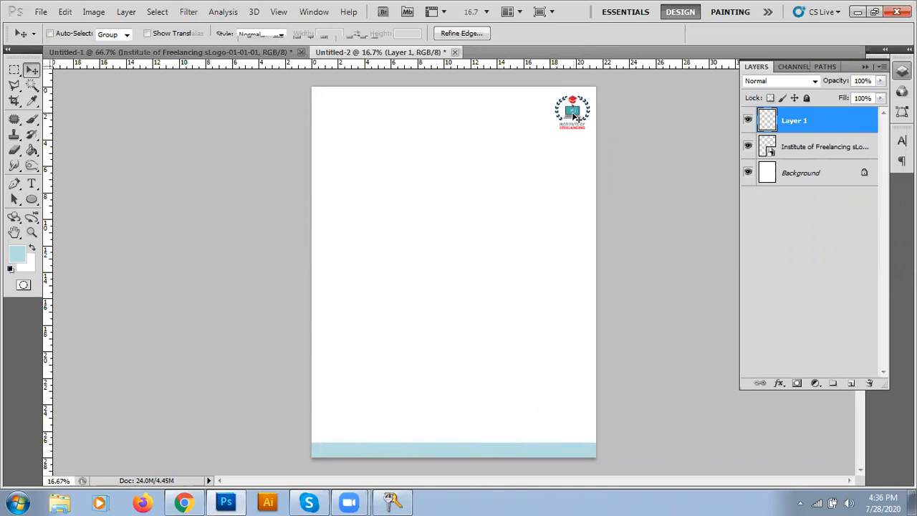
Step: Duplicate the logo layer, centre the copy on the page and scale it up about 473%
drag(817, 155, 850, 383)
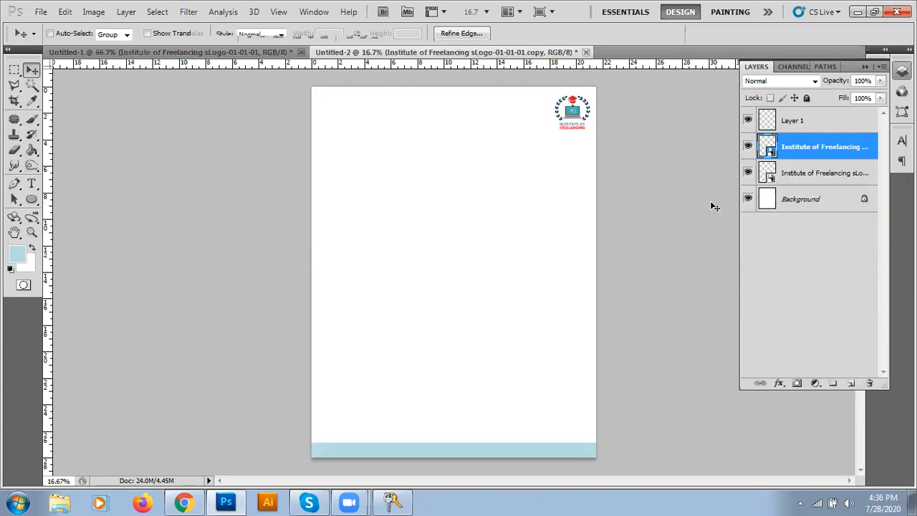
drag(565, 123, 452, 266)
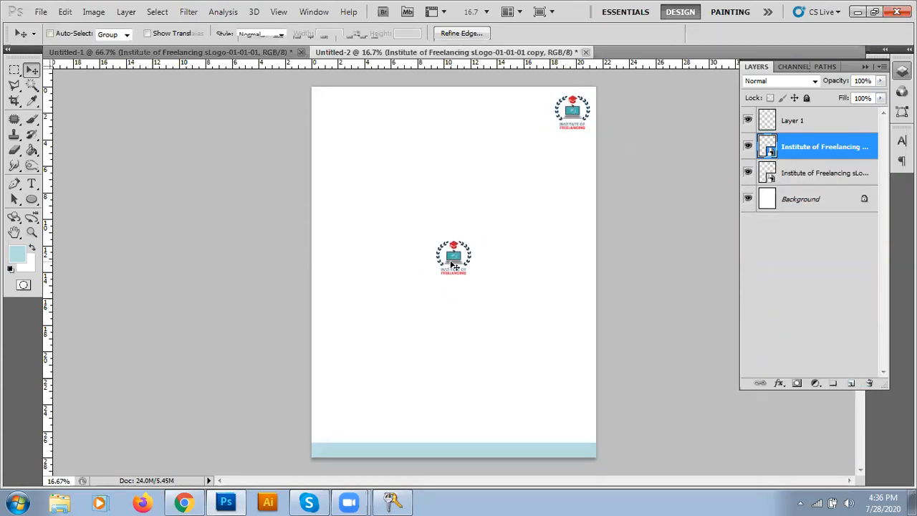
key(ctrl+t)
drag(479, 283, 619, 424)
drag(492, 289, 493, 301)
key(Return)
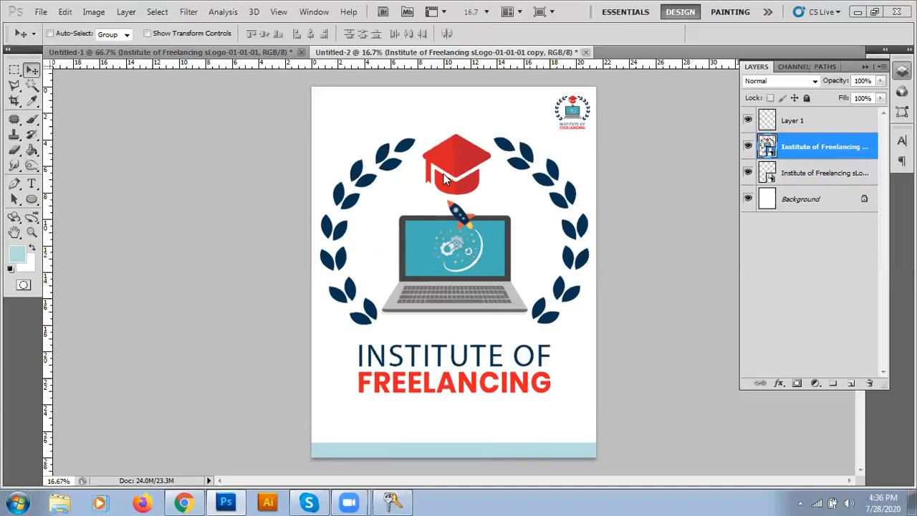
Step: Rasterize the enlarged logo copy layer and convert it to a Smart Object
click(94, 12)
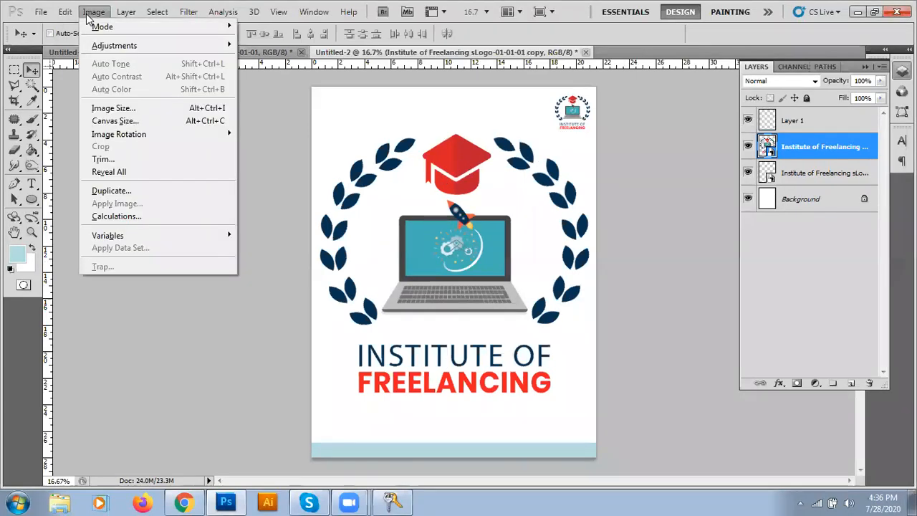
mouse_move(98, 49)
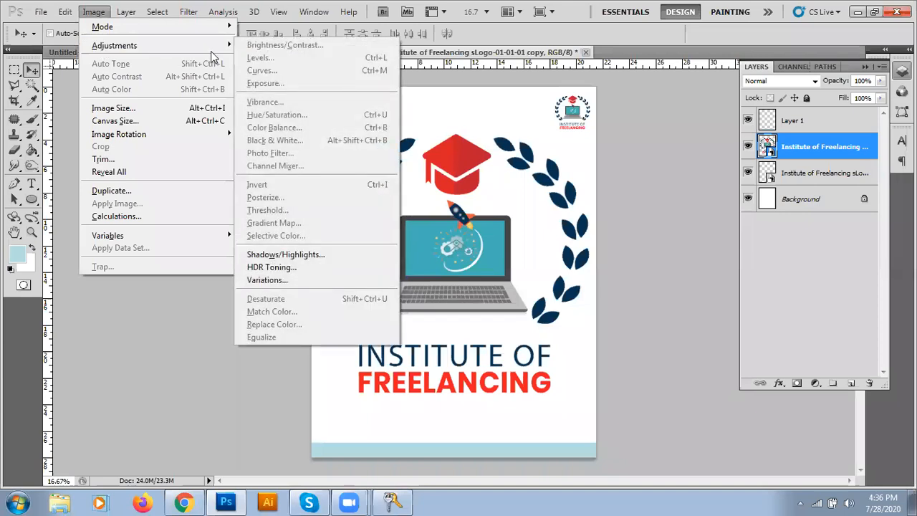
click(791, 152)
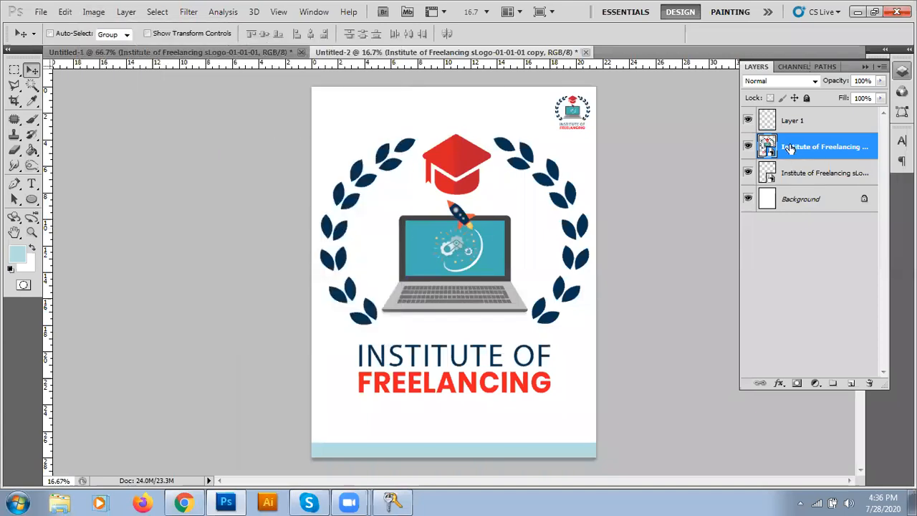
right_click(791, 151)
click(699, 276)
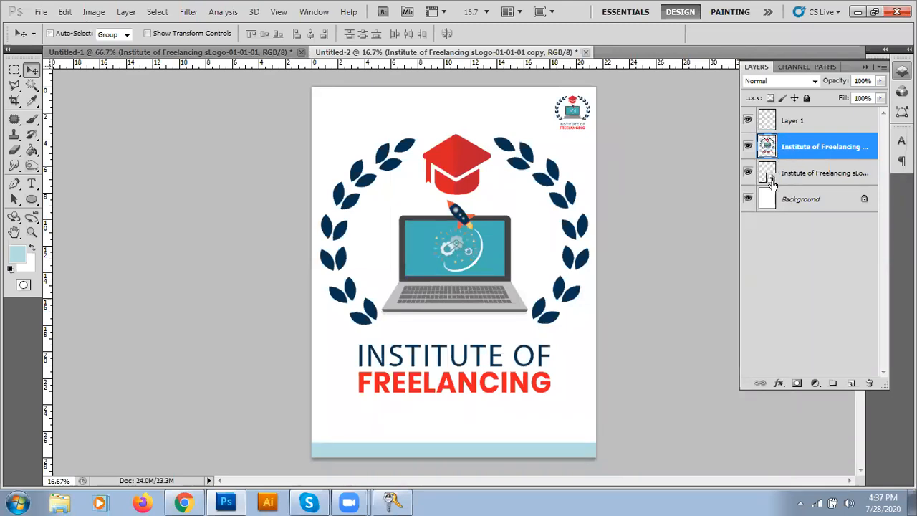
right_click(792, 147)
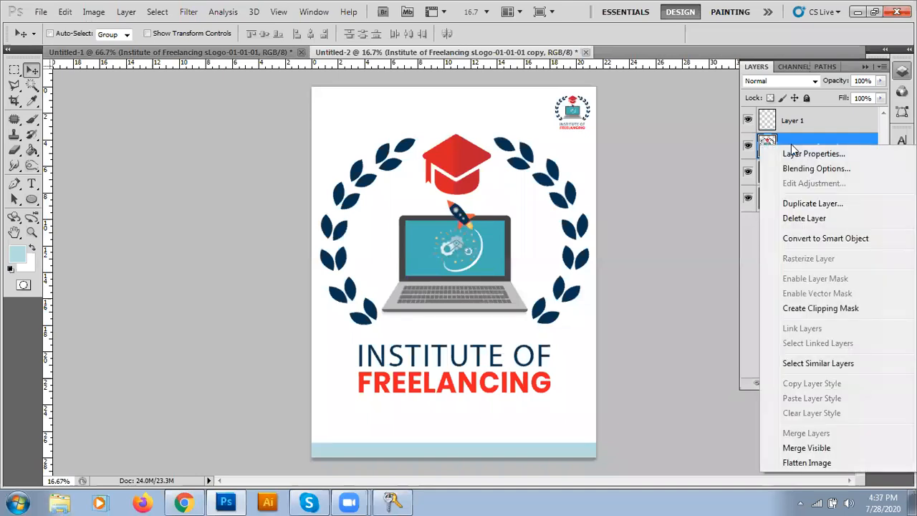
click(803, 239)
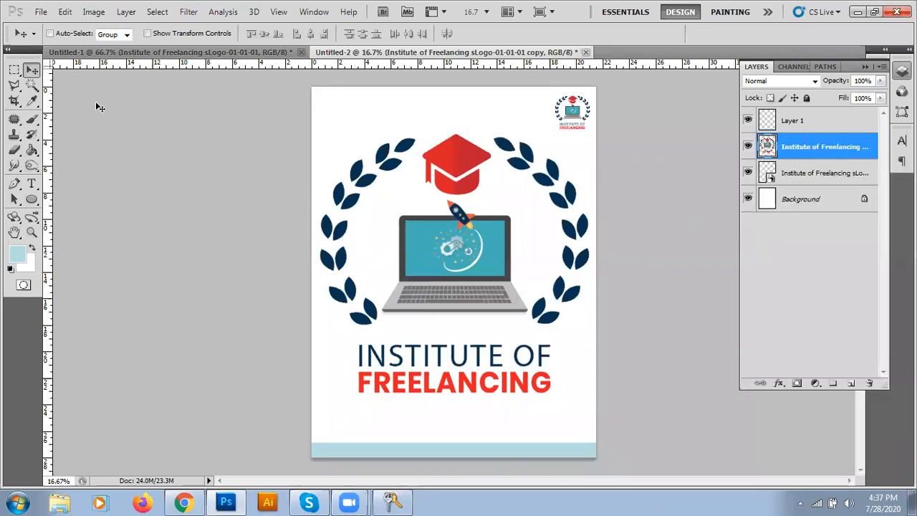
Step: Apply Image > Adjustments > Black & White to the logo copy
click(94, 12)
mouse_move(104, 46)
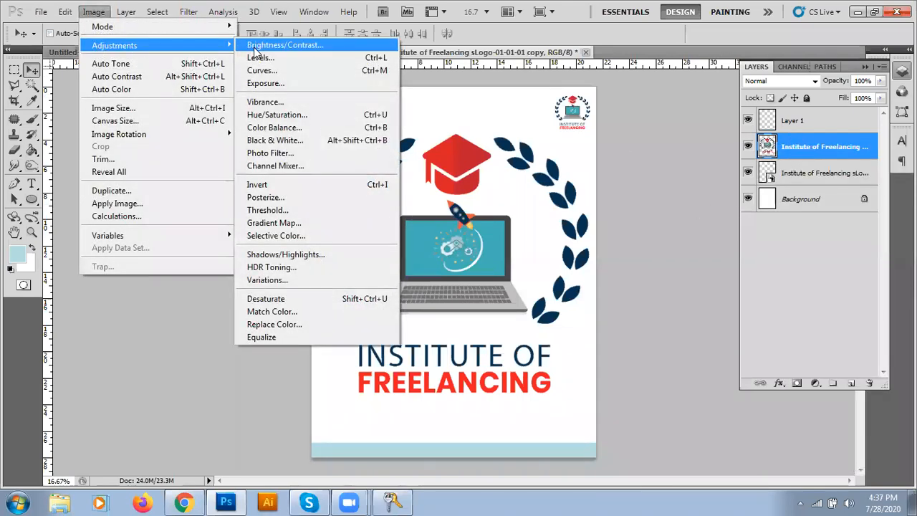
click(280, 143)
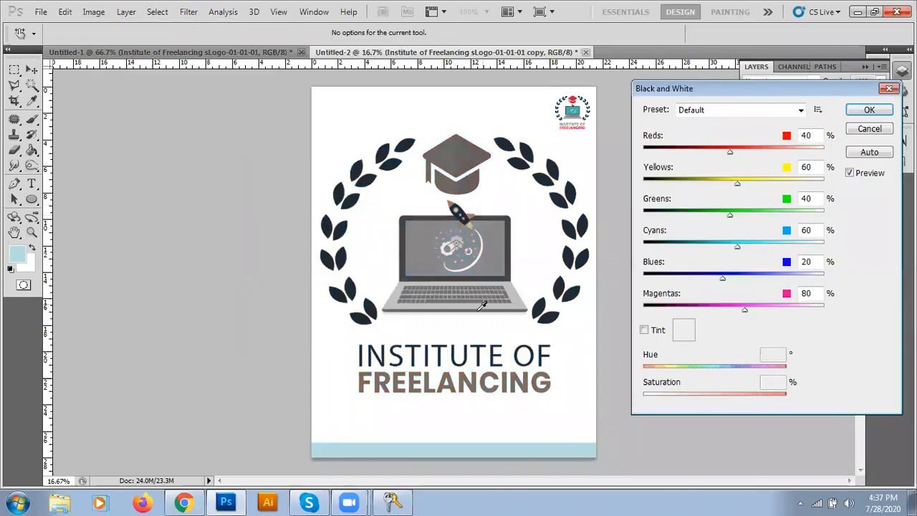
click(864, 111)
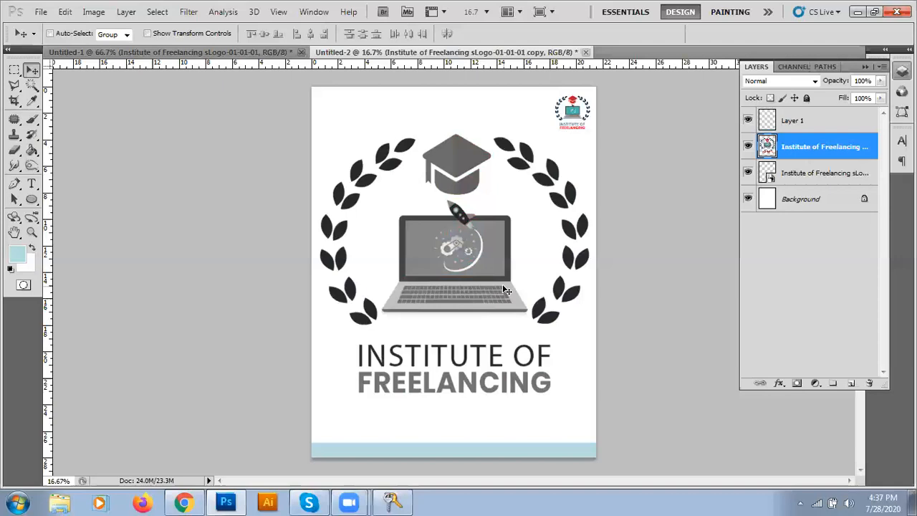
Step: Lower the large logo copy's opacity to 10% and hide its layer
click(881, 80)
drag(882, 97, 821, 101)
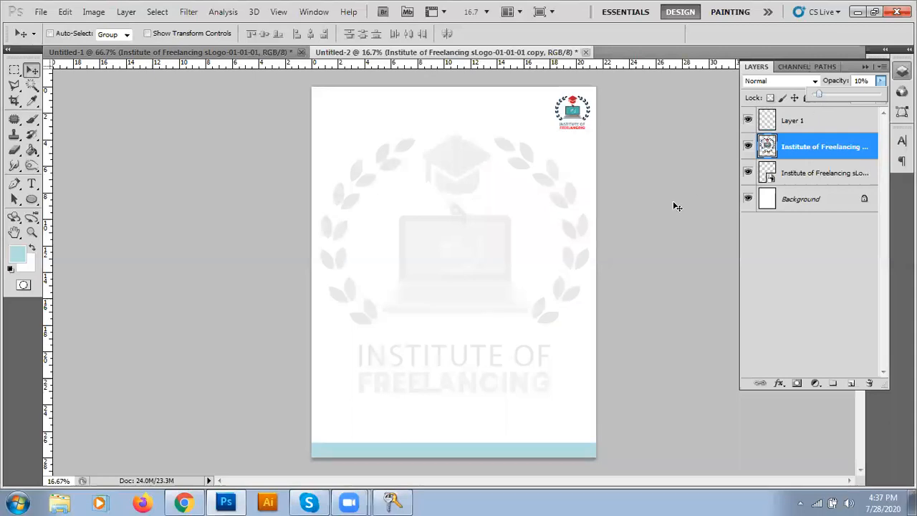
click(653, 200)
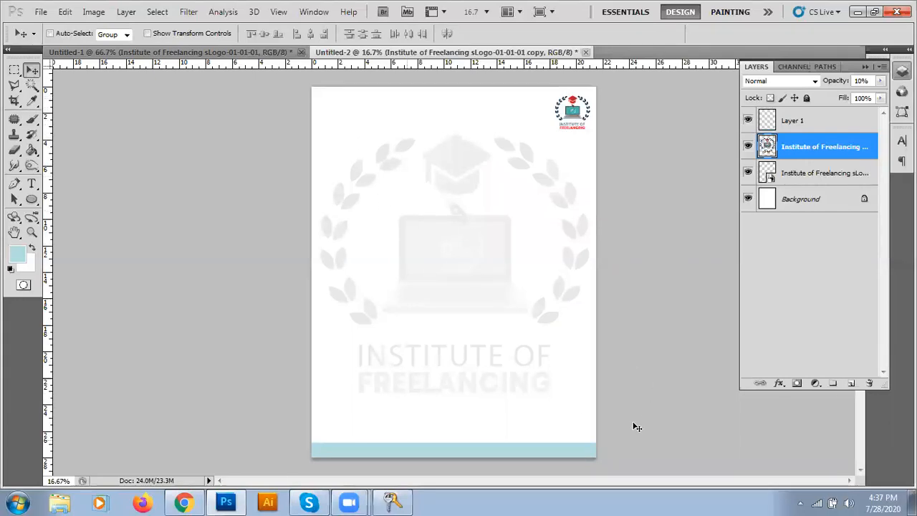
click(748, 148)
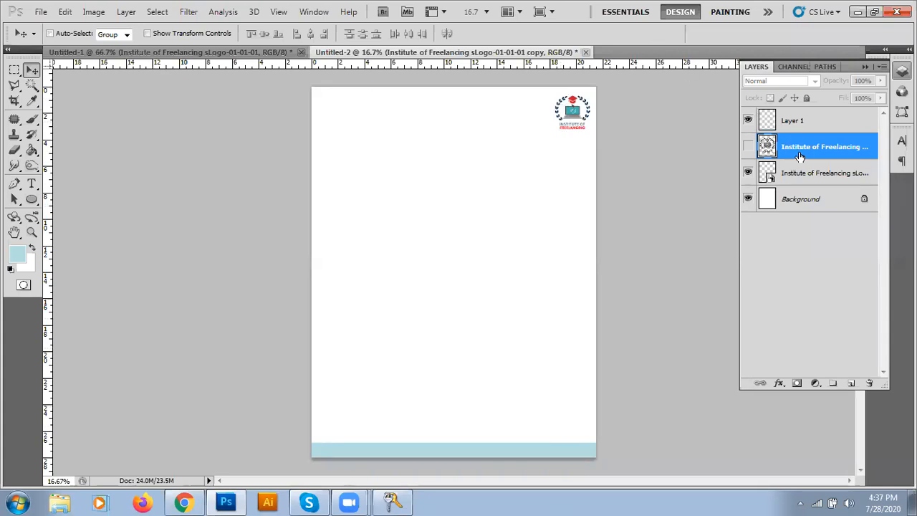
Step: Fill a strip along the page's right edge with light blue on new Layer 2
click(791, 123)
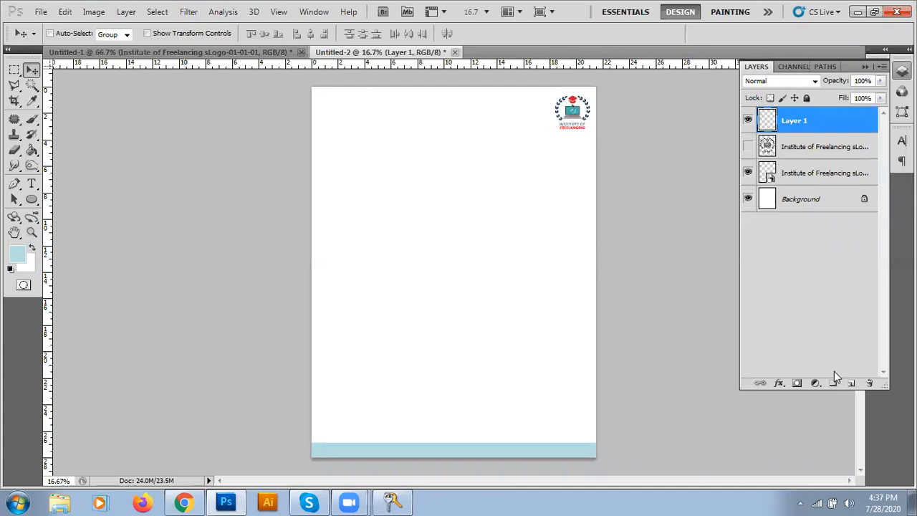
click(851, 384)
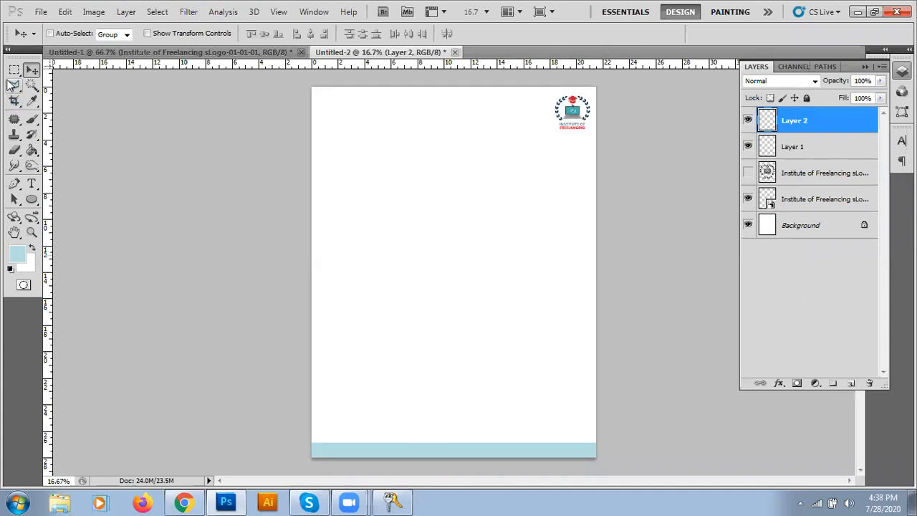
click(14, 69)
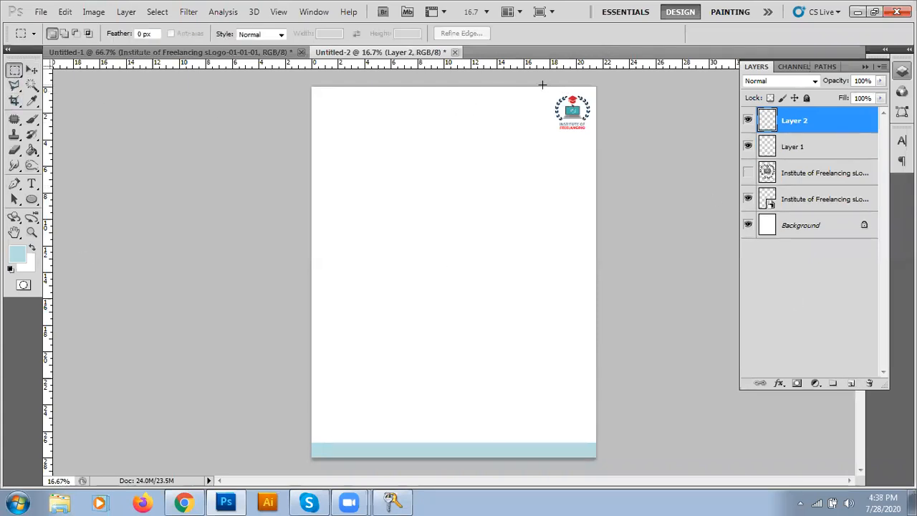
drag(611, 456, 616, 458)
key(alt+BackSpace)
key(ctrl+d)
key(v)
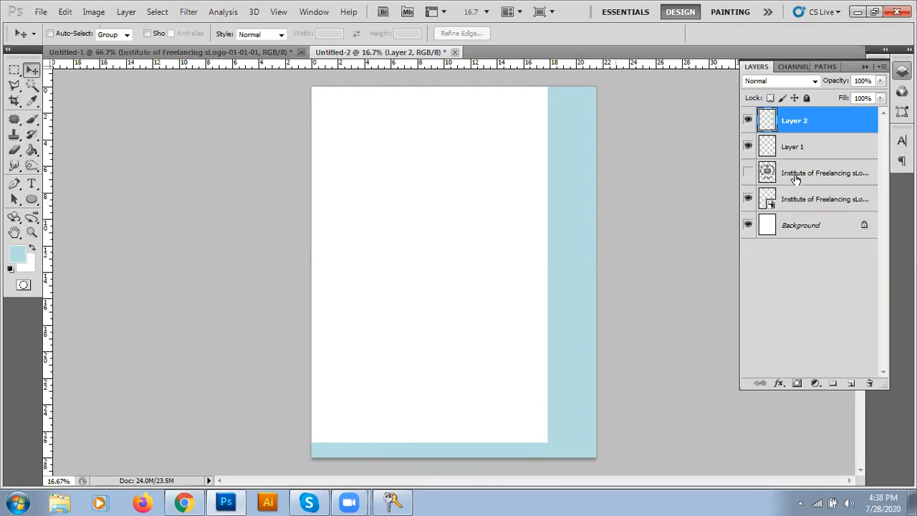
Step: Reorder the layers, hide the side strip, and move the corner logo layer to the top
drag(790, 147, 794, 119)
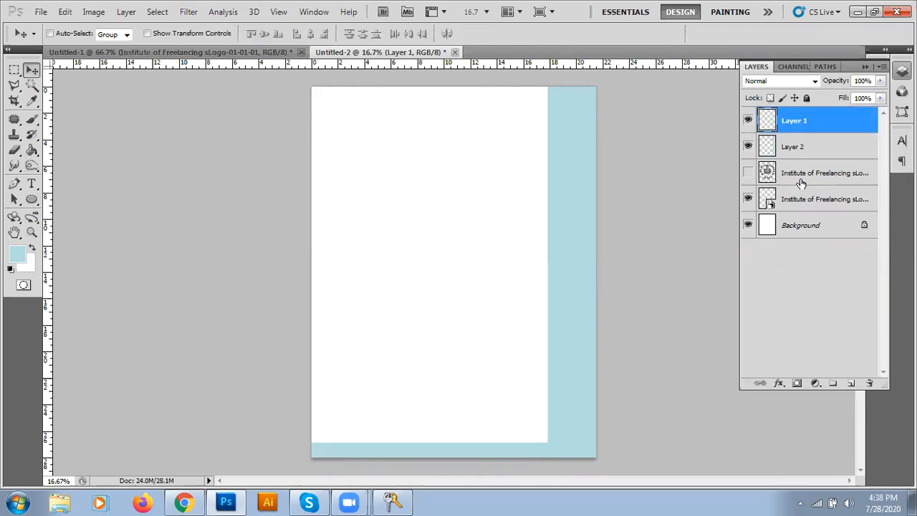
mouse_move(791, 122)
mouse_down()
mouse_move(788, 163)
mouse_move(784, 120)
mouse_up()
click(748, 121)
click(748, 120)
click(747, 147)
click(748, 147)
click(748, 147)
drag(774, 204, 793, 116)
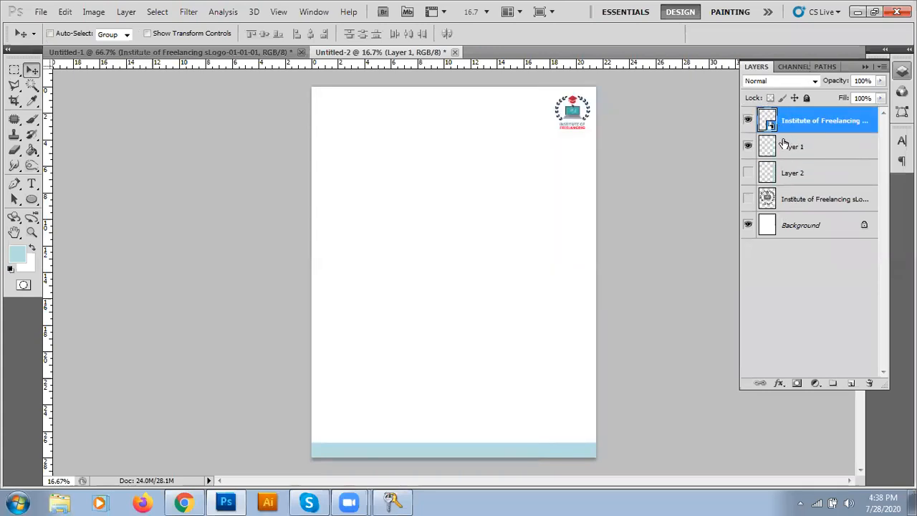
Step: Make Layer 2's right-edge strip visible and hide Layer 1's footer band
click(748, 173)
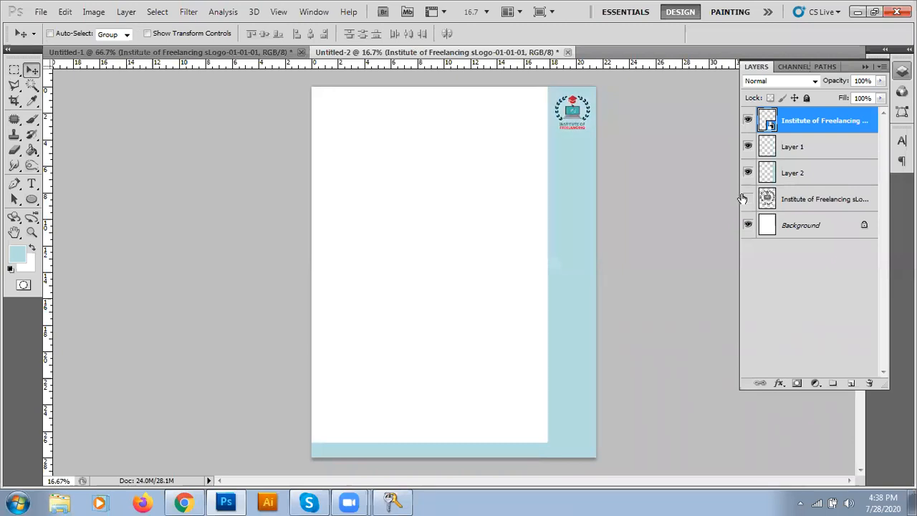
click(748, 173)
click(747, 172)
click(748, 146)
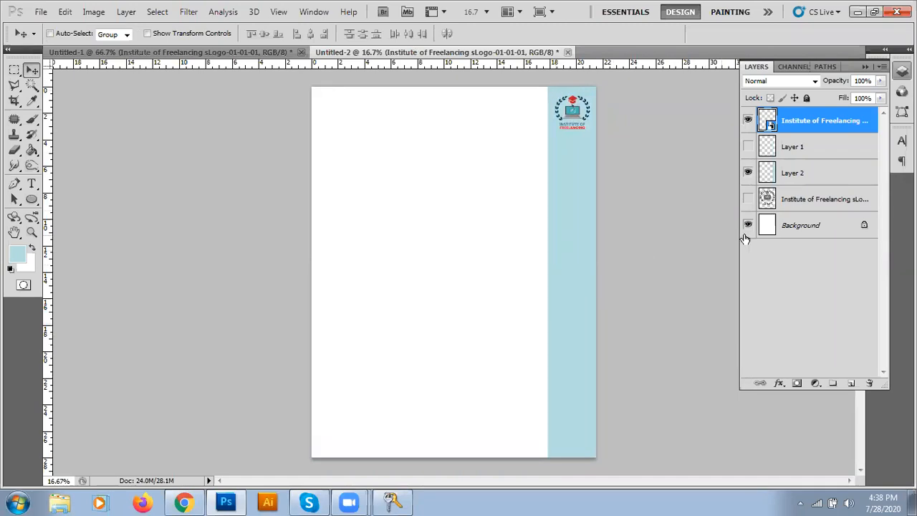
click(747, 147)
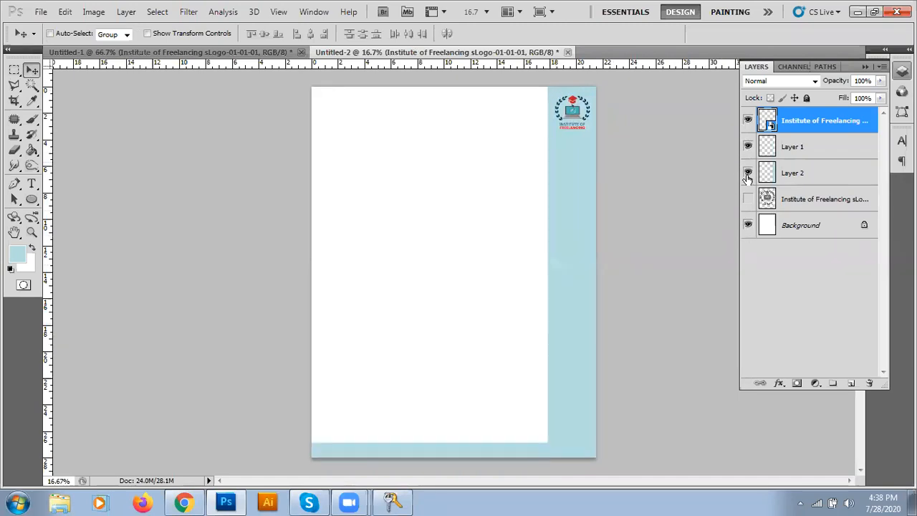
click(748, 172)
click(748, 172)
click(747, 147)
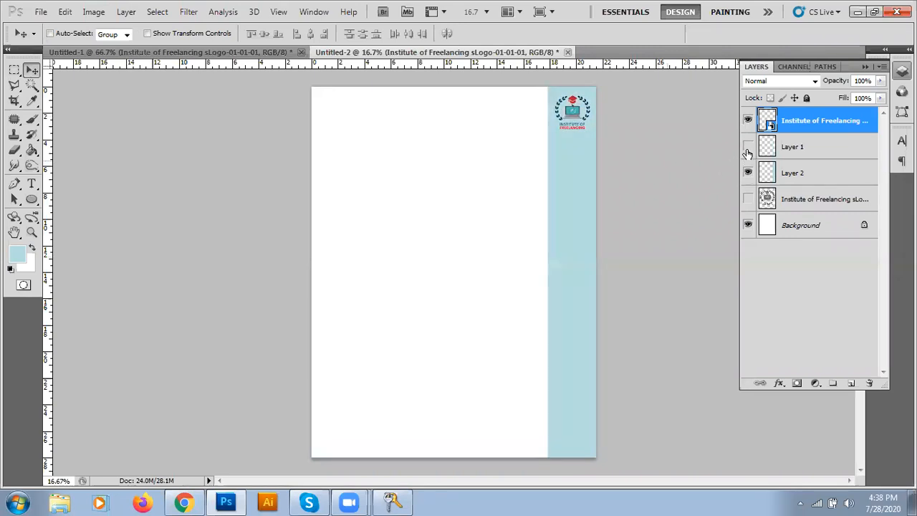